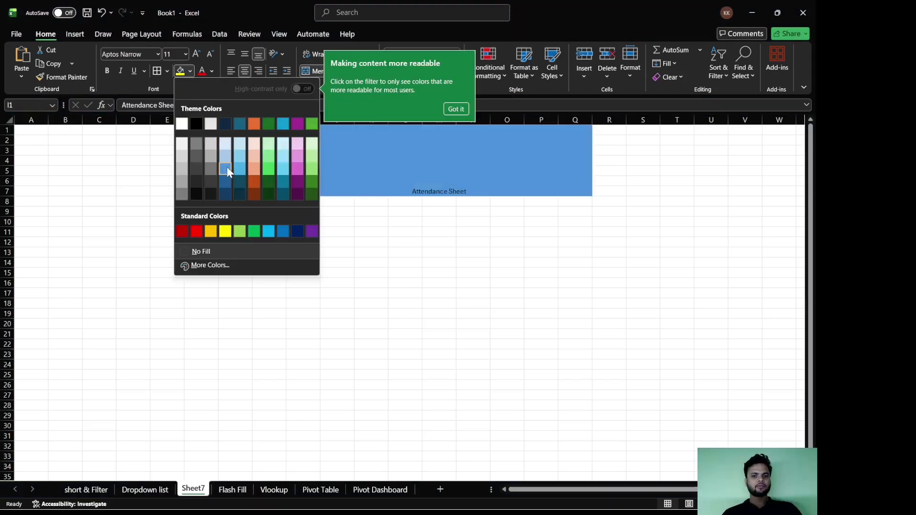
Fill the merged Attendance Sheet title with a medium blue theme colour and enlarge its font to size 48
{"action": "left_click", "coordinate": [227, 167]}
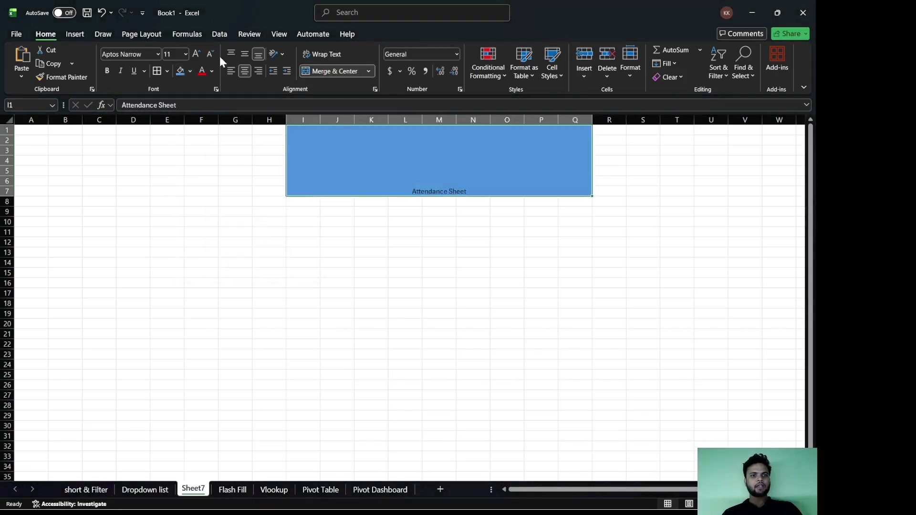
{"action": "left_click", "coordinate": [195, 55]}
{"action": "left_click", "coordinate": [196, 55]}
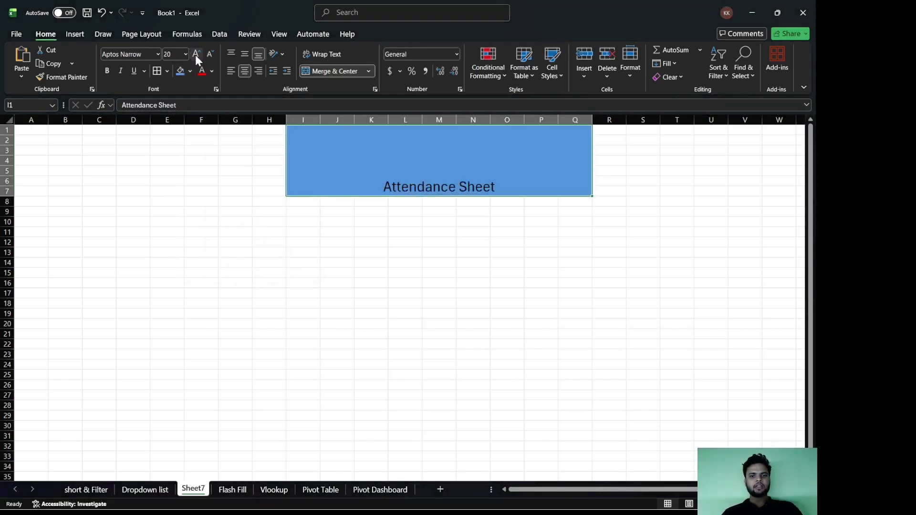
{"action": "left_click", "coordinate": [196, 56]}
{"action": "left_click", "coordinate": [196, 55]}
{"action": "left_click", "coordinate": [195, 55]}
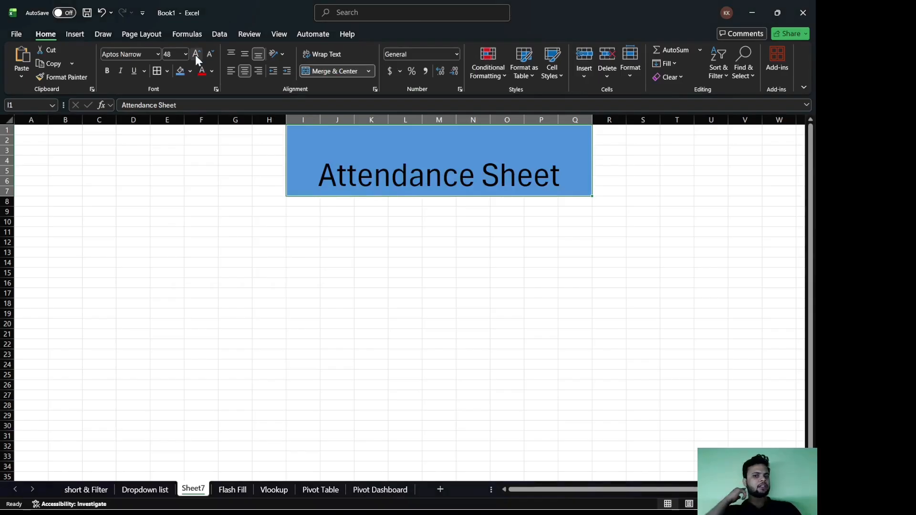
{"action": "left_click", "coordinate": [346, 270]}
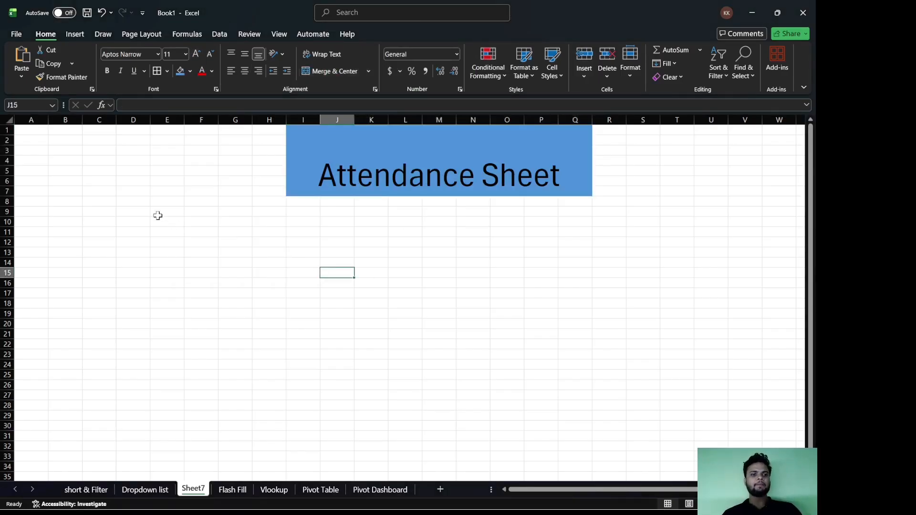
Merge and center cells D9:E11 and enter the label Month in the merged cell
{"action": "left_click", "coordinate": [128, 207]}
{"action": "left_click_drag", "start_coordinate": [128, 207], "coordinate": [154, 229]}
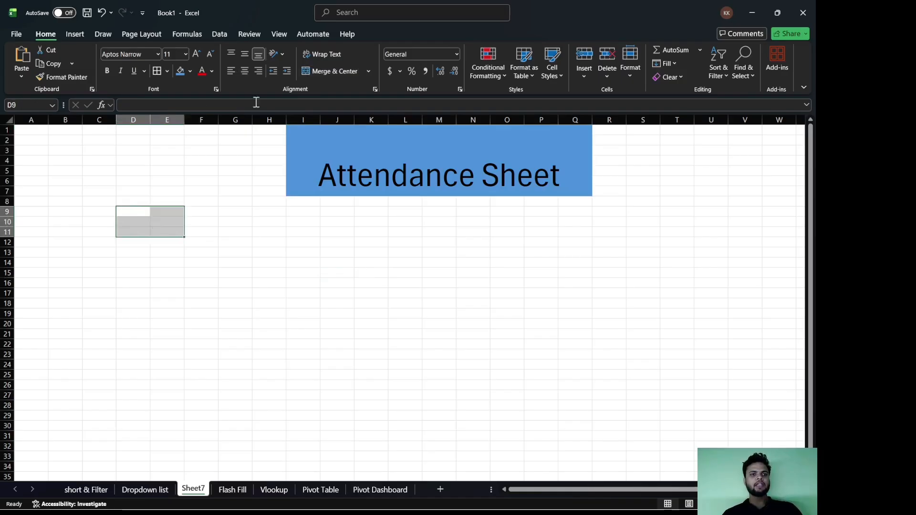
{"action": "left_click", "coordinate": [321, 70]}
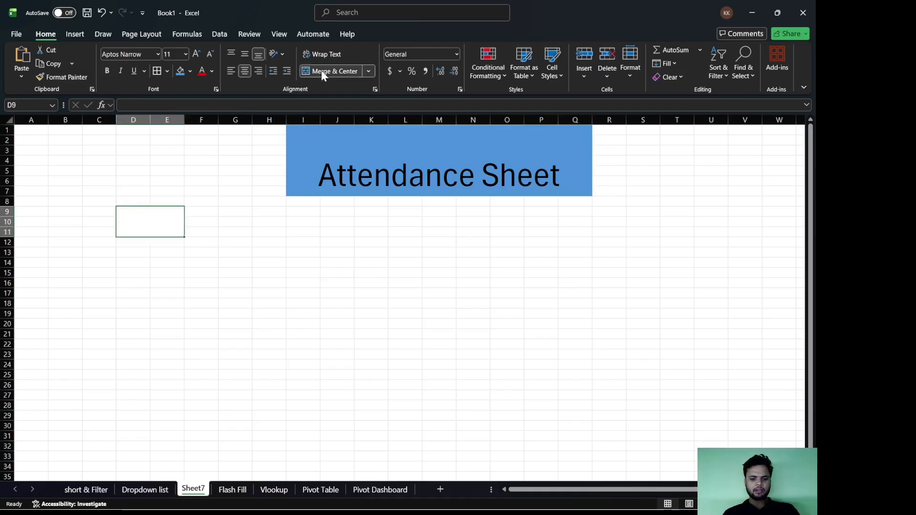
{"action": "type", "text": "Month"}
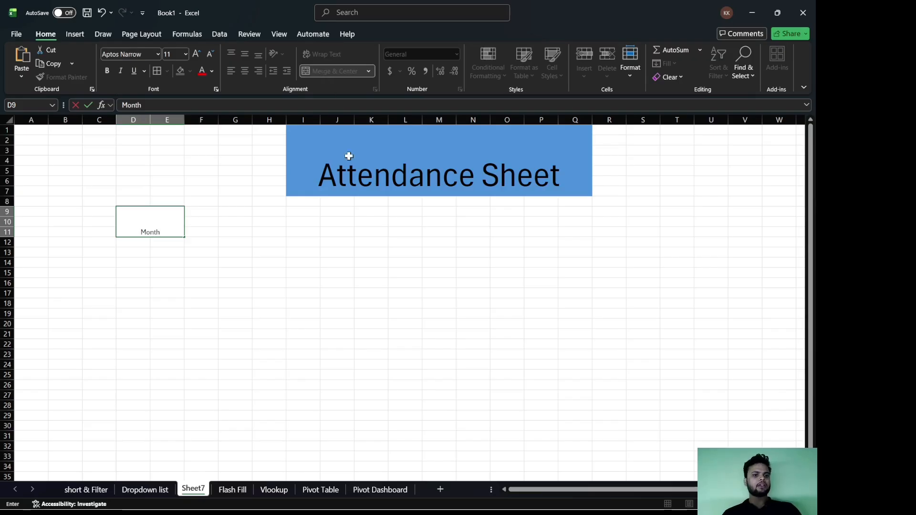
{"action": "left_click", "coordinate": [197, 250]}
Enlarge the Month label's font to size 26 and give its cell a gray fill
{"action": "left_click", "coordinate": [157, 238]}
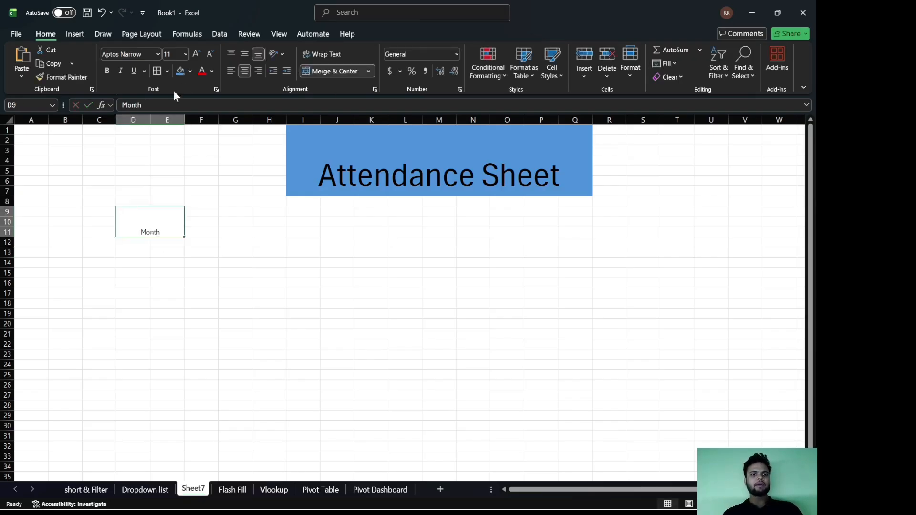
{"action": "left_click", "coordinate": [193, 54]}
{"action": "left_click", "coordinate": [194, 53]}
{"action": "left_click", "coordinate": [193, 54]}
{"action": "left_click", "coordinate": [193, 54]}
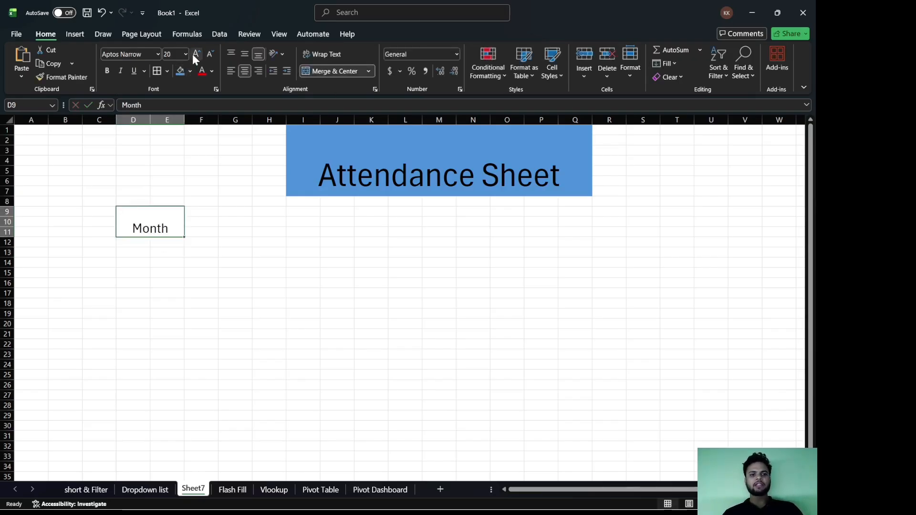
{"action": "left_click", "coordinate": [194, 54]}
{"action": "left_click", "coordinate": [194, 53]}
{"action": "left_click", "coordinate": [194, 54]}
{"action": "left_click", "coordinate": [194, 54]}
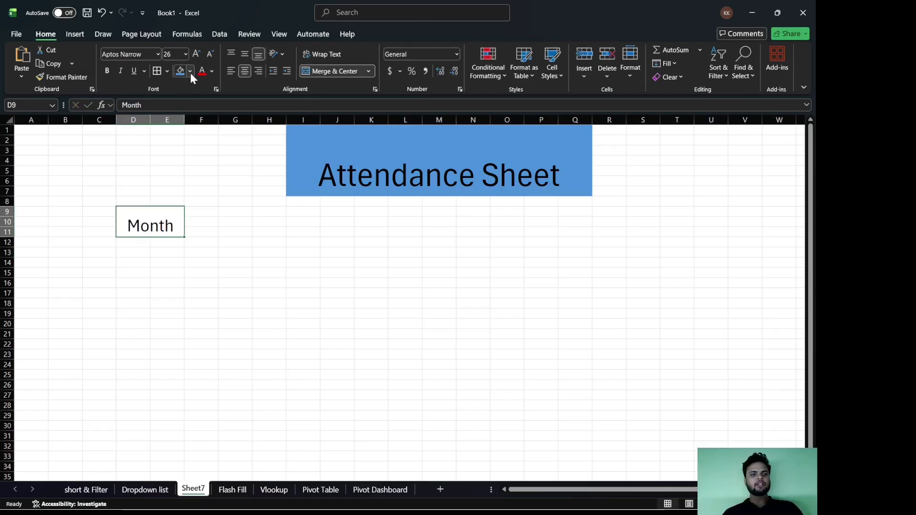
{"action": "left_click", "coordinate": [191, 72]}
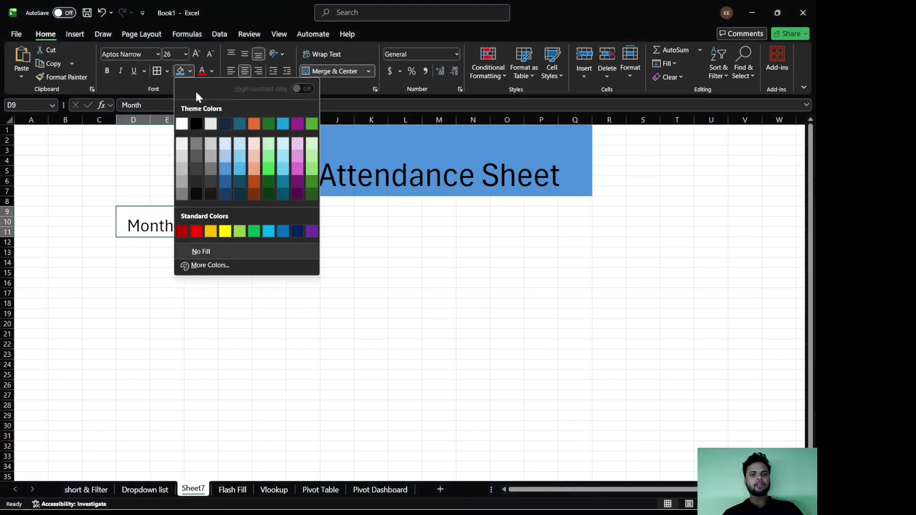
{"action": "left_click", "coordinate": [211, 157]}
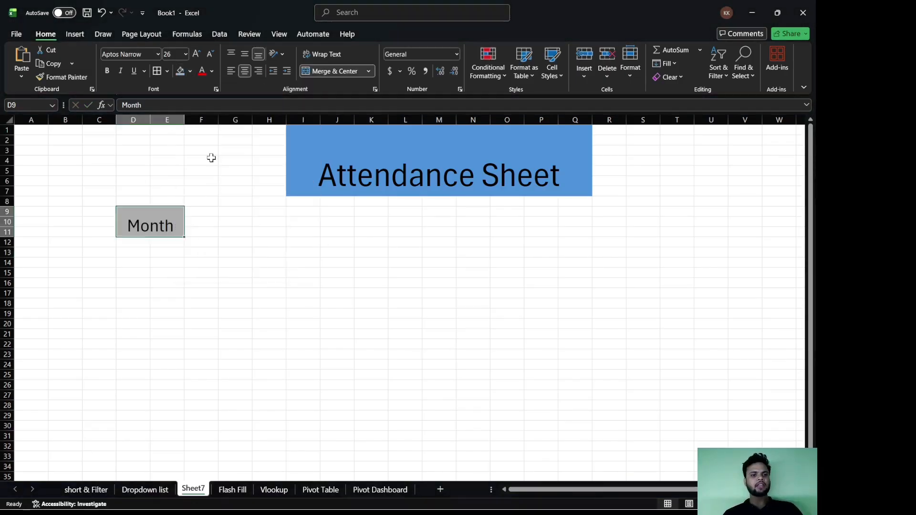
{"action": "left_click", "coordinate": [210, 282]}
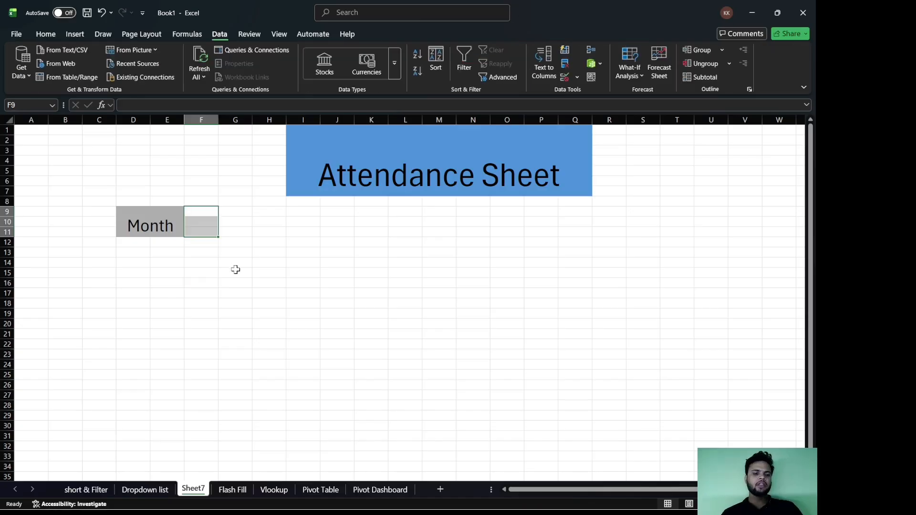
Start a data validation rule for cells F9:F11 and set it to allow a List
{"action": "left_click", "coordinate": [235, 270]}
{"action": "left_click_drag", "start_coordinate": [198, 208], "coordinate": [199, 228]}
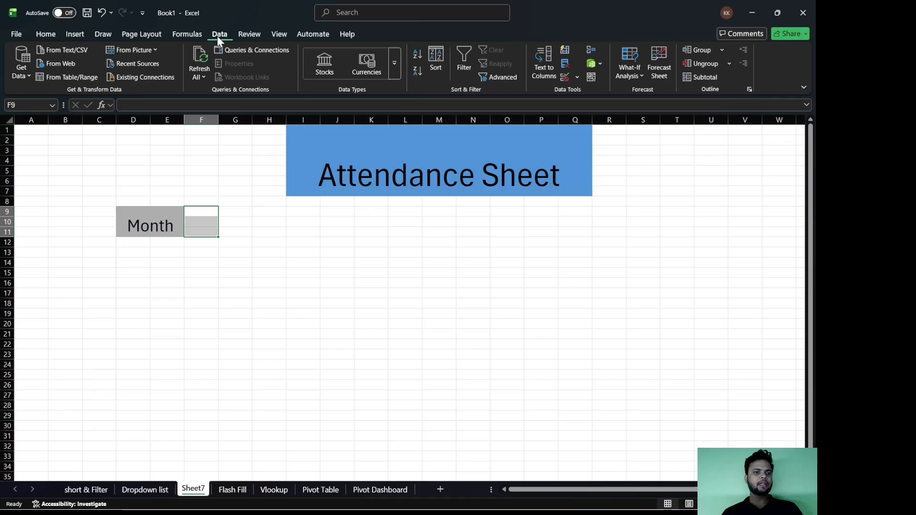
{"action": "left_click", "coordinate": [576, 77]}
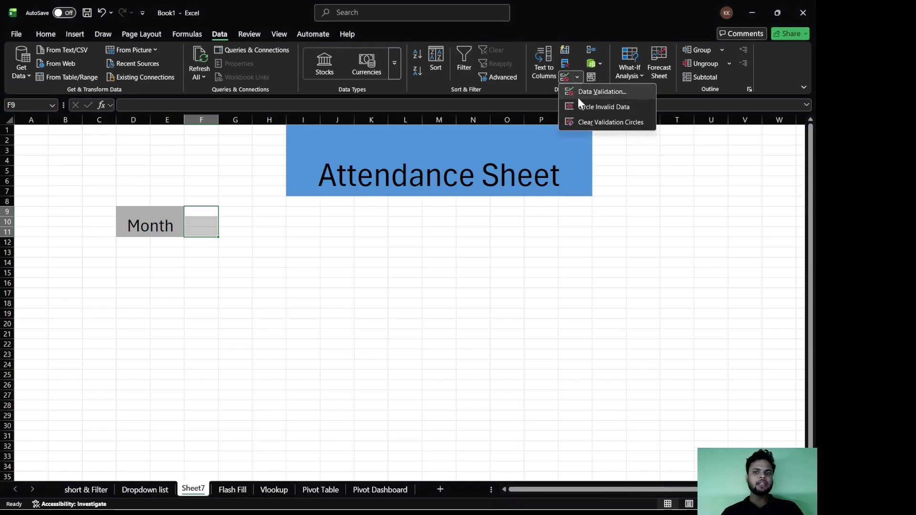
{"action": "left_click", "coordinate": [577, 96]}
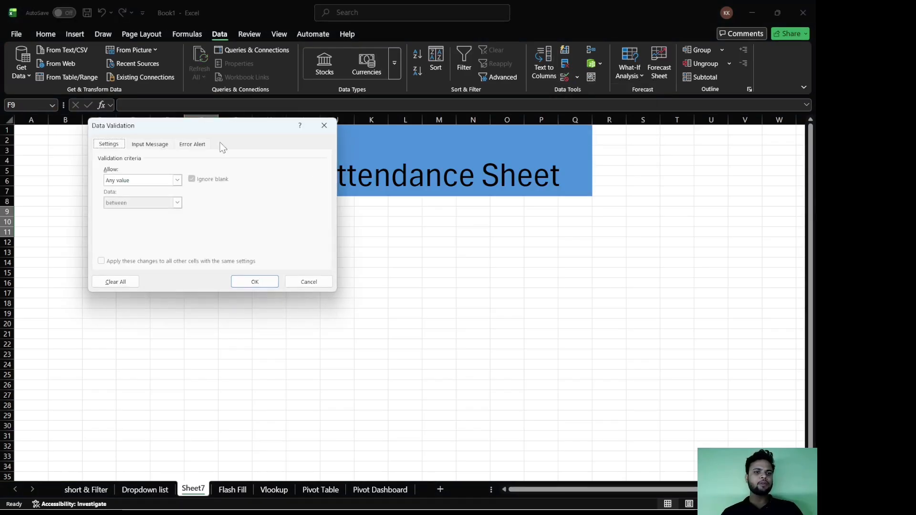
{"action": "left_click_drag", "start_coordinate": [216, 127], "coordinate": [328, 61]}
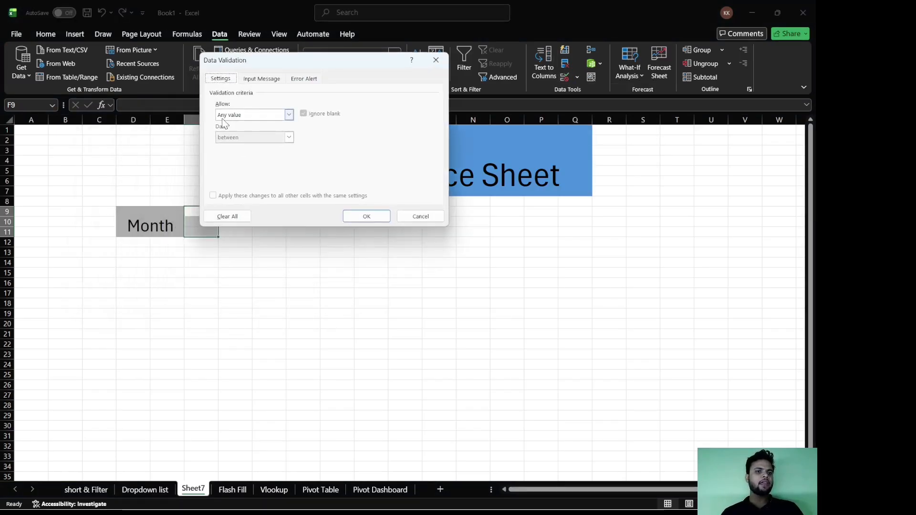
{"action": "left_click", "coordinate": [288, 116]}
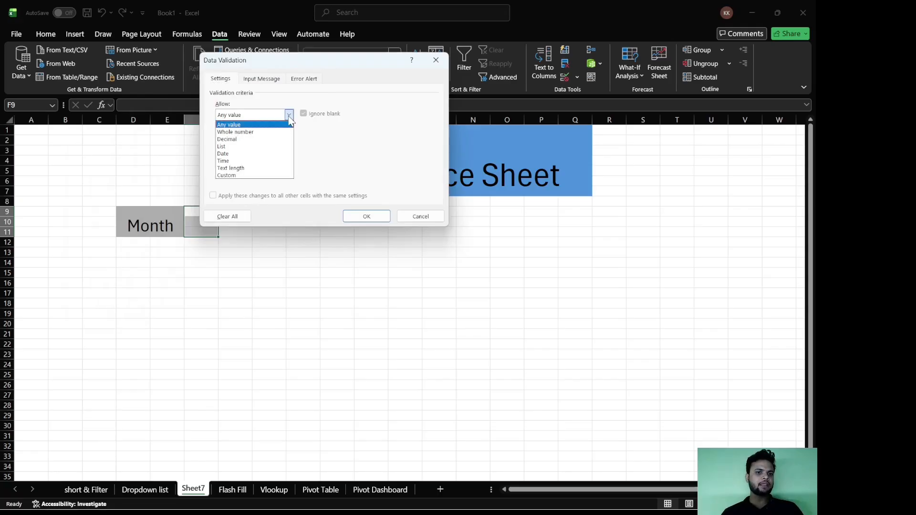
{"action": "left_click", "coordinate": [226, 147]}
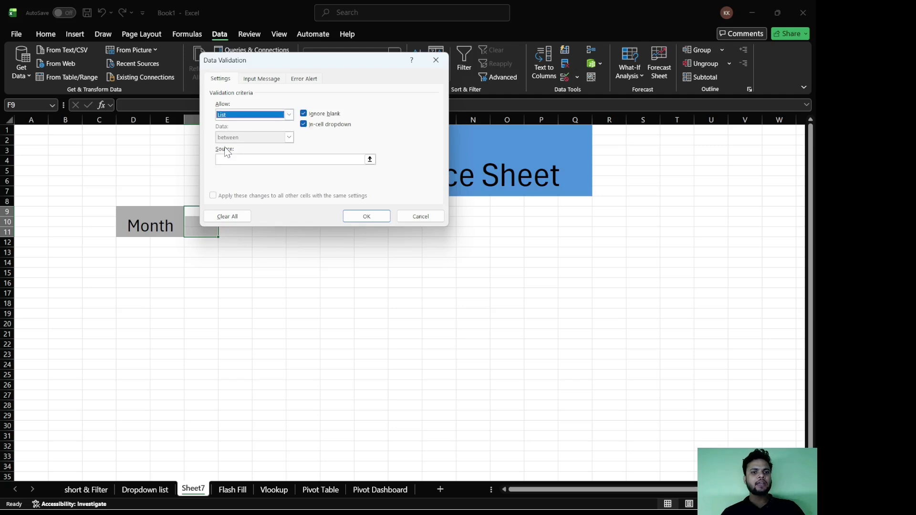
Enter JAN,FEB,MAR,APR,MAY,JUN,JUL,AUG,SEP,OCT,NOV,DEC as the validation list's source and apply the rule
{"action": "left_click", "coordinate": [224, 160]}
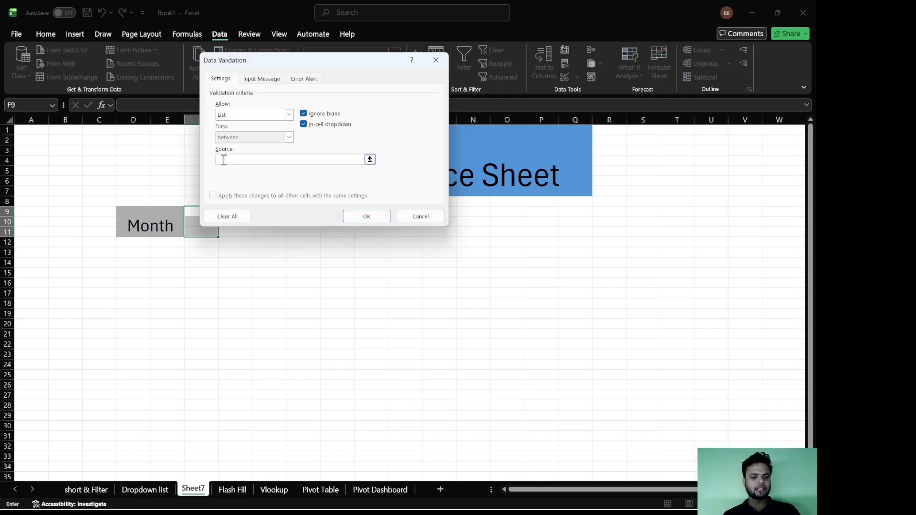
{"action": "key", "text": "Caps_Lock"}
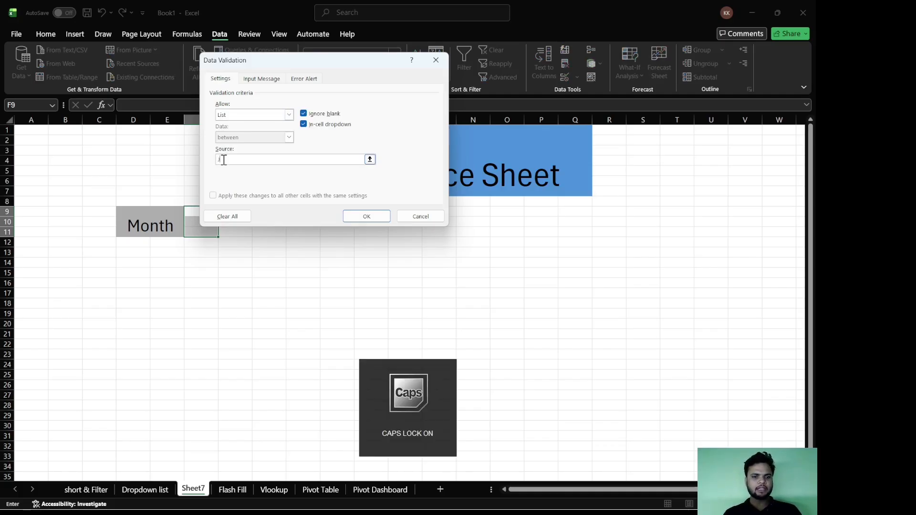
{"action": "type", "text": "AN,FE"}
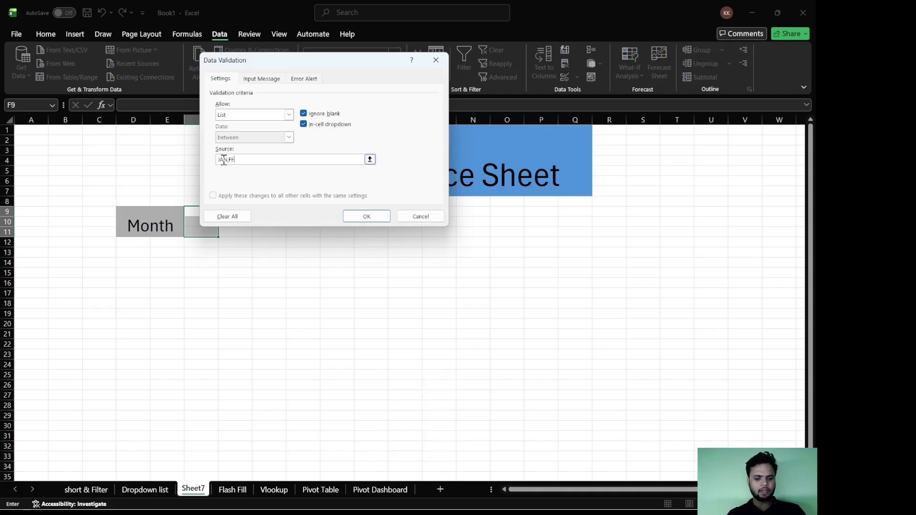
{"action": "type", "text": "B,MAR"}
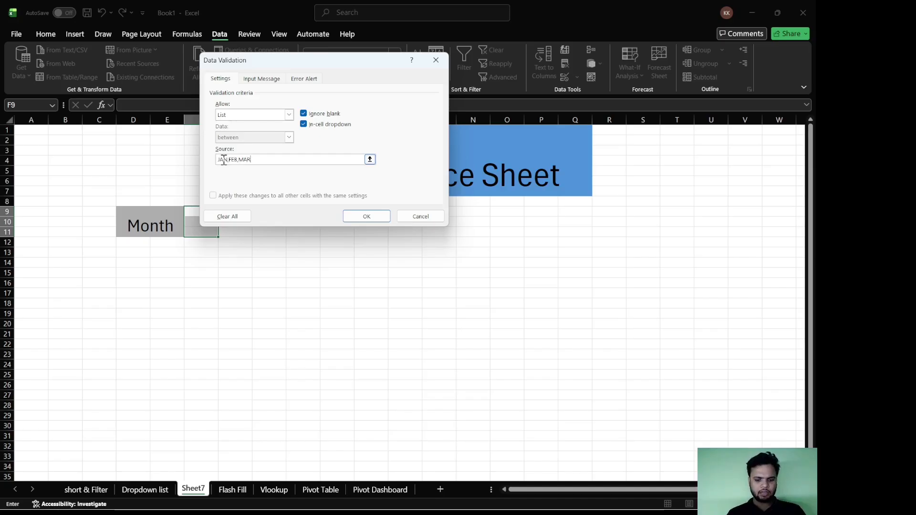
{"action": "type", "text": ",APR"}
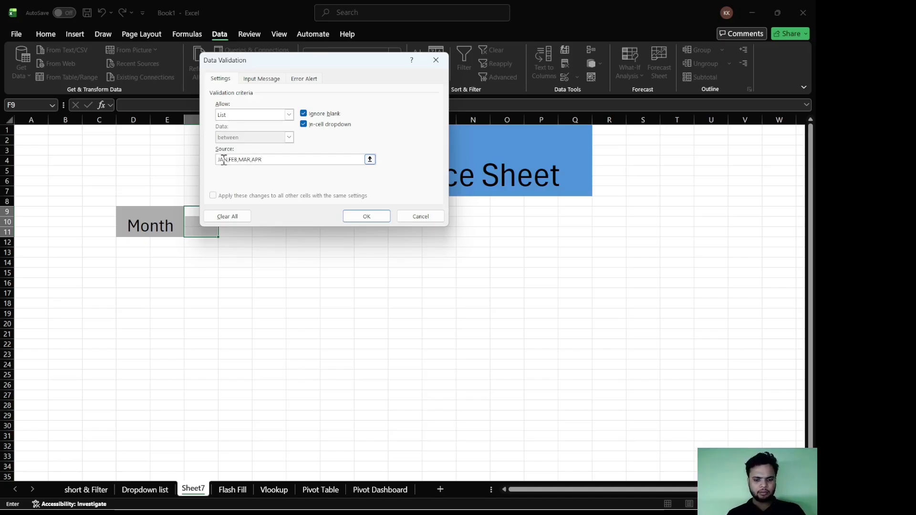
{"action": "type", "text": ",MAY"}
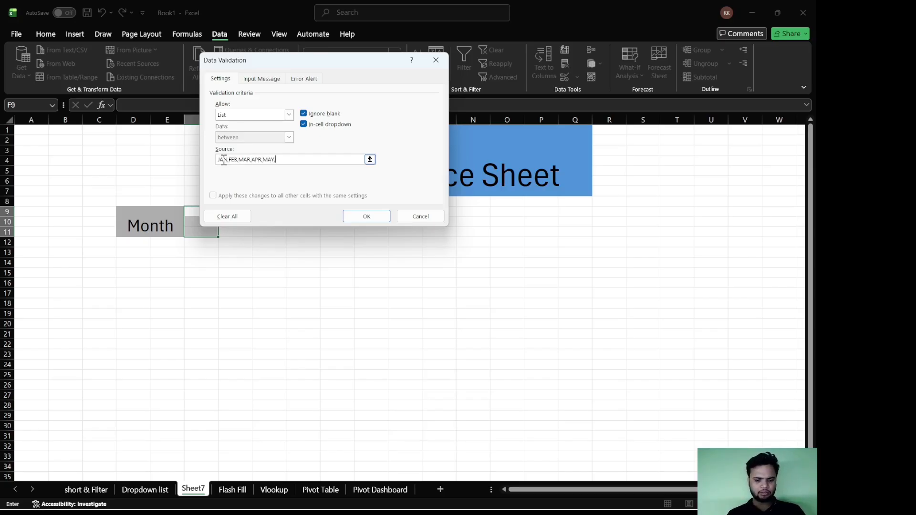
{"action": "type", "text": ",JUN,JUL,AUG,SEP"}
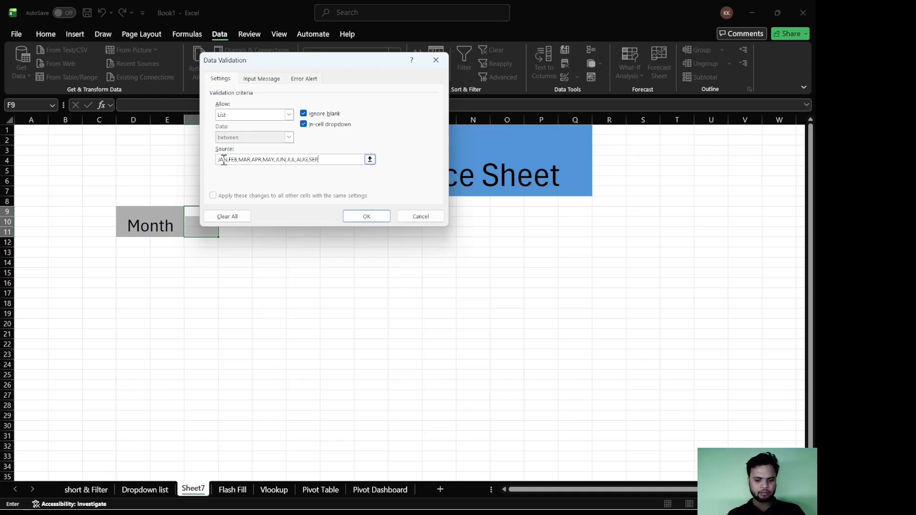
{"action": "type", "text": ",OCT,NOV,DEC"}
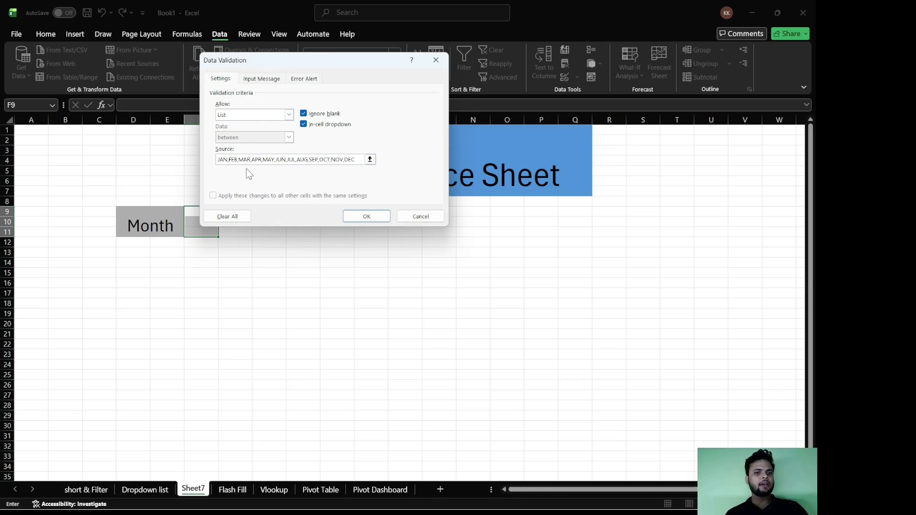
{"action": "left_click", "coordinate": [364, 217]}
{"action": "left_click", "coordinate": [235, 249]}
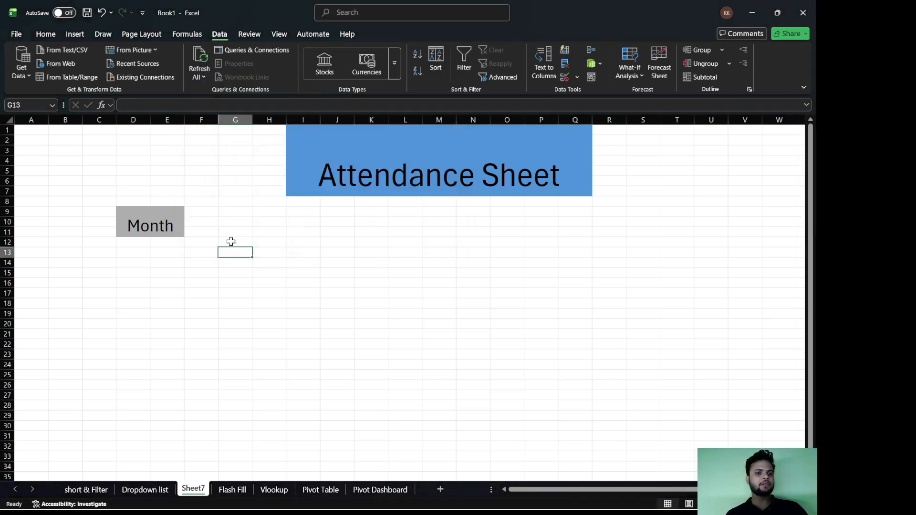
Merge and center cells F9:F11 beside the Month label
{"action": "left_click", "coordinate": [201, 213]}
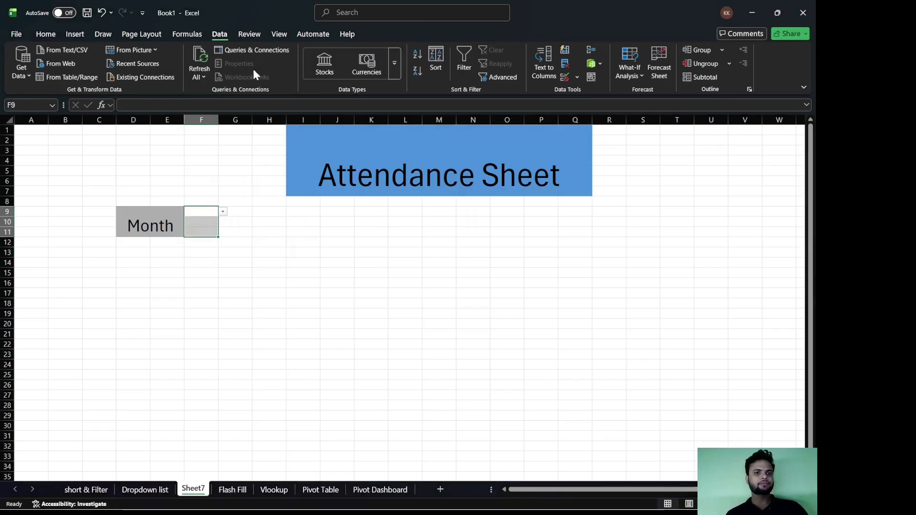
{"action": "left_click", "coordinate": [46, 34]}
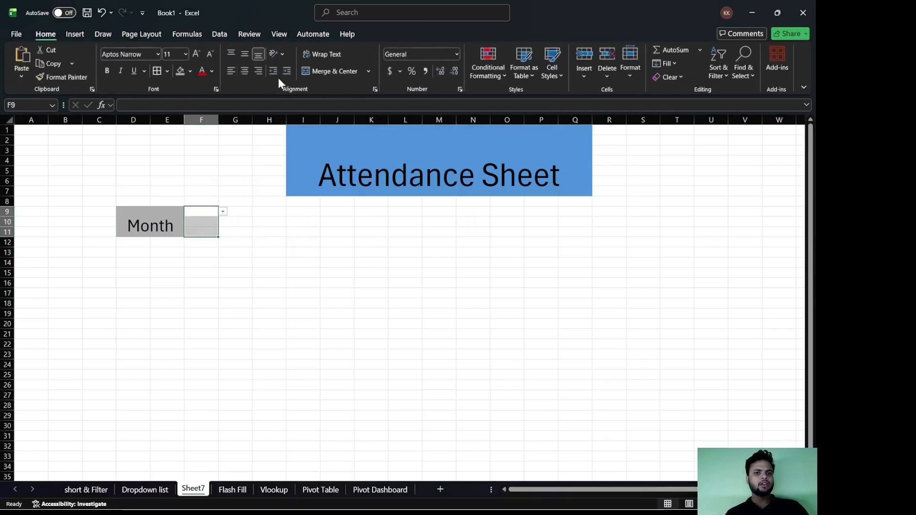
{"action": "left_click", "coordinate": [312, 72]}
{"action": "left_click", "coordinate": [231, 241]}
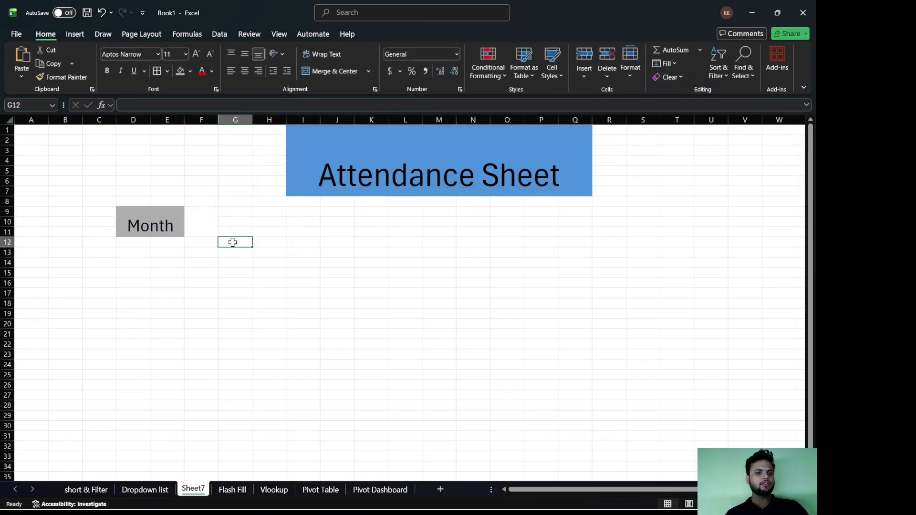
Choose JUN from the month drop-down list in the merged cell F9
{"action": "left_click", "coordinate": [208, 219]}
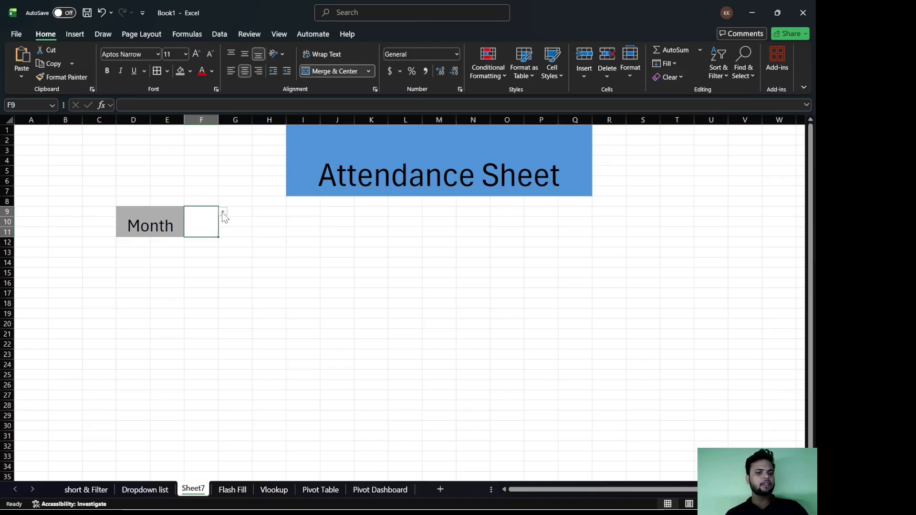
{"action": "left_click", "coordinate": [223, 212]}
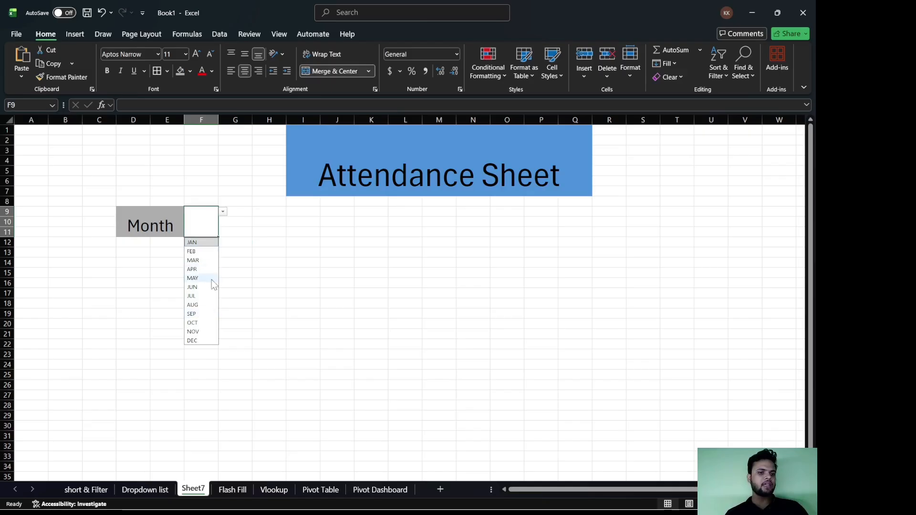
{"action": "left_click", "coordinate": [197, 287]}
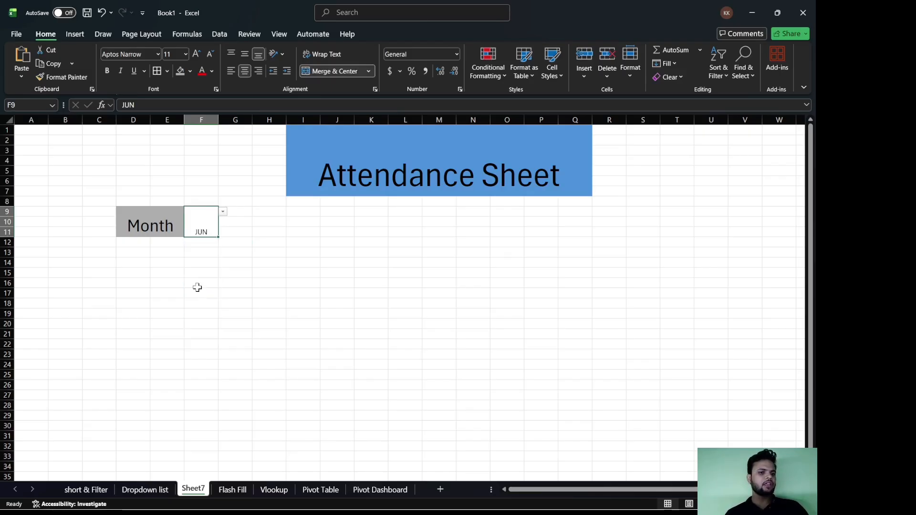
Enlarge the font of the selected month in F9 to size 22
{"action": "left_click", "coordinate": [196, 55]}
{"action": "left_click", "coordinate": [195, 54]}
{"action": "left_click", "coordinate": [195, 54]}
{"action": "left_click", "coordinate": [196, 54]}
{"action": "left_click", "coordinate": [196, 55]}
{"action": "left_click", "coordinate": [196, 54]}
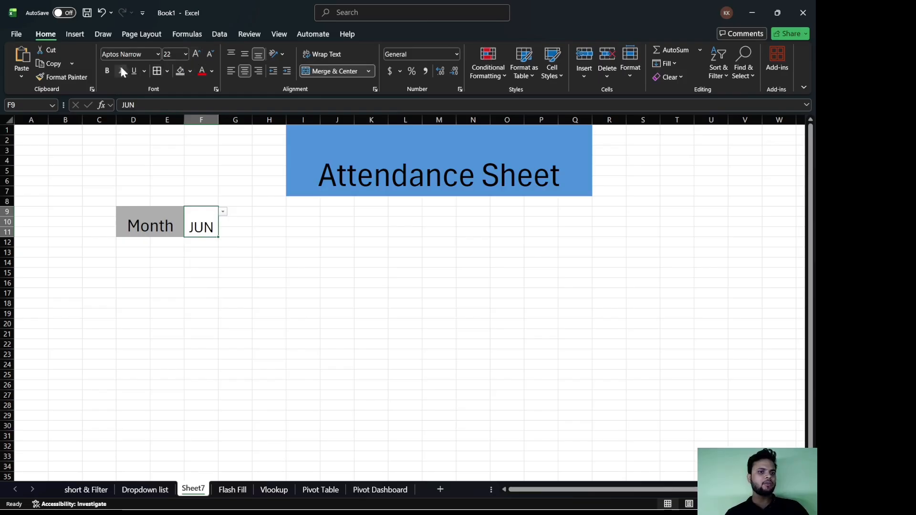
Make the selected month in F9 bold and fill its cell with light blue
{"action": "left_click", "coordinate": [107, 71]}
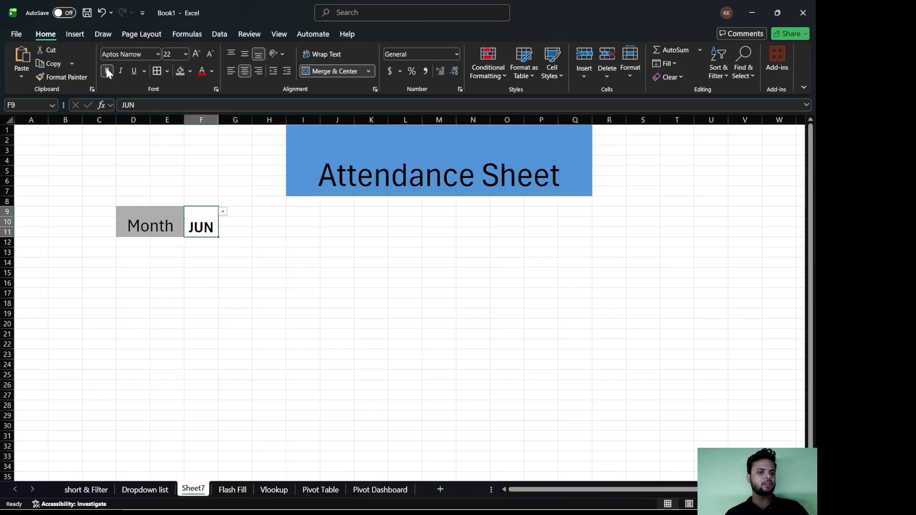
{"action": "left_click", "coordinate": [190, 71]}
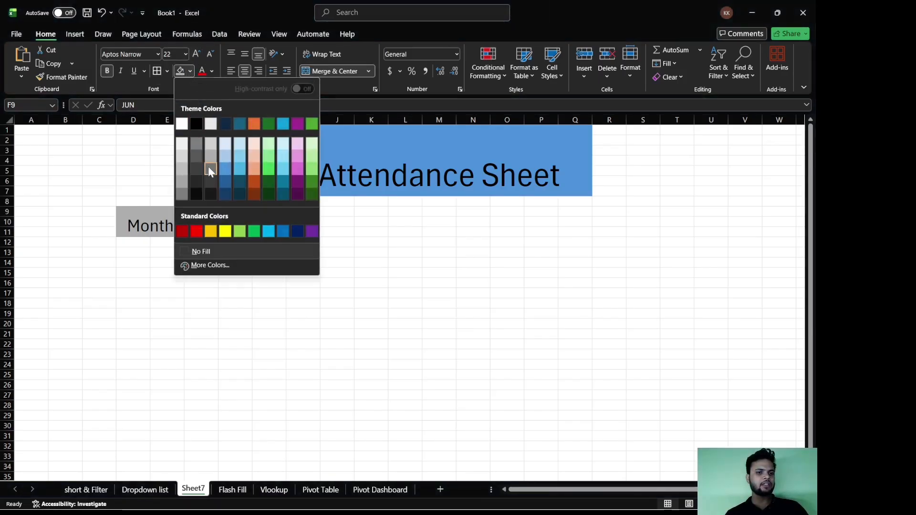
{"action": "left_click", "coordinate": [222, 159]}
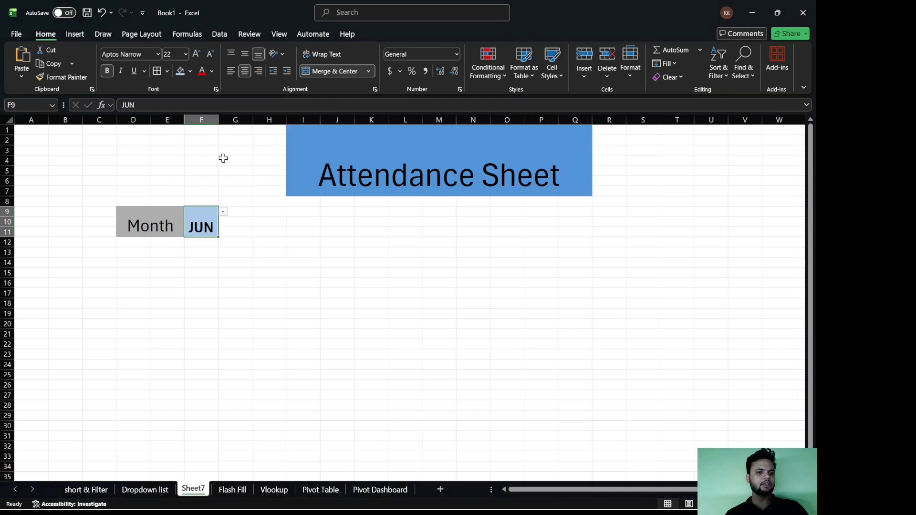
{"action": "left_click", "coordinate": [238, 294]}
{"action": "left_click", "coordinate": [153, 226]}
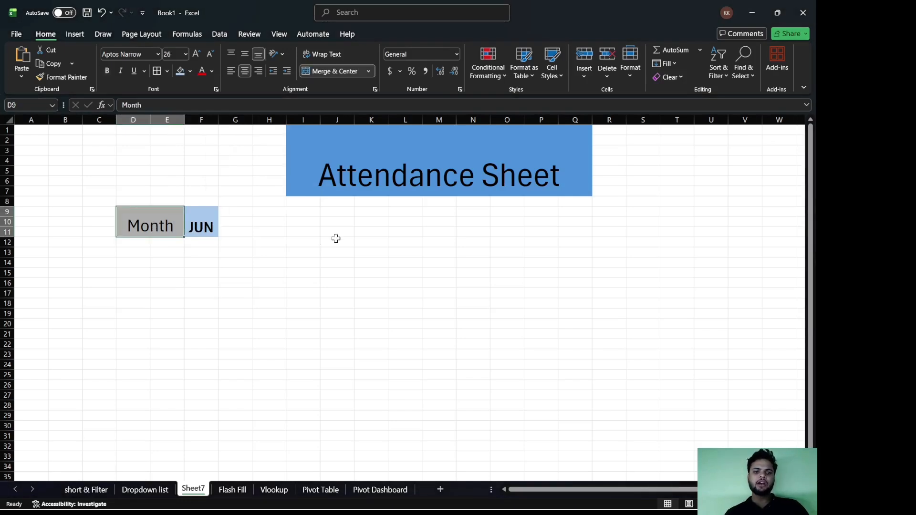
Merge and center cells Q9:R11 and enter the label Year's
{"action": "left_click", "coordinate": [577, 212]}
{"action": "left_click_drag", "start_coordinate": [576, 213], "coordinate": [618, 230]}
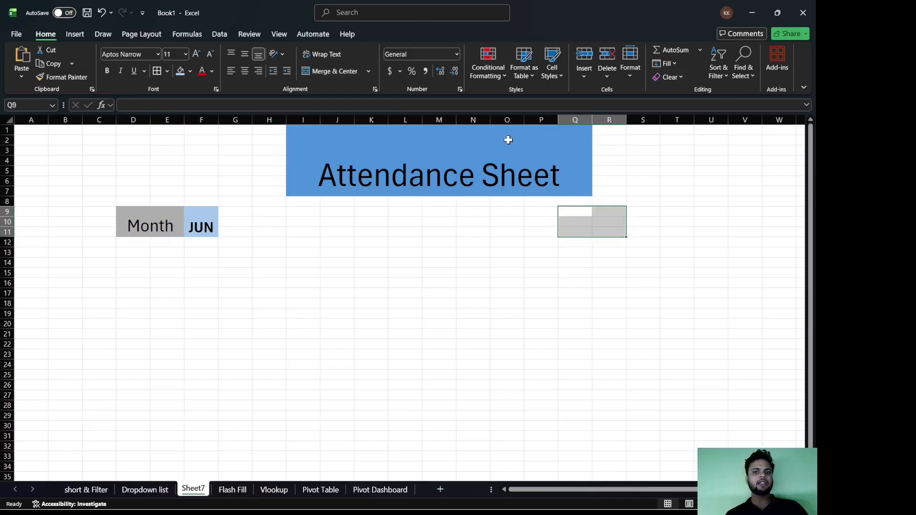
{"action": "left_click", "coordinate": [327, 71]}
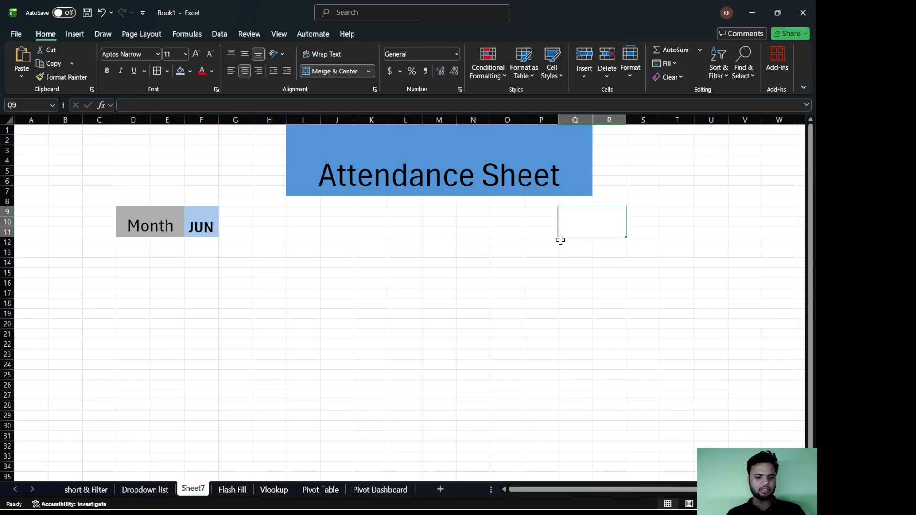
{"action": "type", "text": "yEAR's"}
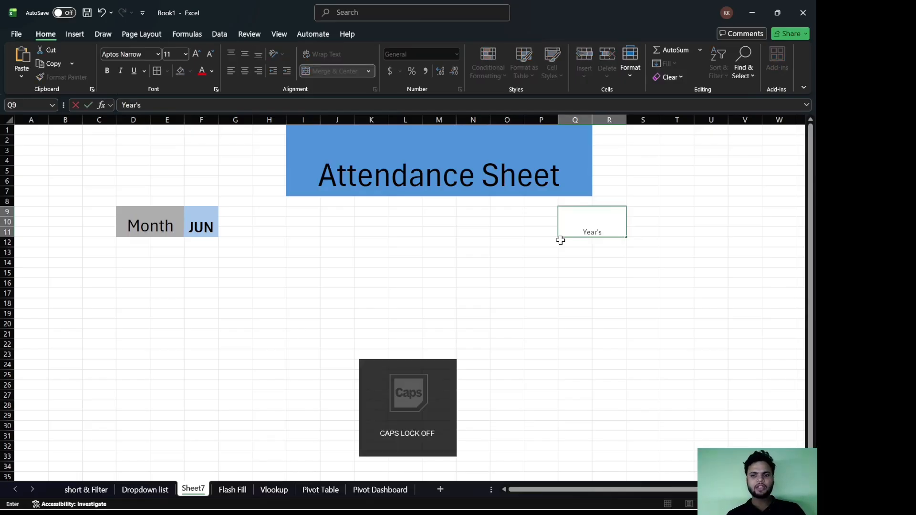
{"action": "left_click", "coordinate": [630, 230]}
{"action": "left_click", "coordinate": [607, 222]}
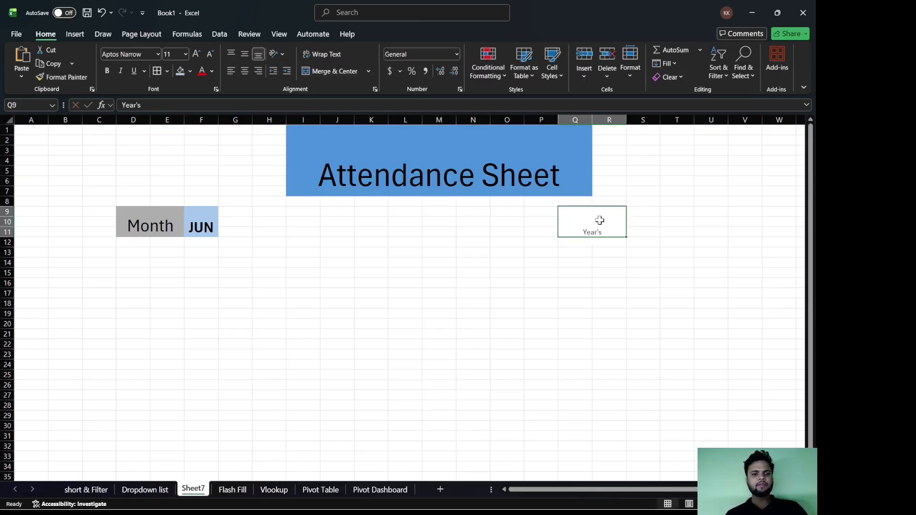
Copy the formatting of the Month label onto the Year's label in Q9
{"action": "left_click", "coordinate": [141, 224]}
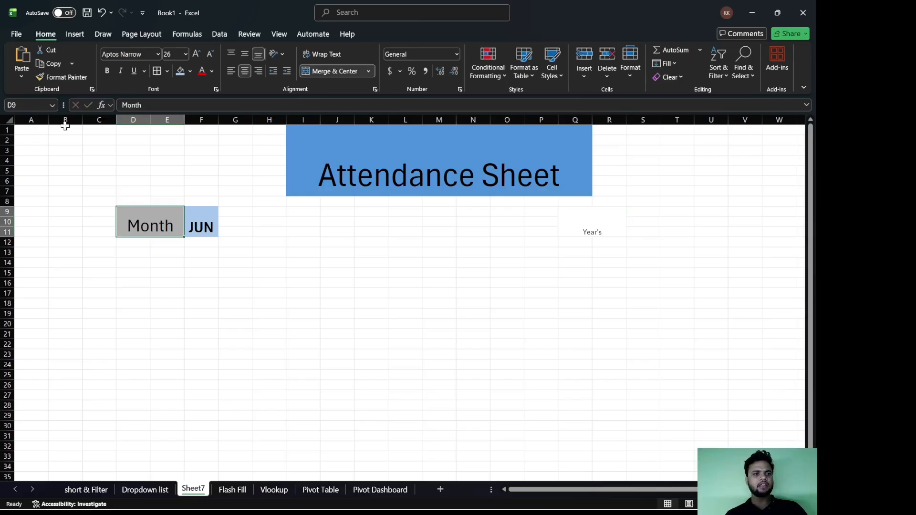
{"action": "left_click", "coordinate": [42, 77]}
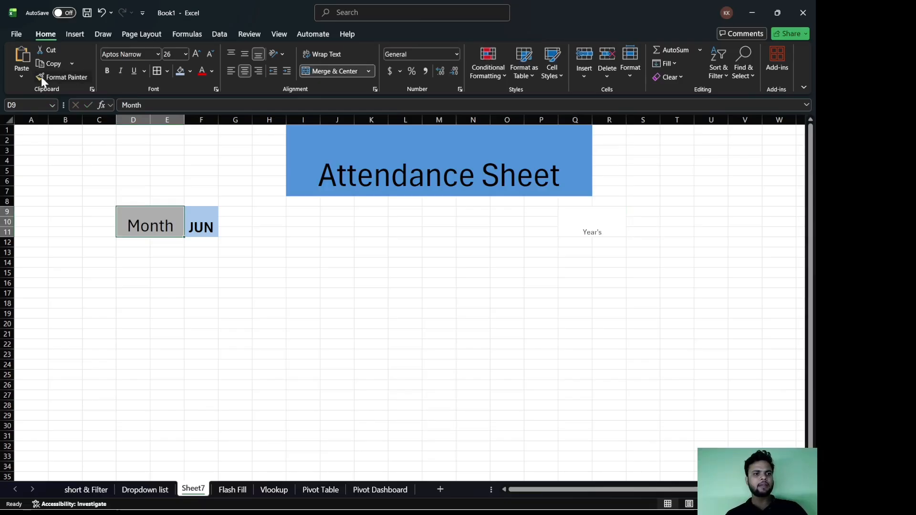
{"action": "left_click", "coordinate": [584, 230]}
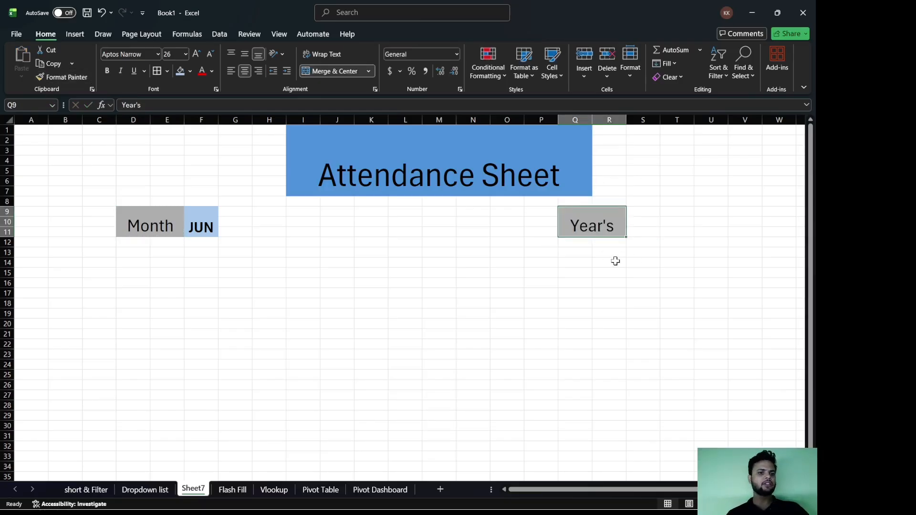
Merge and center cells S9:S11 beside the Year's label
{"action": "left_click", "coordinate": [645, 243]}
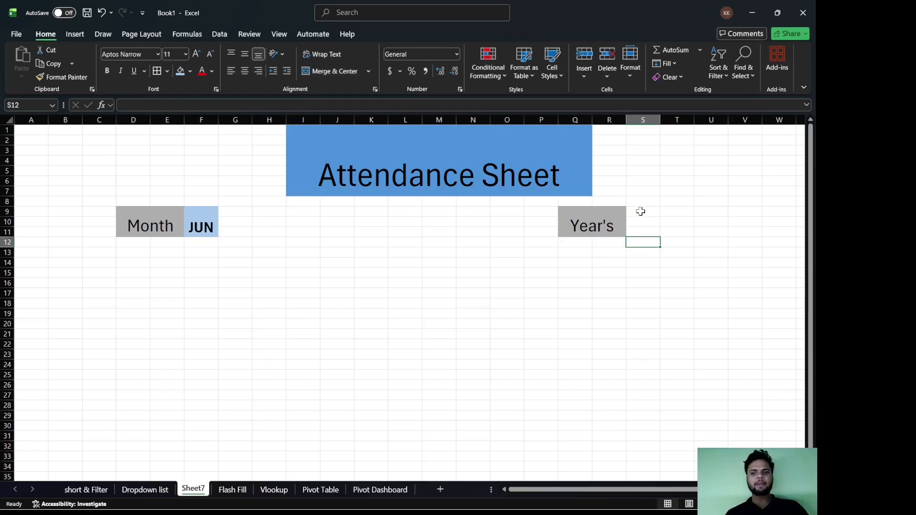
{"action": "left_click_drag", "start_coordinate": [640, 211], "coordinate": [640, 231]}
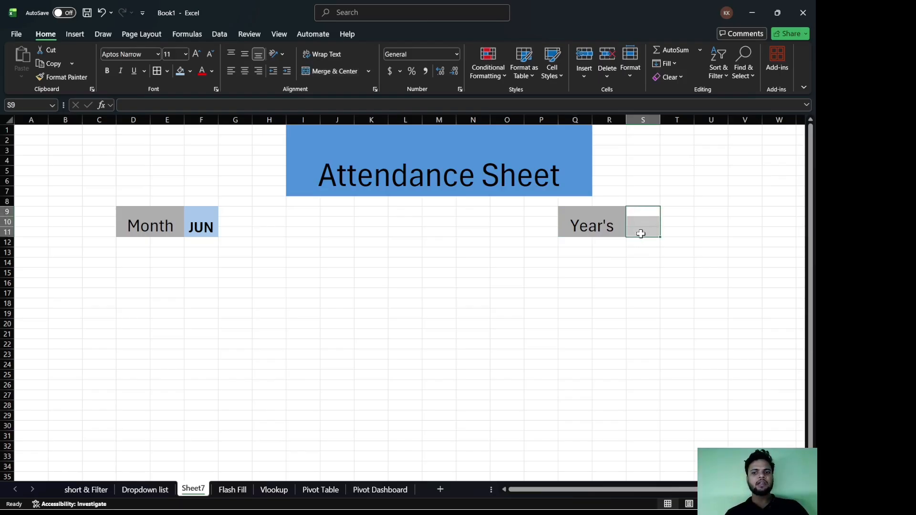
{"action": "left_click", "coordinate": [326, 75]}
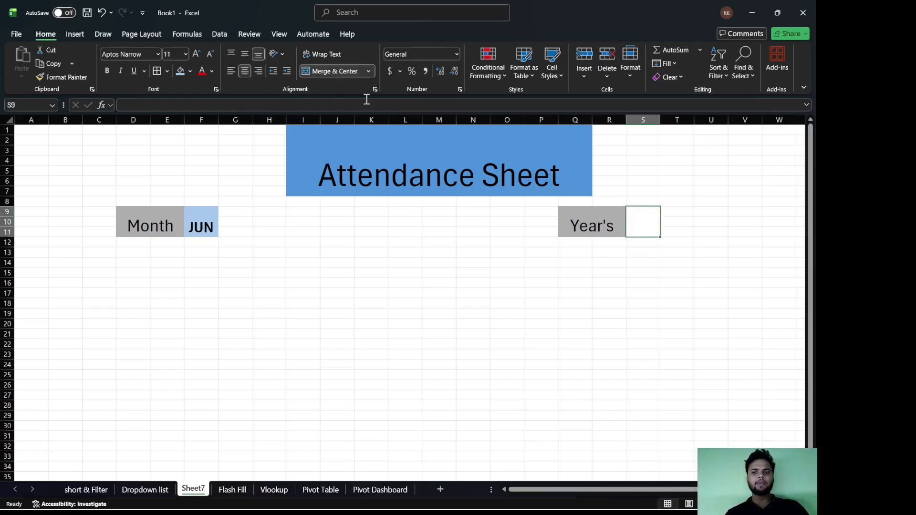
Add a List data validation rule to the merged cell S9 with the source 2026,2026,2028,2029
{"action": "left_click", "coordinate": [220, 34]}
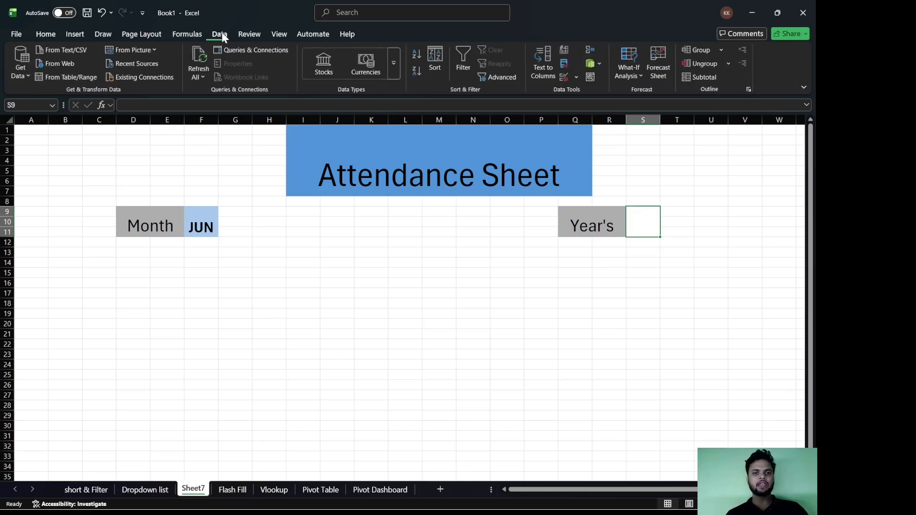
{"action": "left_click", "coordinate": [565, 76]}
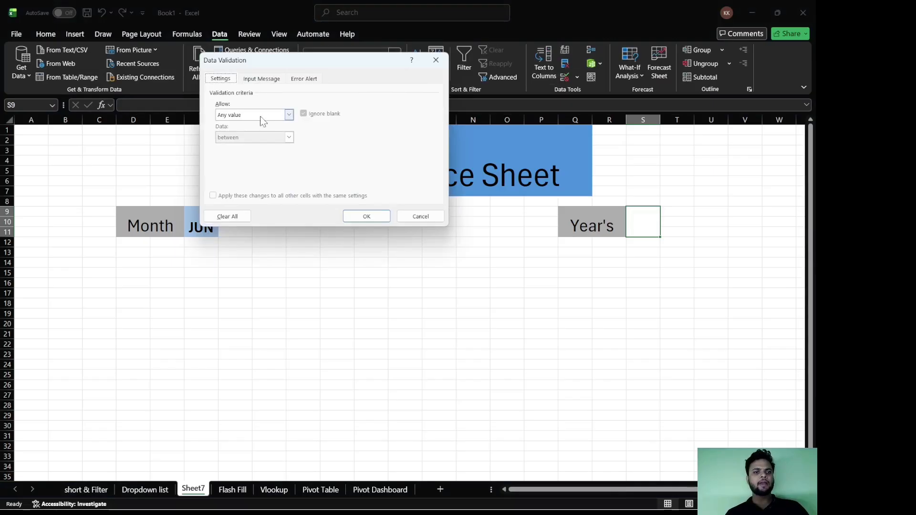
{"action": "left_click", "coordinate": [288, 114]}
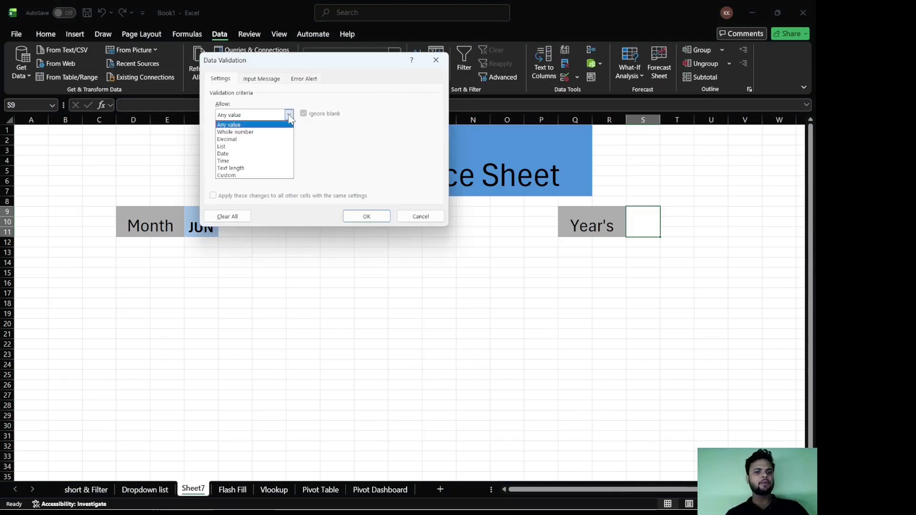
{"action": "left_click", "coordinate": [222, 146]}
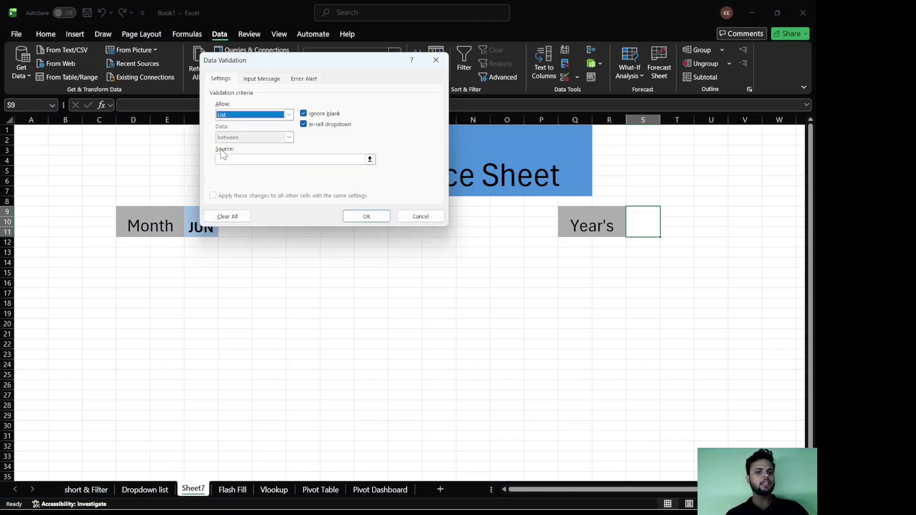
{"action": "left_click", "coordinate": [223, 161]}
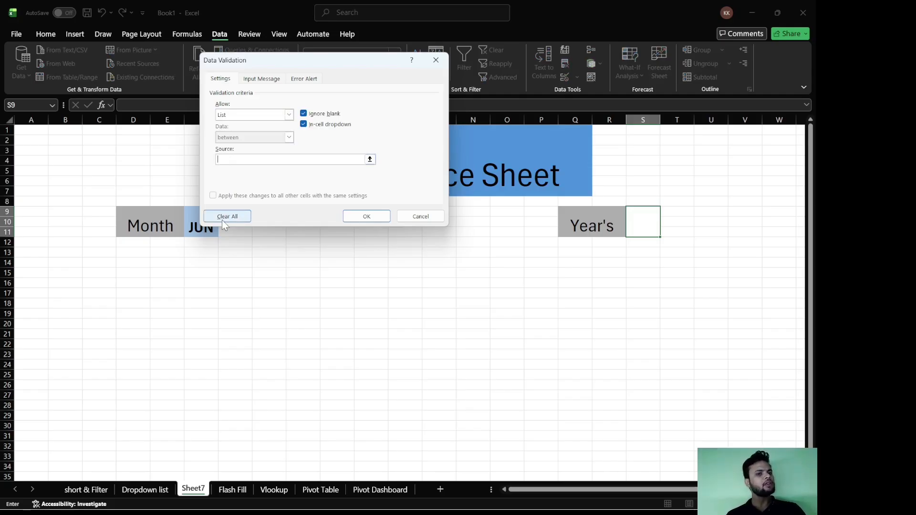
{"action": "type", "text": "2"}
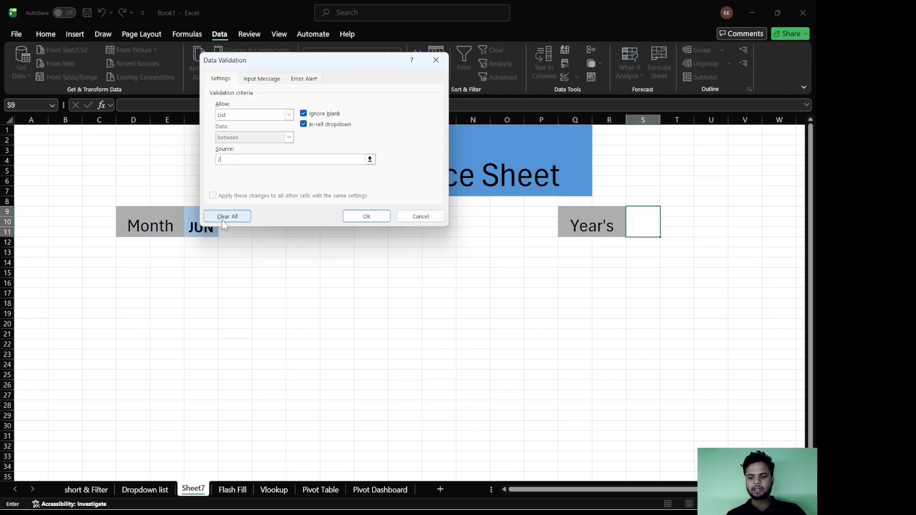
{"action": "type", "text": "026,2026,2028"}
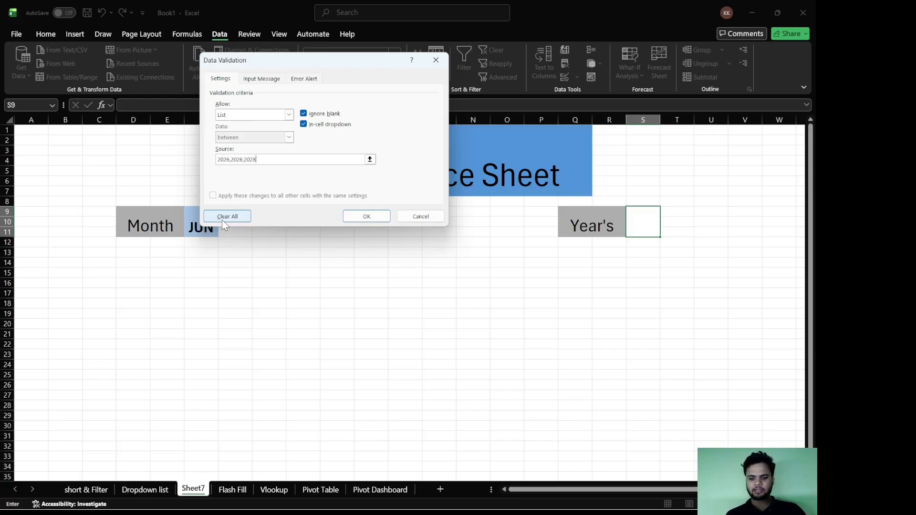
{"action": "type", "text": ",2029"}
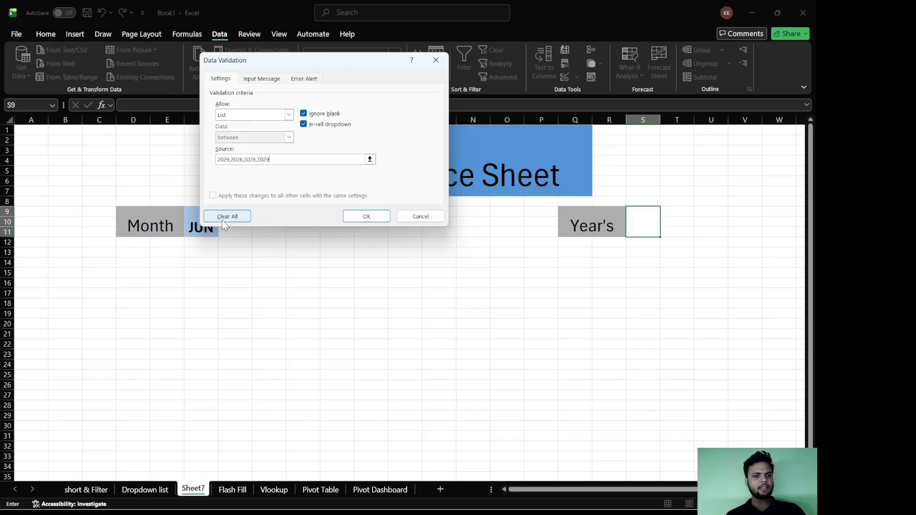
{"action": "left_click", "coordinate": [359, 217]}
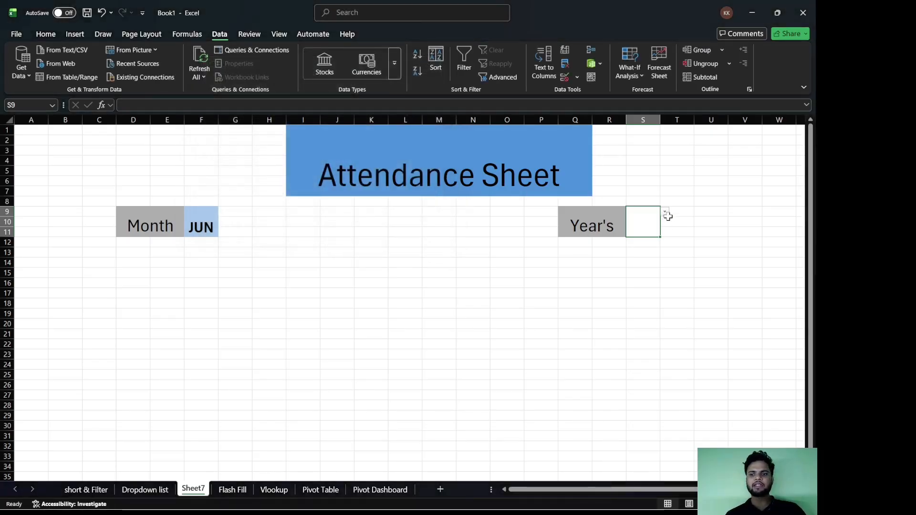
Choose 2026 from the year drop-down list in S9
{"action": "left_click", "coordinate": [665, 211]}
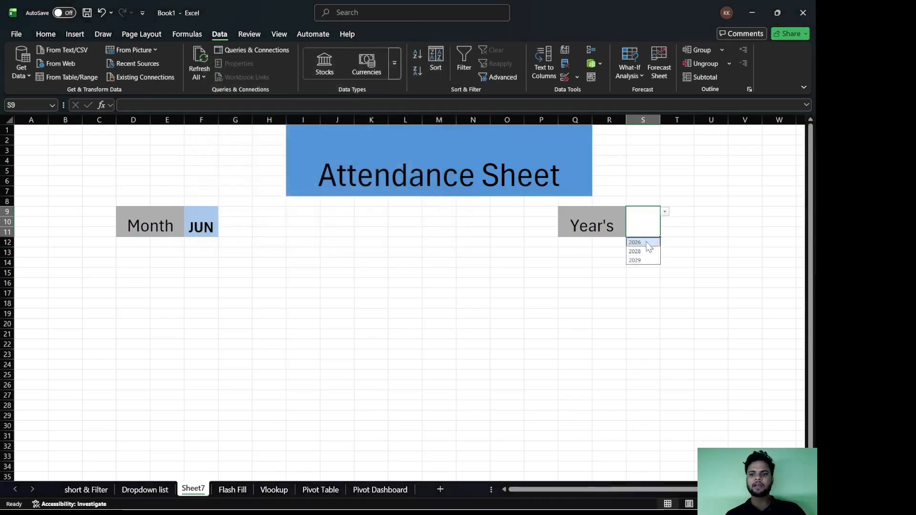
{"action": "left_click", "coordinate": [645, 245]}
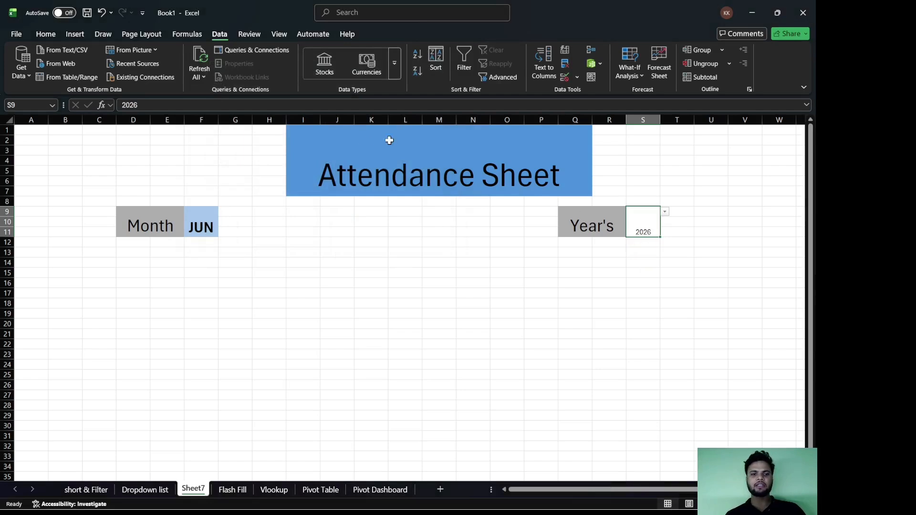
Copy the formatting of month cell F9 onto year cell S9 and widen column S slightly to fit the year
{"action": "left_click", "coordinate": [45, 33]}
{"action": "left_click", "coordinate": [55, 78]}
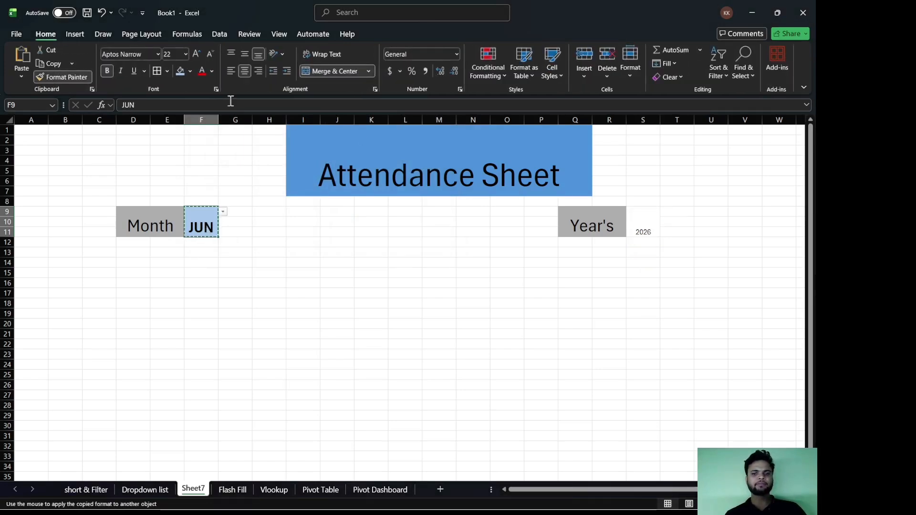
{"action": "left_click", "coordinate": [637, 223]}
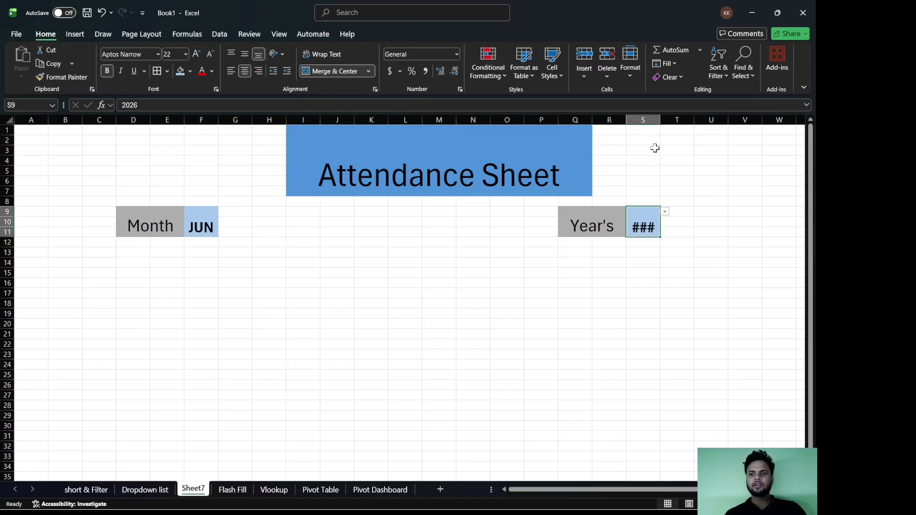
{"action": "left_click_drag", "start_coordinate": [660, 121], "coordinate": [663, 121]}
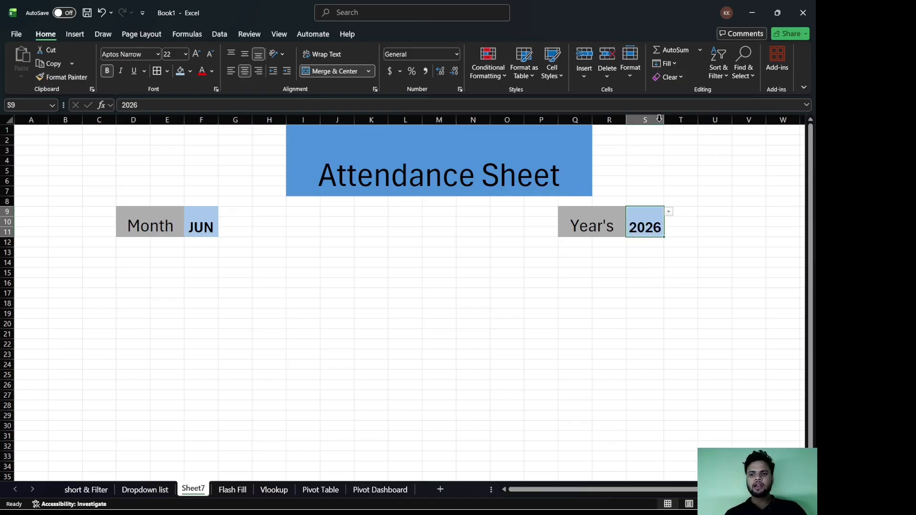
{"action": "left_click", "coordinate": [568, 297]}
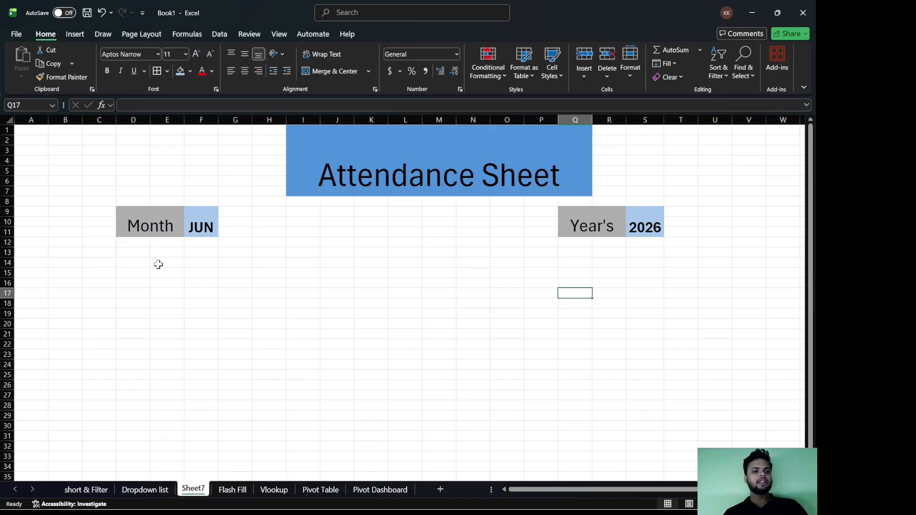
Merge and center cells E14:F16 and enter the label Start Date
{"action": "left_click_drag", "start_coordinate": [158, 263], "coordinate": [209, 279]}
{"action": "key", "text": "alt+h"}
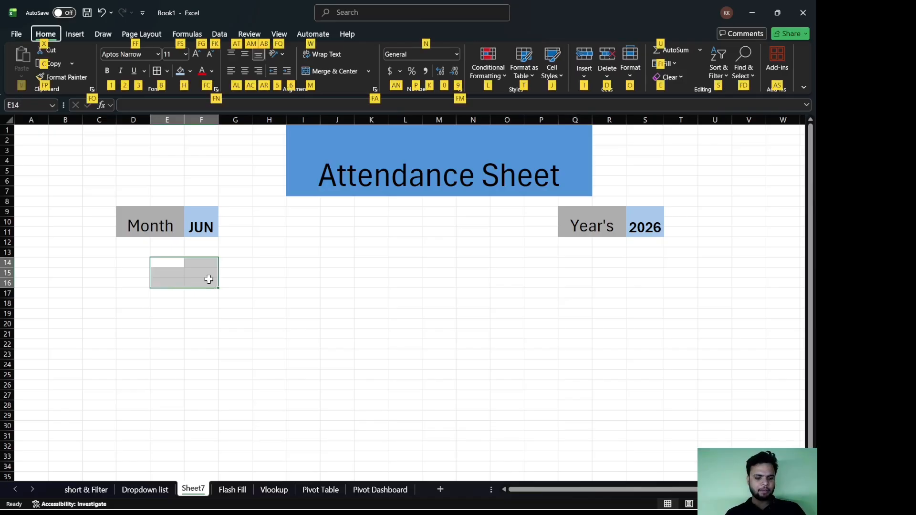
{"action": "type", "text": "mcStar"}
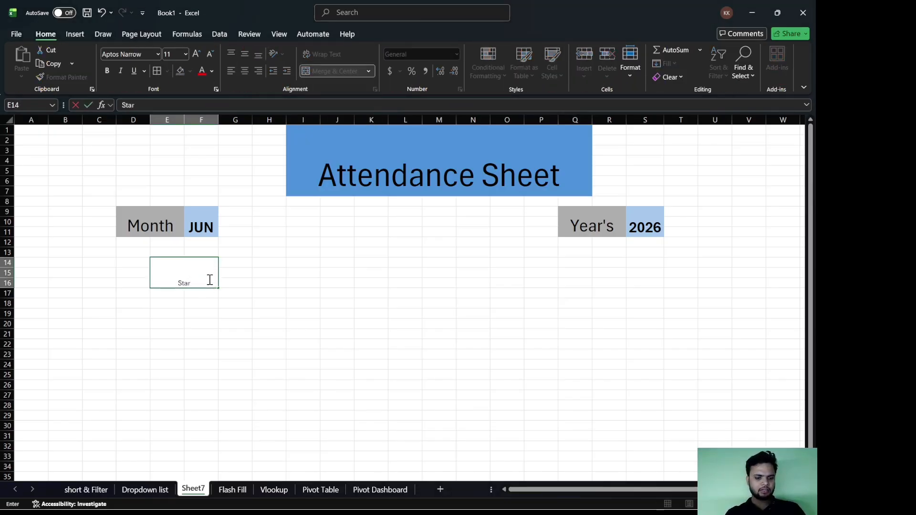
{"action": "type", "text": "t Date"}
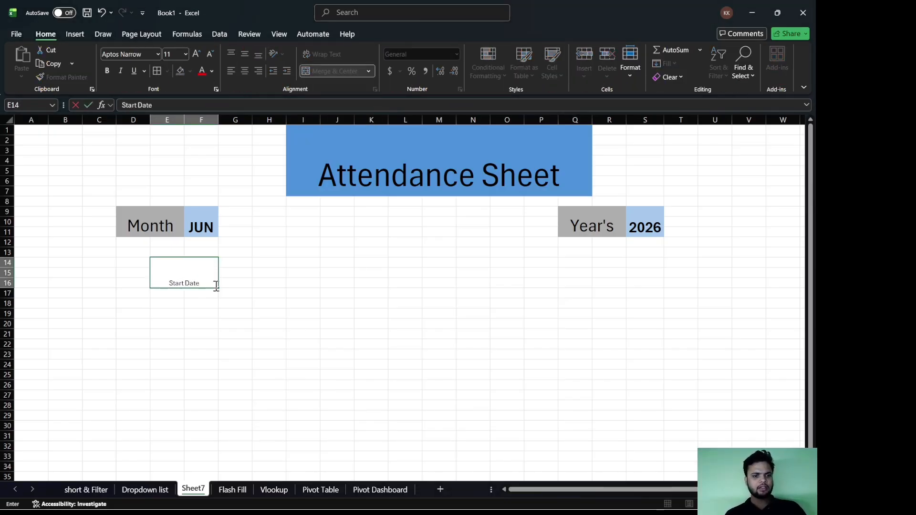
{"action": "left_click", "coordinate": [245, 347]}
{"action": "left_click", "coordinate": [185, 280]}
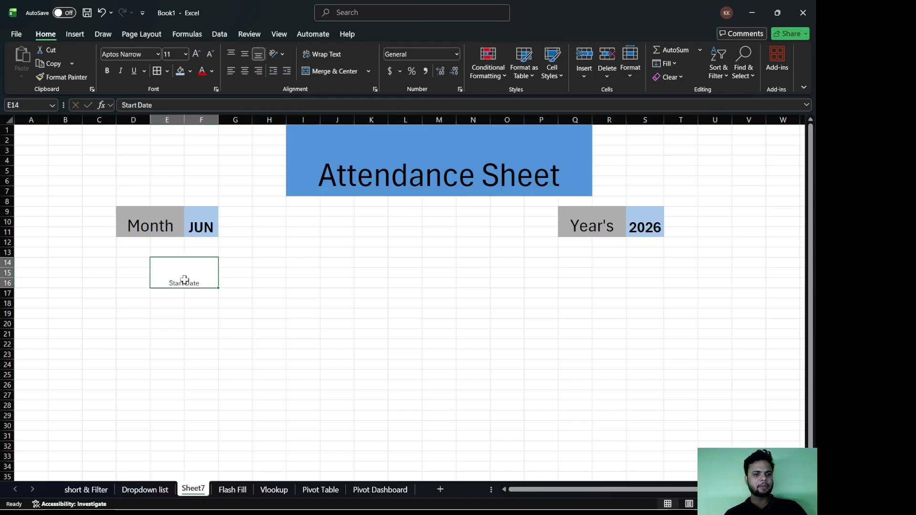
Merge and center cells G14:I16 beside the Start Date label
{"action": "left_click", "coordinate": [230, 264]}
{"action": "left_click_drag", "start_coordinate": [230, 265], "coordinate": [287, 284]}
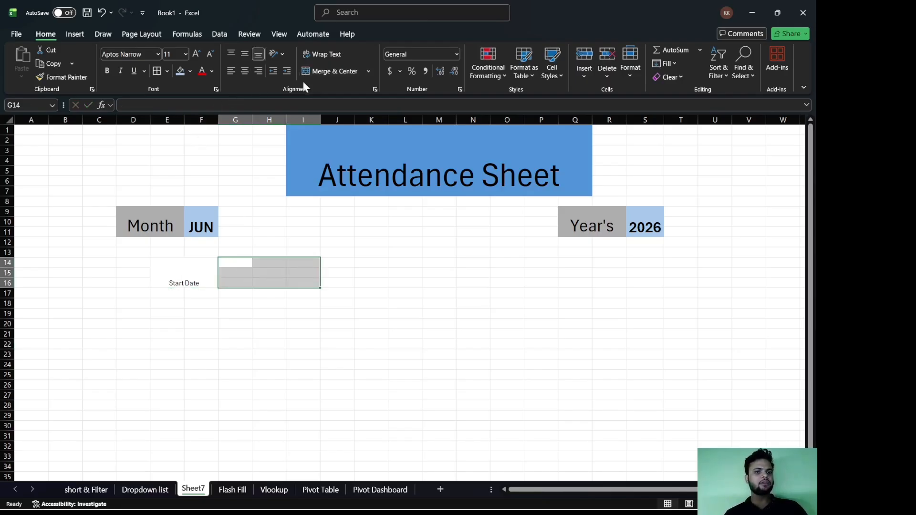
{"action": "left_click", "coordinate": [332, 72]}
{"action": "left_click", "coordinate": [176, 274]}
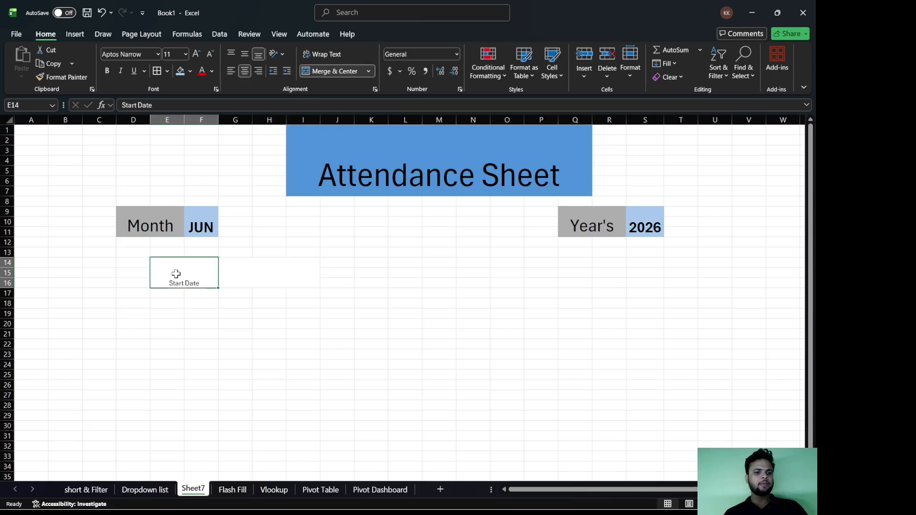
Copy the formatting of the Month label onto the Start Date label and reduce its font size to 22
{"action": "left_click", "coordinate": [145, 224]}
{"action": "left_click", "coordinate": [62, 76]}
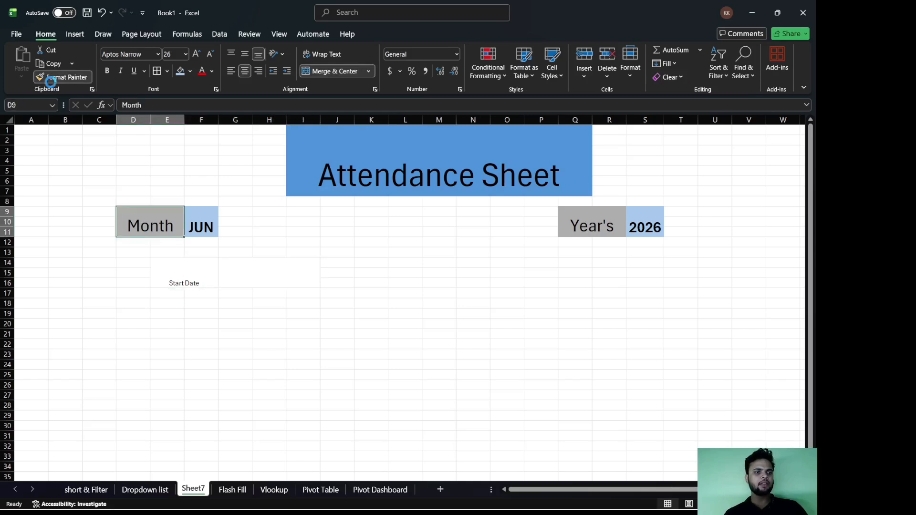
{"action": "left_click", "coordinate": [182, 276]}
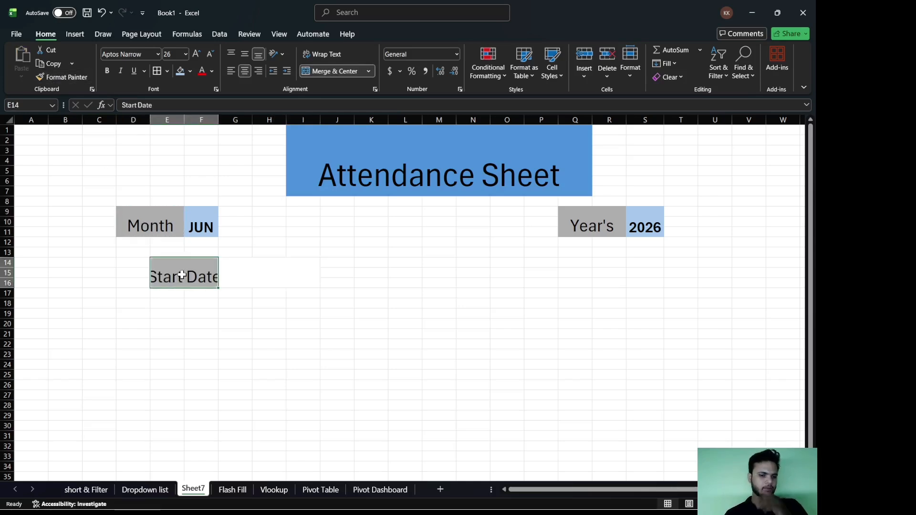
{"action": "left_click", "coordinate": [210, 53]}
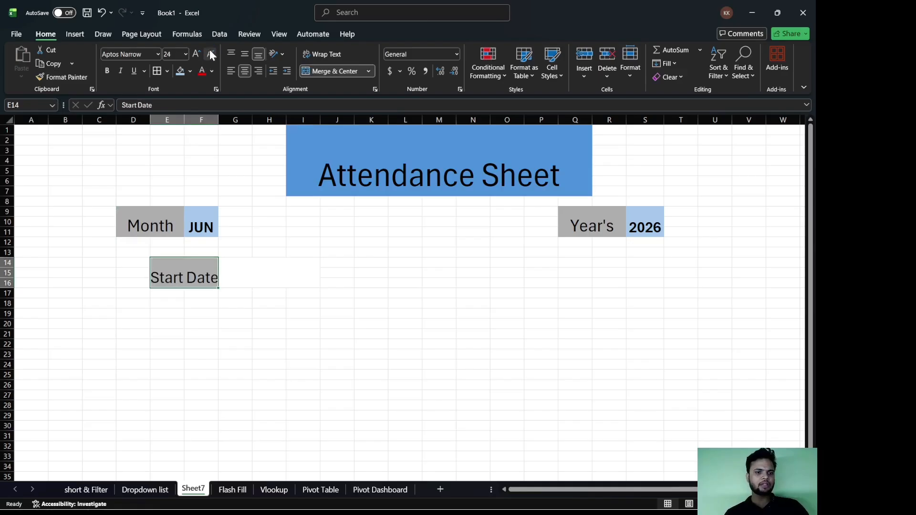
{"action": "left_click", "coordinate": [211, 52]}
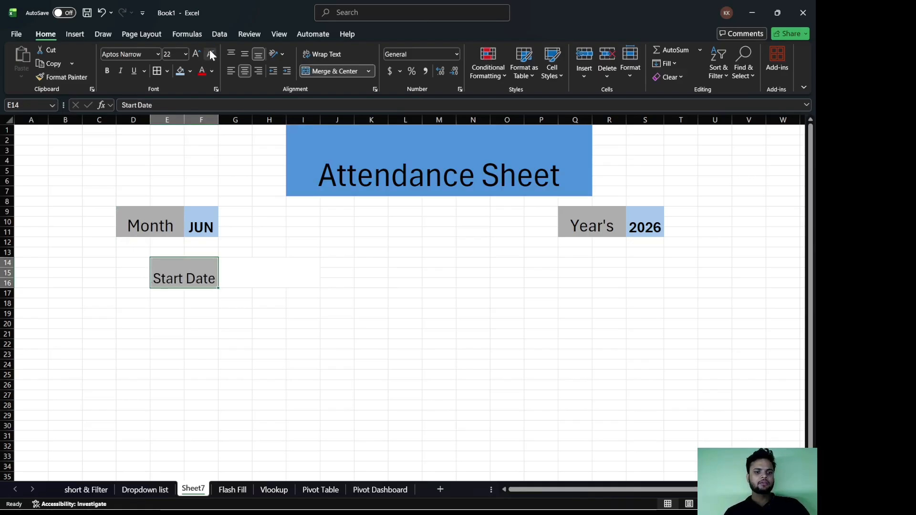
Enter the formula =DATEVALUE(01&F9&S9) in merged cell G14 to build the start date from the chosen month and year
{"action": "left_click", "coordinate": [250, 270]}
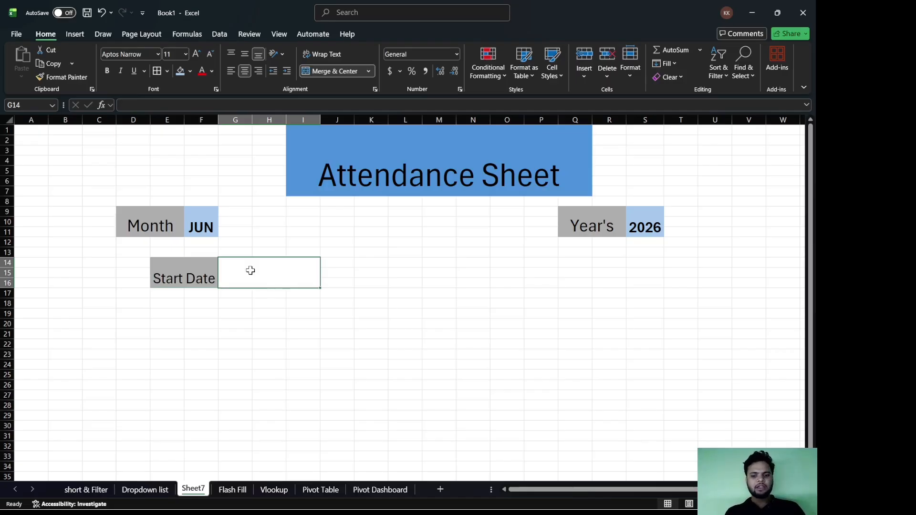
{"action": "type", "text": "=date"}
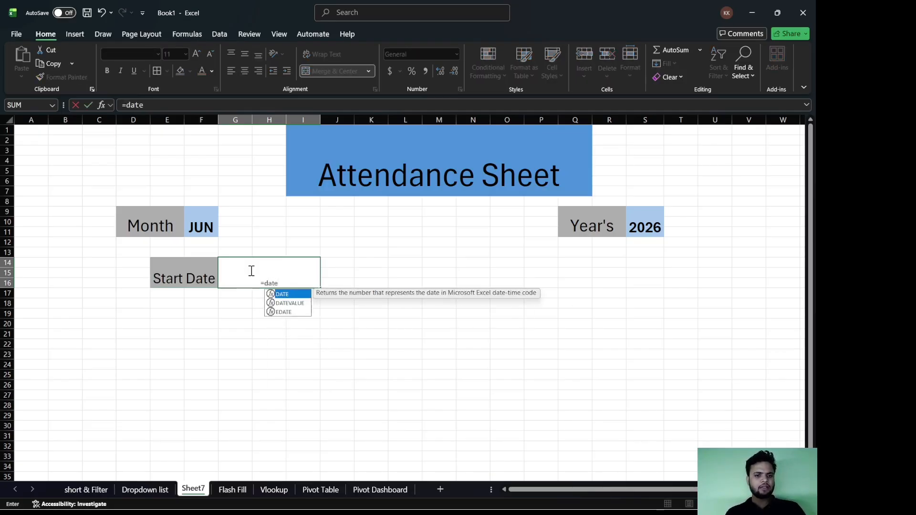
{"action": "key", "text": "Down"}
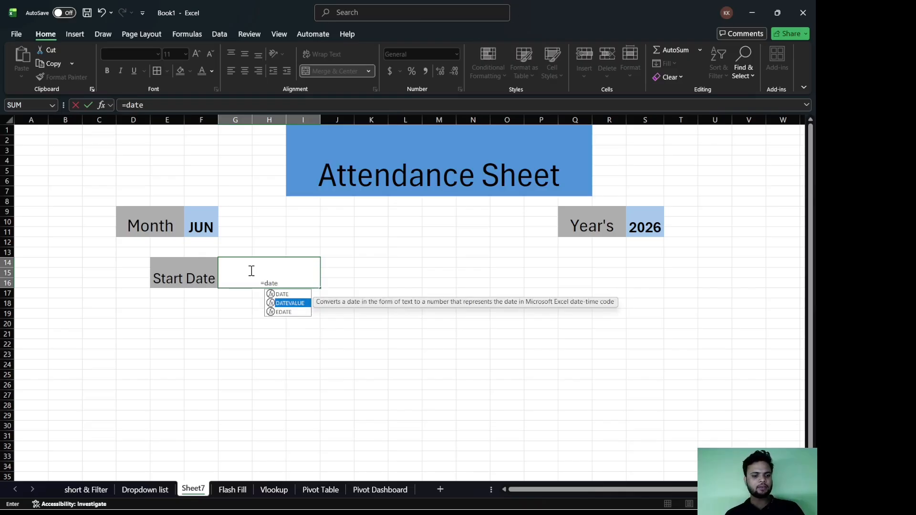
{"action": "key", "text": "Tab"}
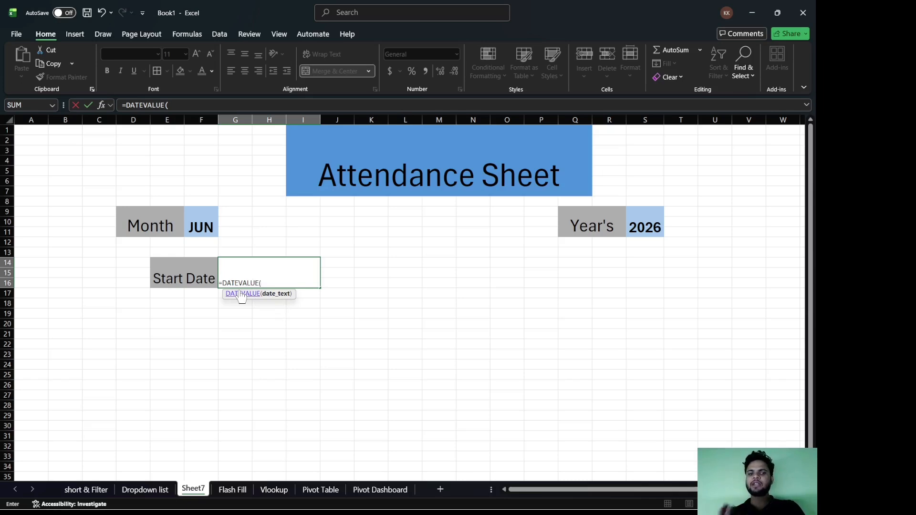
{"action": "type", "text": "01"}
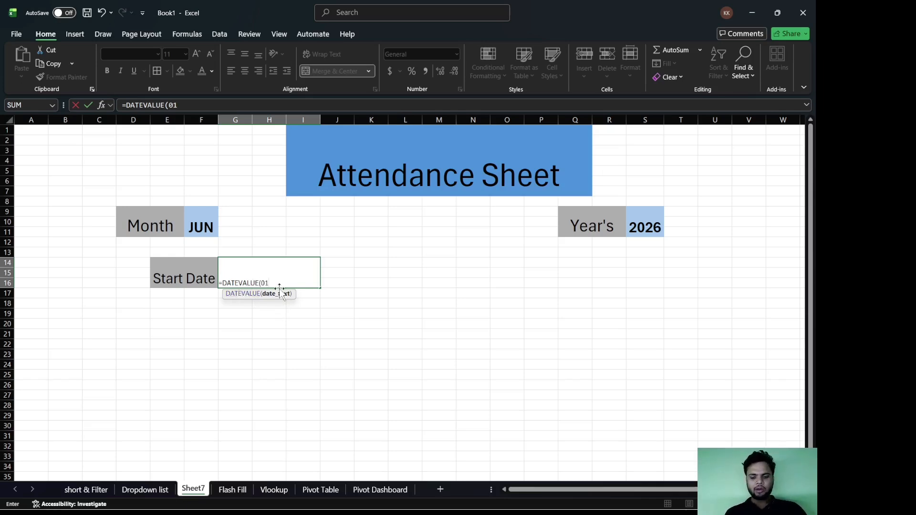
{"action": "type", "text": "&"}
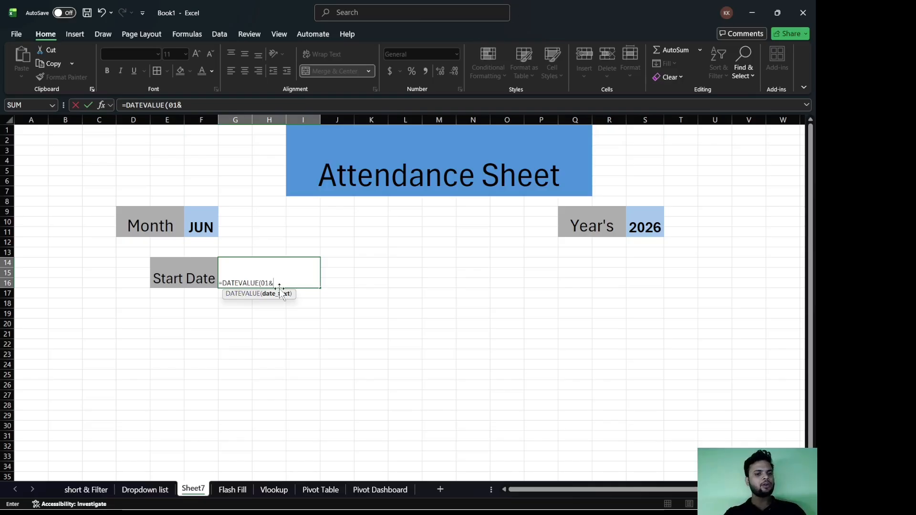
{"action": "left_click", "coordinate": [201, 231]}
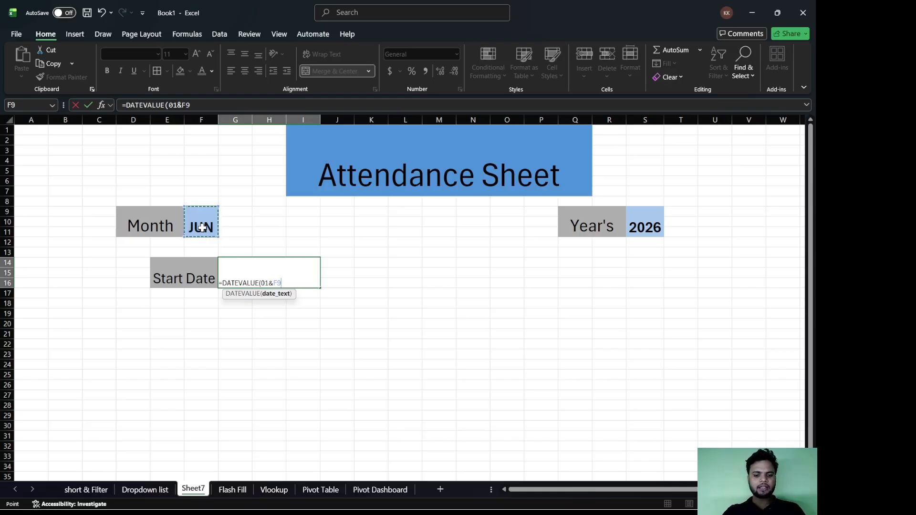
{"action": "type", "text": "&"}
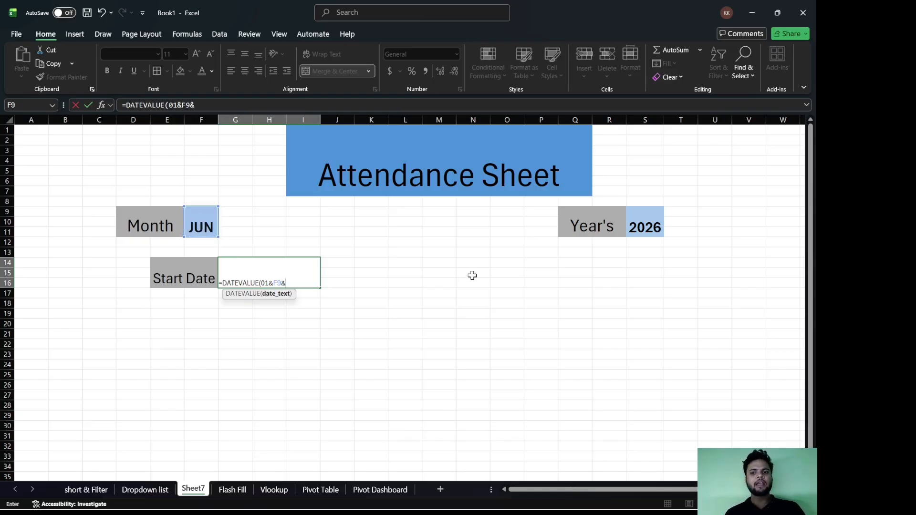
{"action": "left_click", "coordinate": [635, 221]}
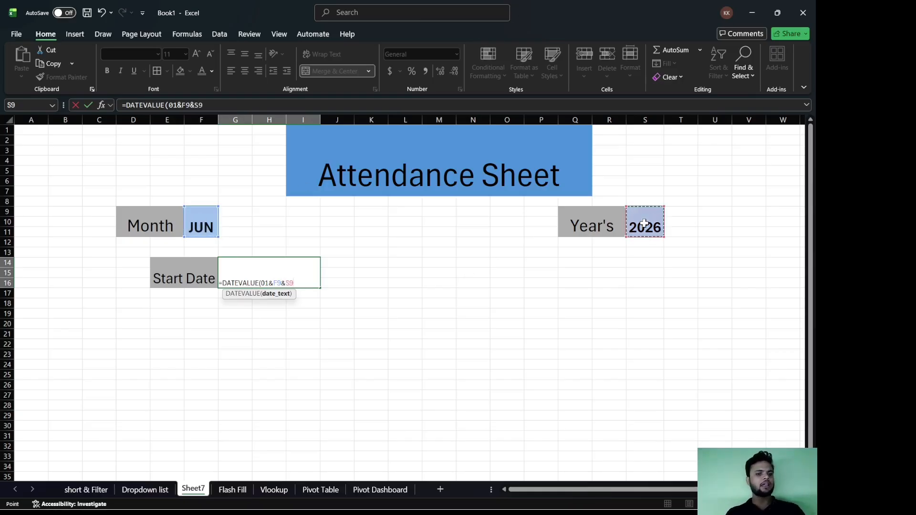
{"action": "type", "text": ")"}
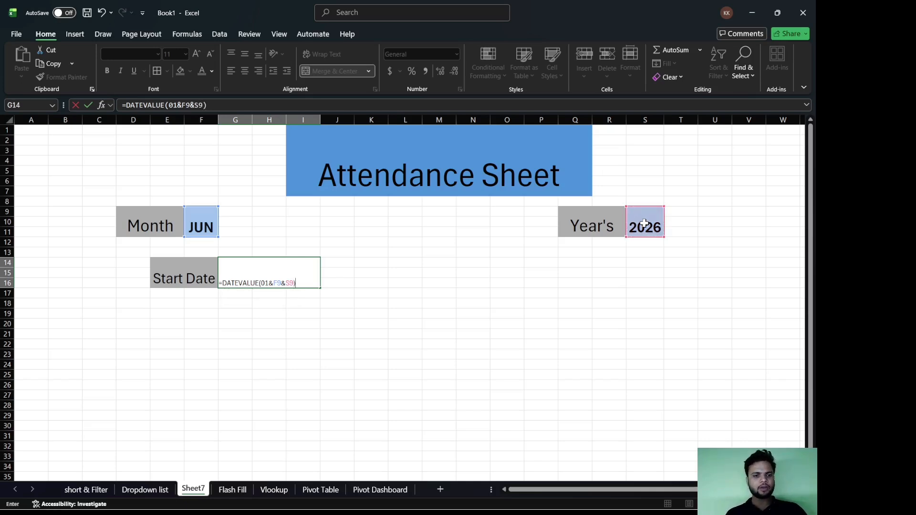
{"action": "key", "text": "Return"}
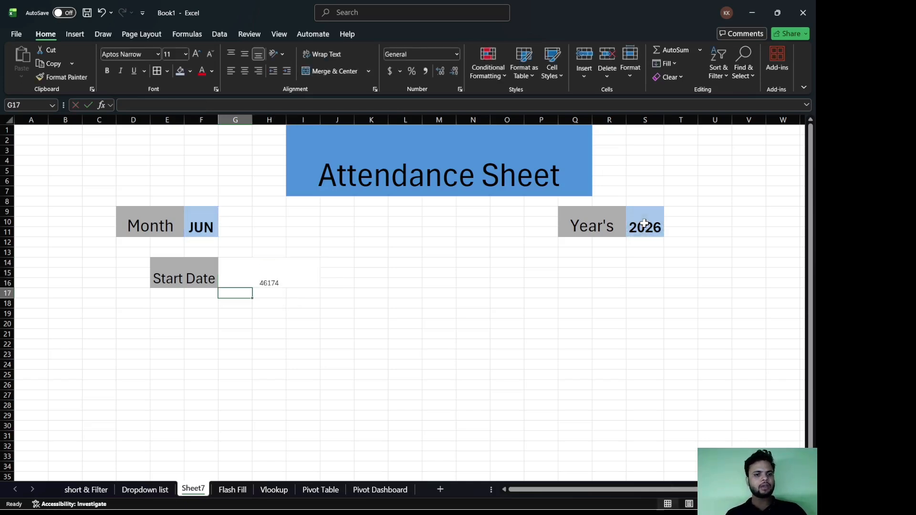
{"action": "left_click", "coordinate": [275, 275]}
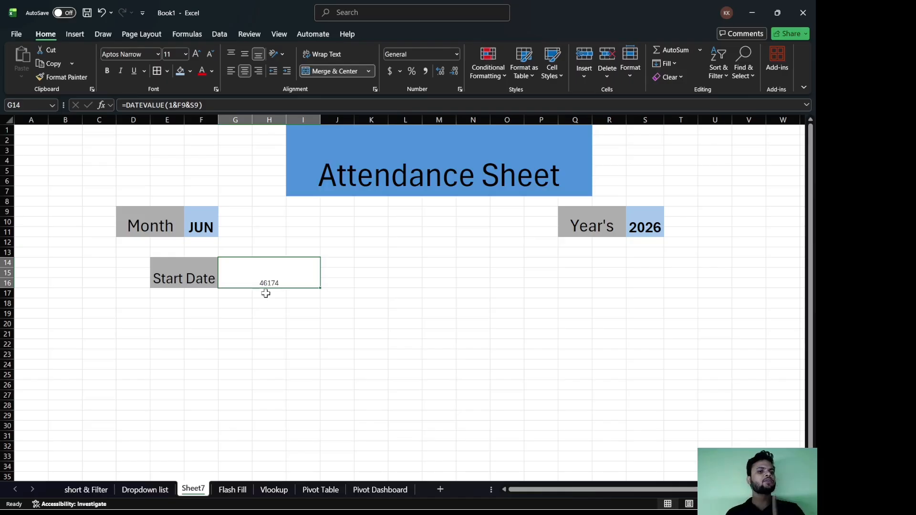
Enter the note ctrl+shfit+# in cell C3 and widen column C to fit the text
{"action": "left_click", "coordinate": [103, 148]}
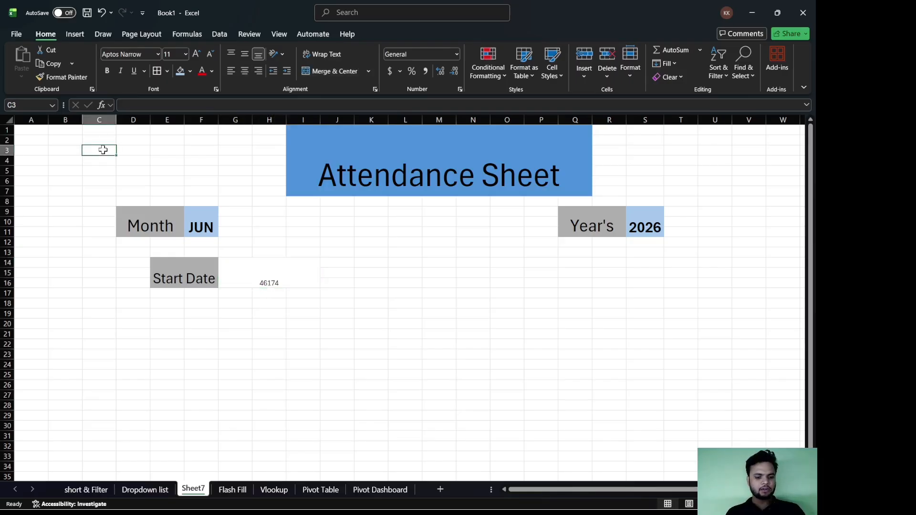
{"action": "type", "text": "ctrl+shfit"}
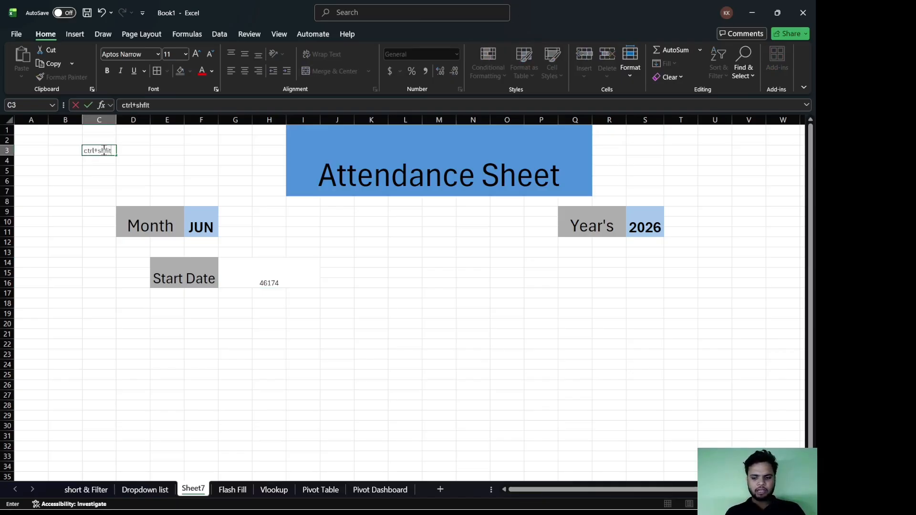
{"action": "type", "text": "+"}
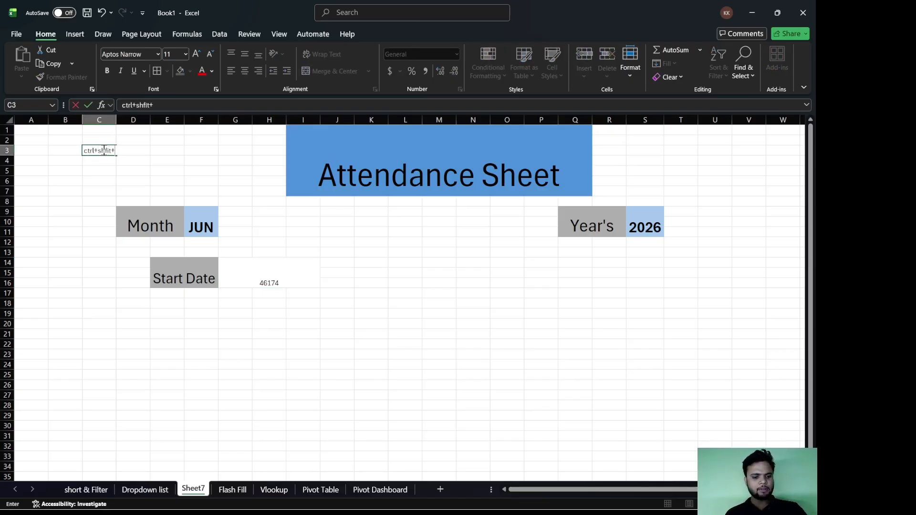
{"action": "type", "text": "#"}
{"action": "key", "text": "Return"}
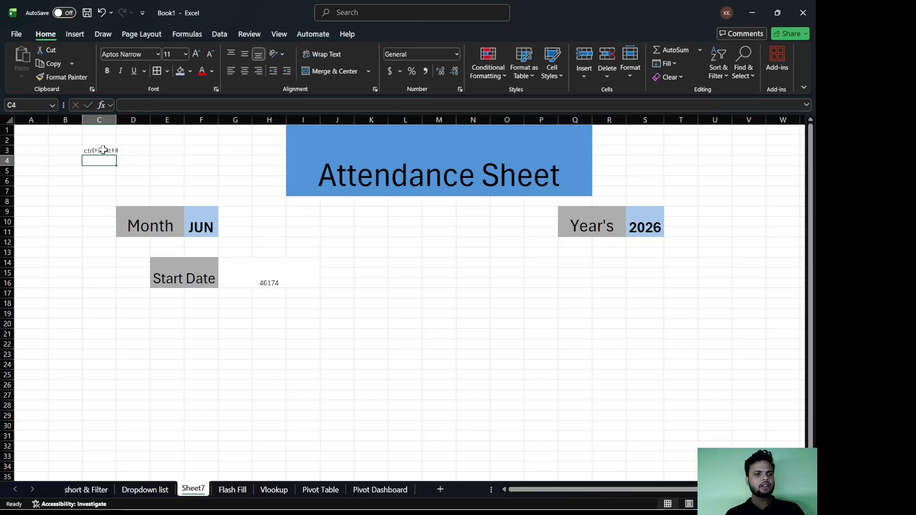
{"action": "scroll", "coordinate": [103, 150], "scroll_direction": "up", "scroll_amount": 5}
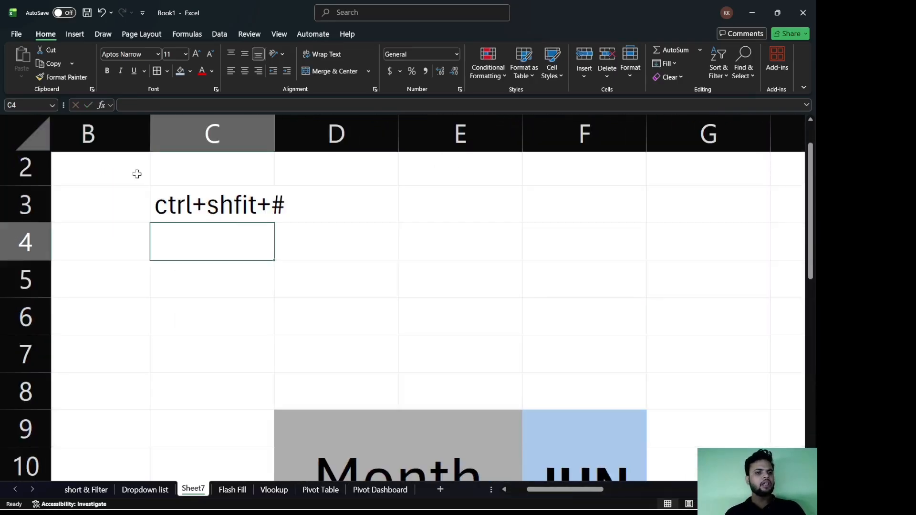
{"action": "double_click", "coordinate": [274, 126]}
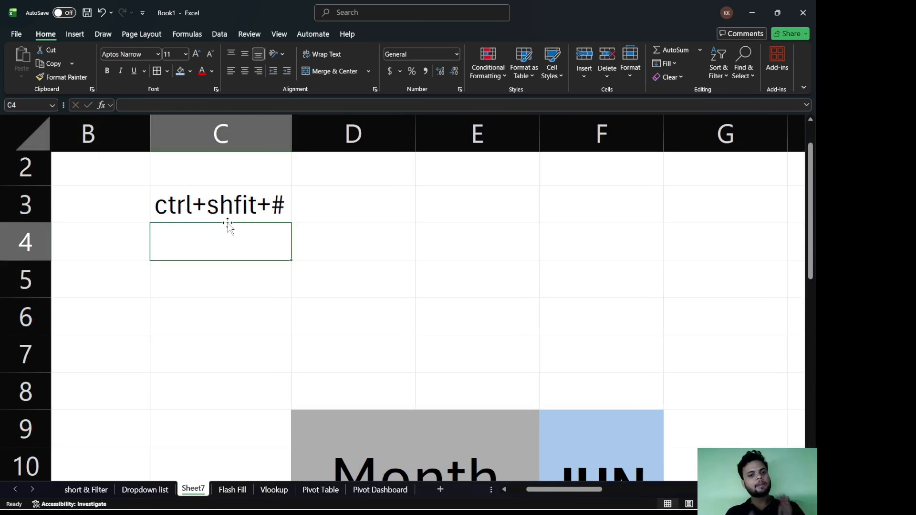
Format the start date in G14 as Short Date and switch it to the day-month-year style, as in 1-Jun-26
{"action": "scroll", "coordinate": [227, 224], "scroll_direction": "down", "scroll_amount": 1}
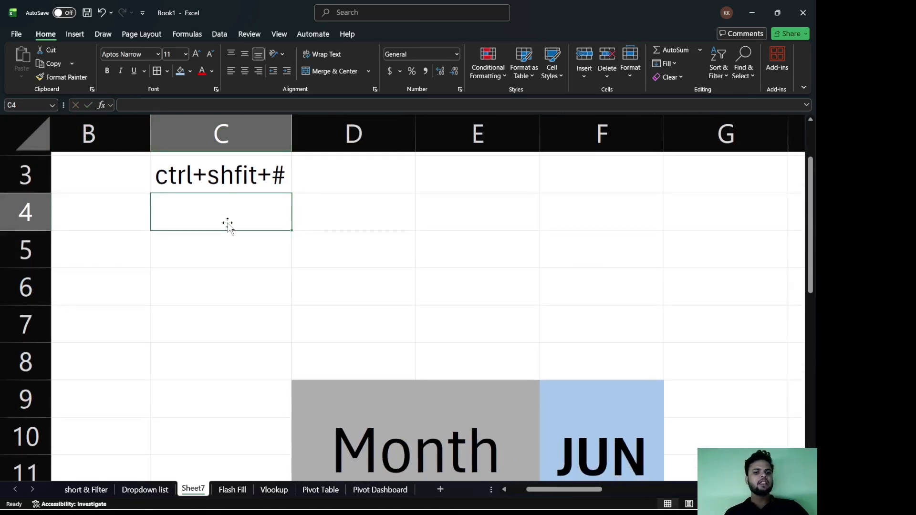
{"action": "scroll", "coordinate": [227, 224], "scroll_direction": "down", "scroll_amount": 5, "text": "ctrl"}
{"action": "scroll", "coordinate": [227, 224], "scroll_direction": "right", "scroll_amount": 2}
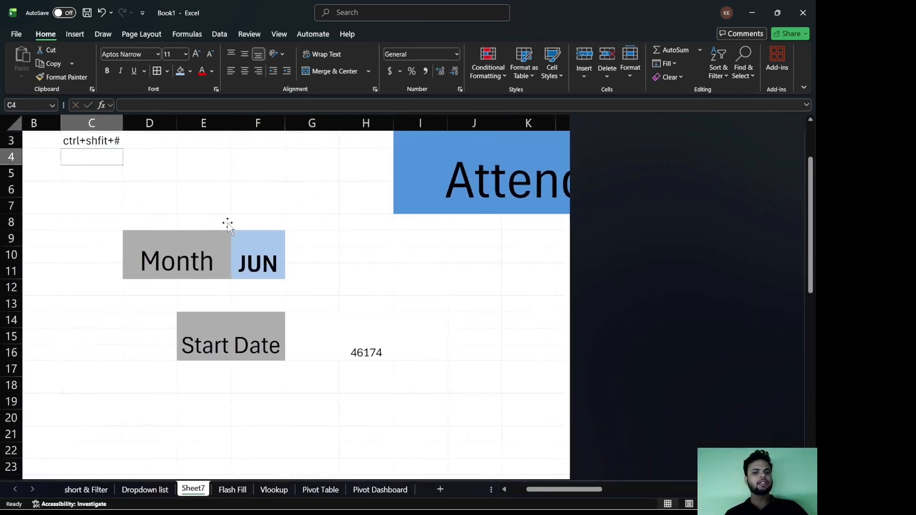
{"action": "scroll", "coordinate": [308, 325], "scroll_direction": "down", "scroll_amount": 2, "text": "ctrl"}
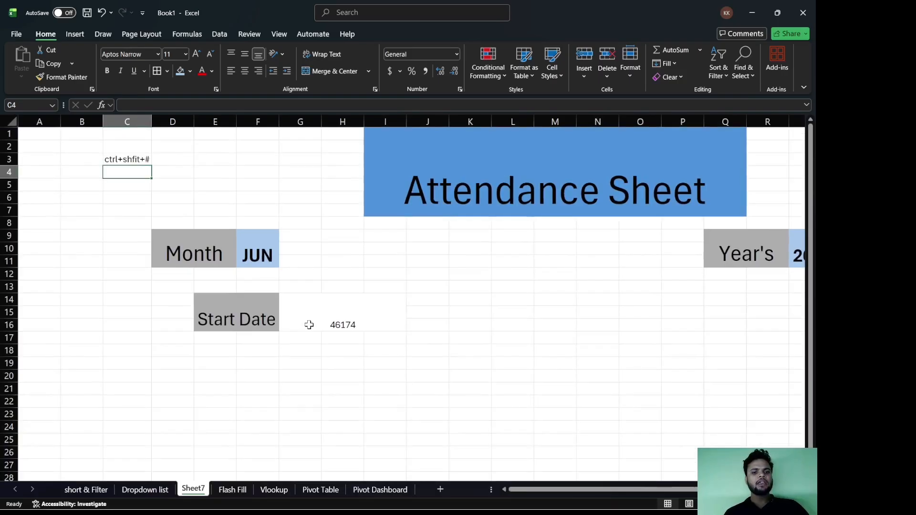
{"action": "left_click", "coordinate": [328, 324]}
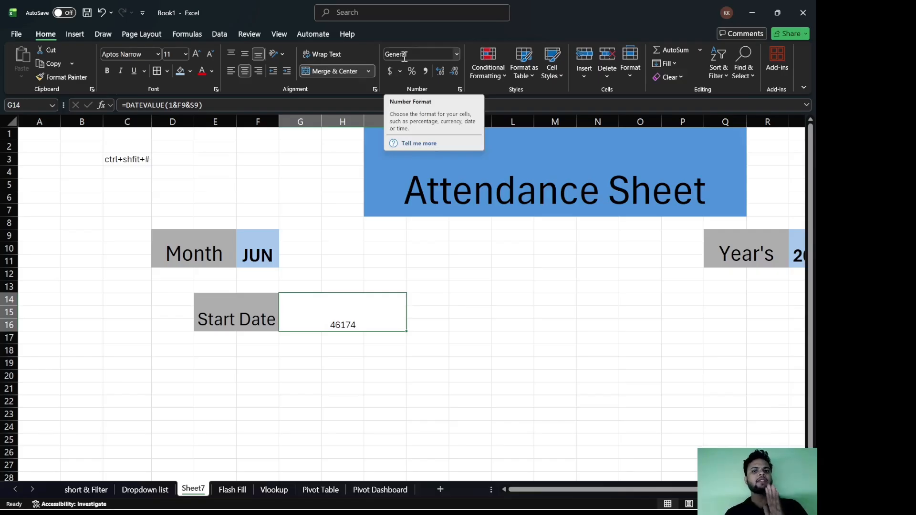
{"action": "left_click", "coordinate": [457, 55]}
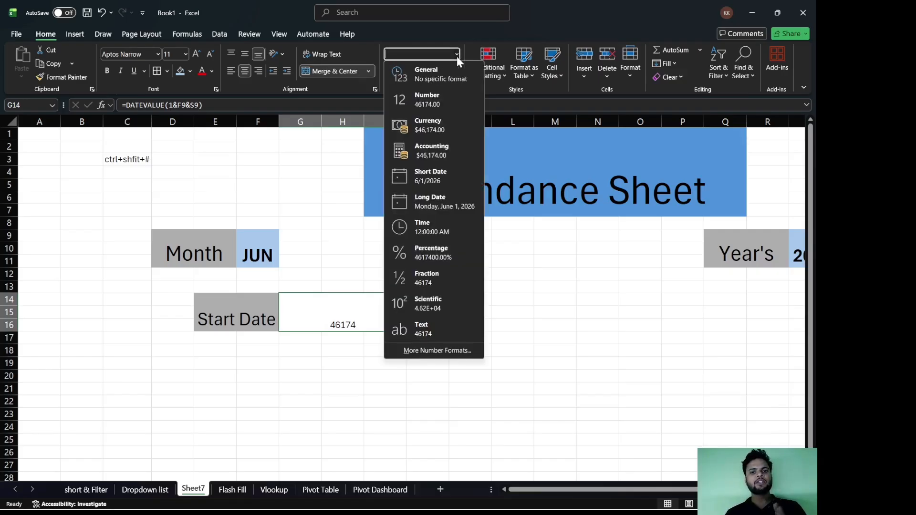
{"action": "left_click", "coordinate": [431, 178]}
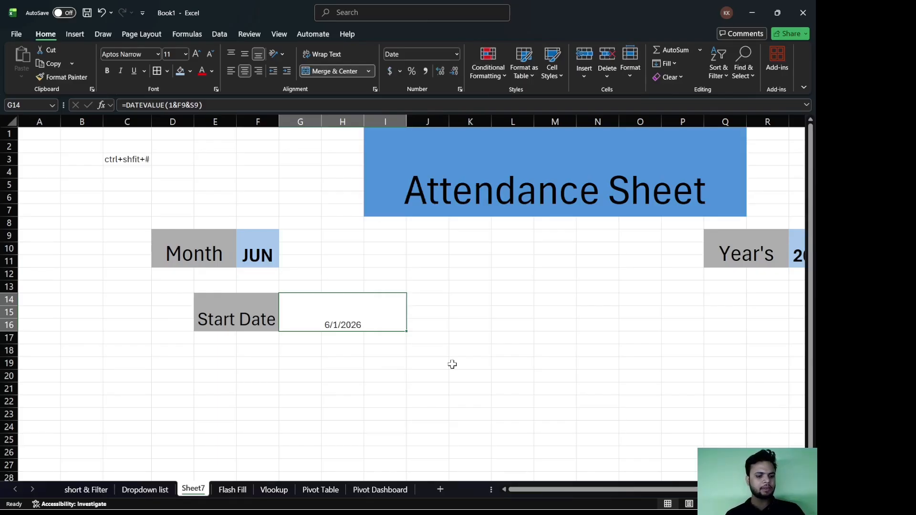
{"action": "key", "text": "ctrl+shift+3"}
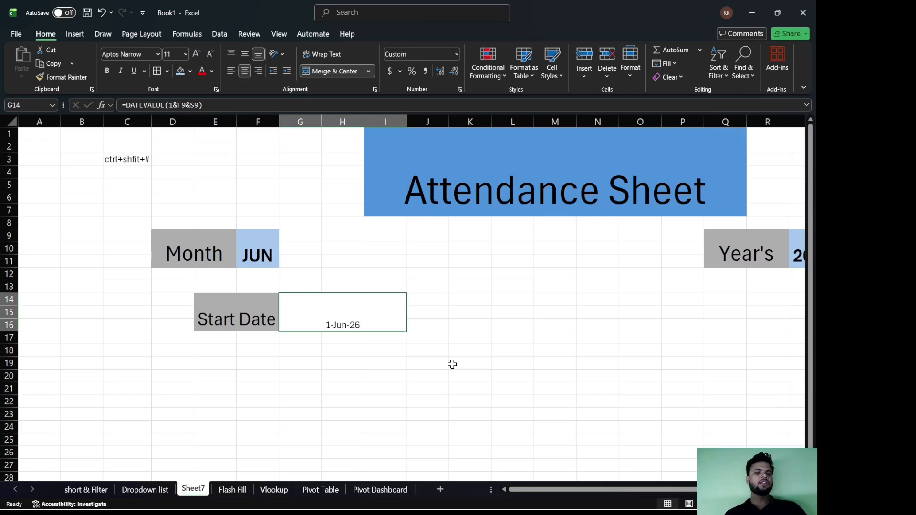
Merge and center cells Q13:S15 below the year field and enter the label Last Date
{"action": "scroll", "coordinate": [452, 364], "scroll_direction": "down", "scroll_amount": 2}
{"action": "scroll", "coordinate": [452, 363], "scroll_direction": "up", "scroll_amount": 3}
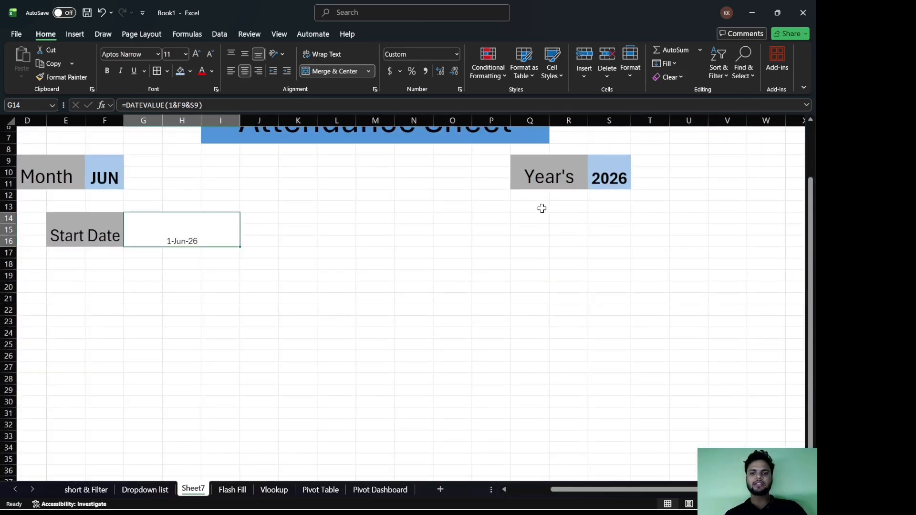
{"action": "left_click_drag", "start_coordinate": [542, 206], "coordinate": [608, 232]}
{"action": "key", "text": "alt"}
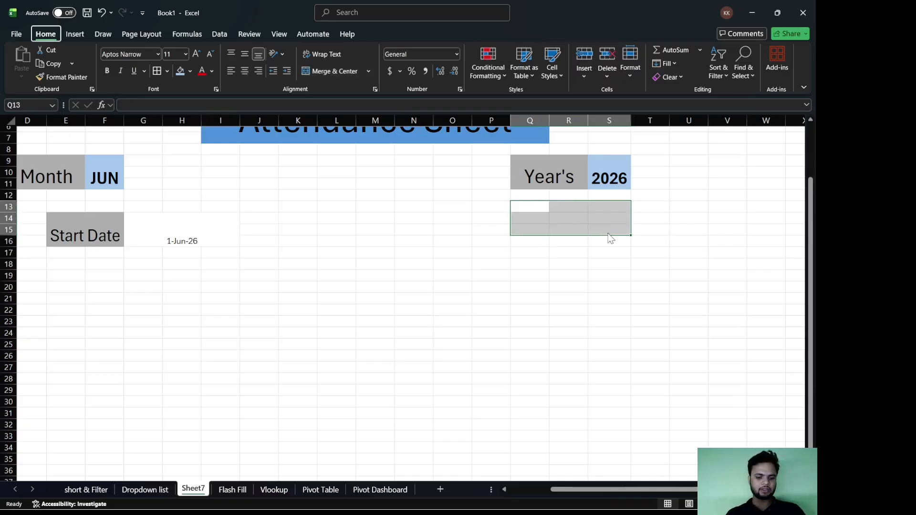
{"action": "key", "text": "h"}
{"action": "key", "text": "m"}
{"action": "key", "text": "c"}
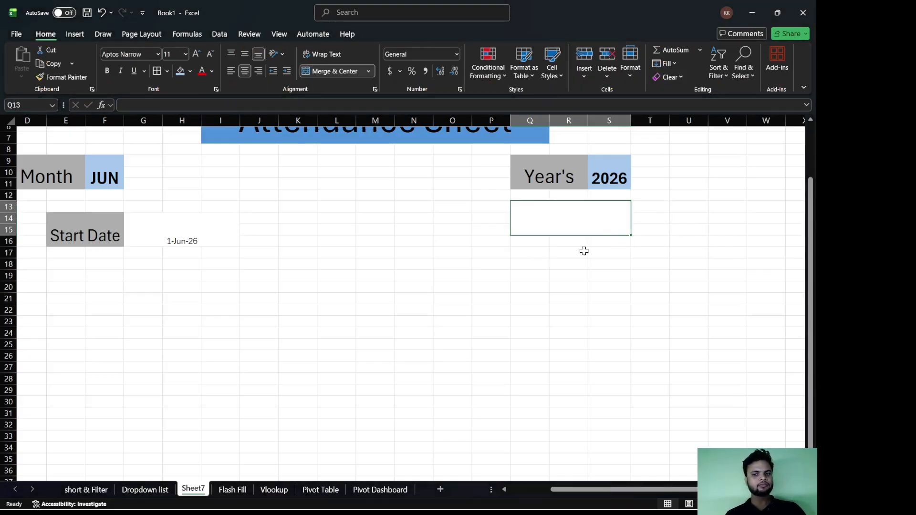
{"action": "type", "text": "Last"}
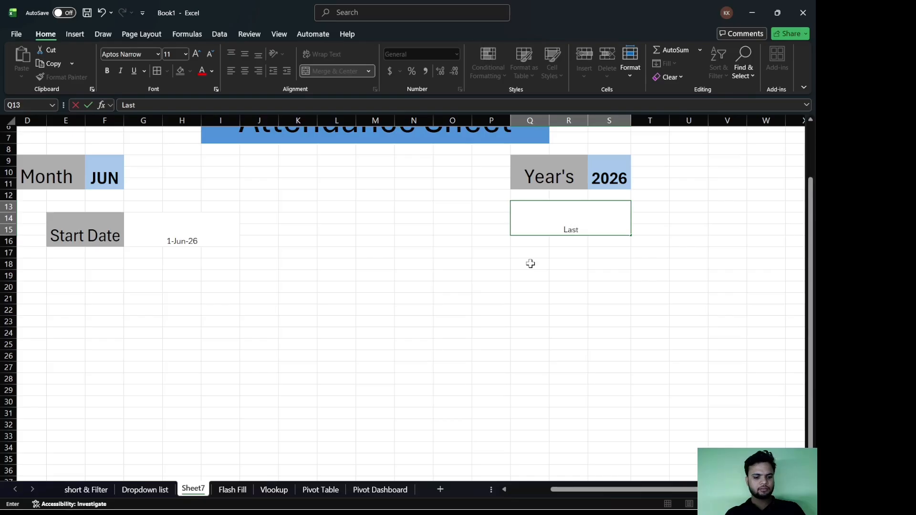
{"action": "type", "text": " Date"}
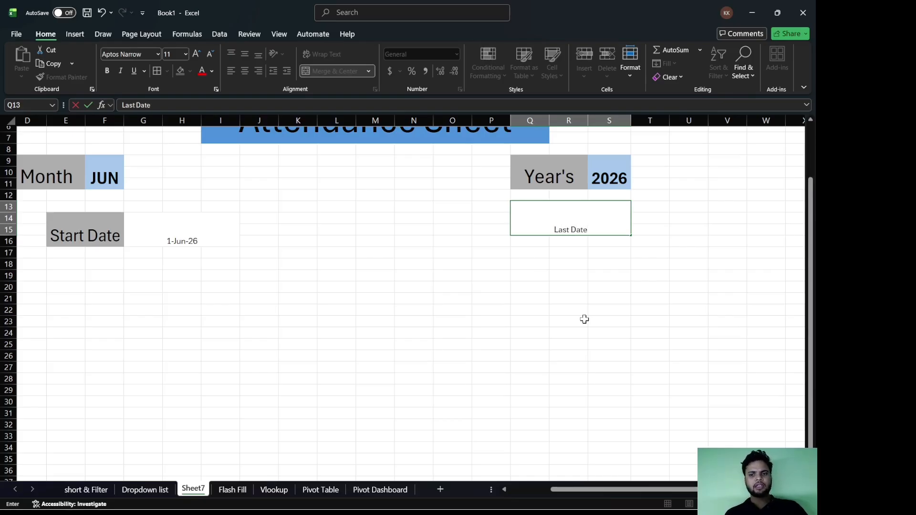
{"action": "left_click", "coordinate": [584, 319]}
{"action": "left_click", "coordinate": [575, 217]}
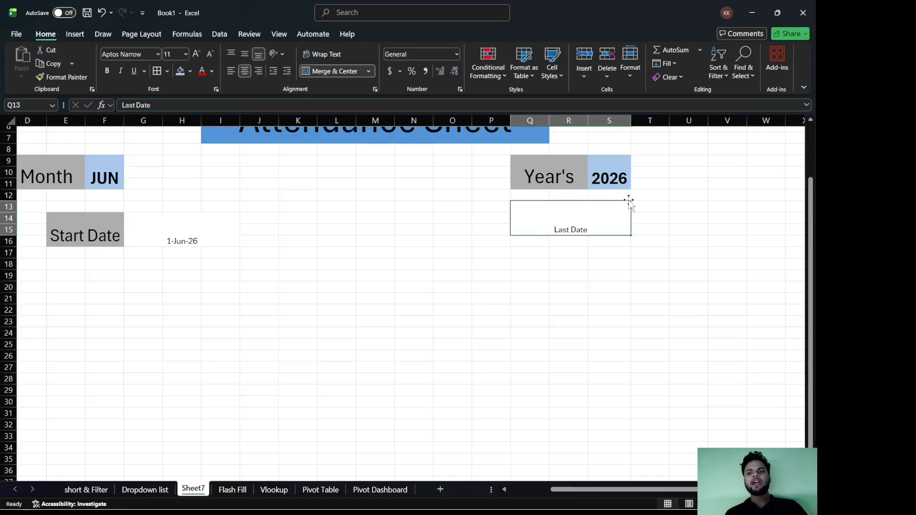
Merge and center cells T13:V15 beside the Last Date label
{"action": "left_click_drag", "start_coordinate": [650, 207], "coordinate": [714, 236]}
{"action": "key", "text": "alt"}
{"action": "key", "text": "h"}
{"action": "key", "text": "m"}
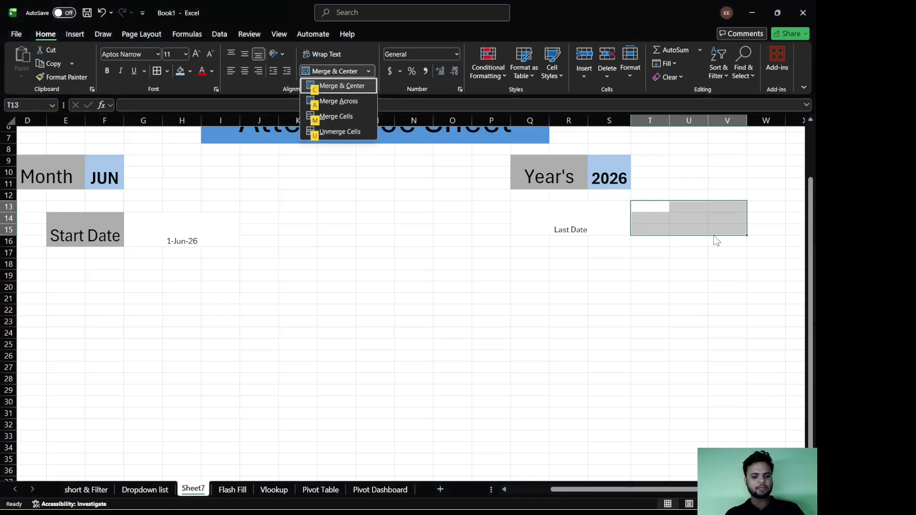
{"action": "key", "text": "c"}
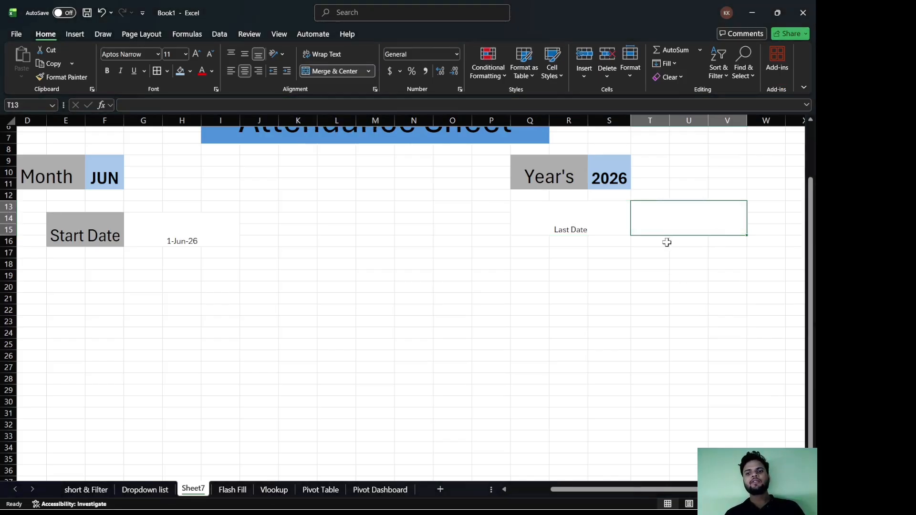
Enter =EOMONTH(G14,1) in merged cell T13 and format the result as a day-month-year date
{"action": "type", "text": "=eom"}
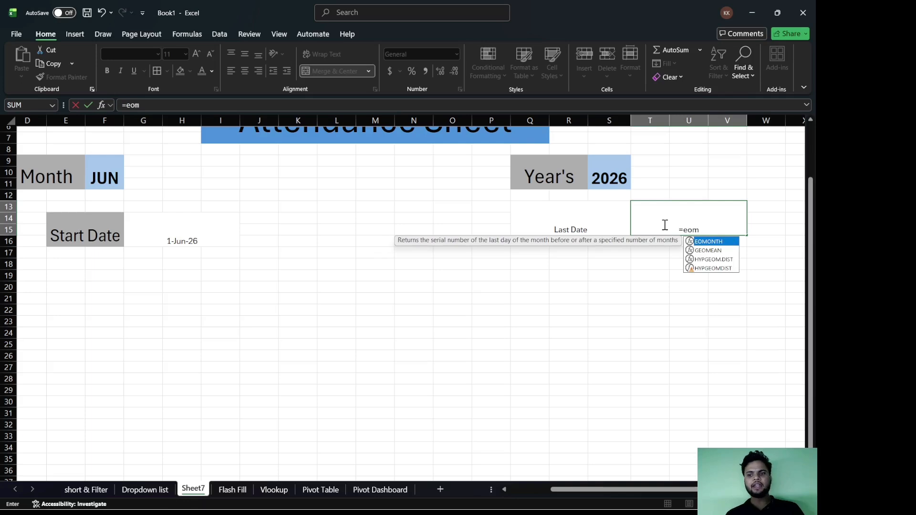
{"action": "key", "text": "Tab"}
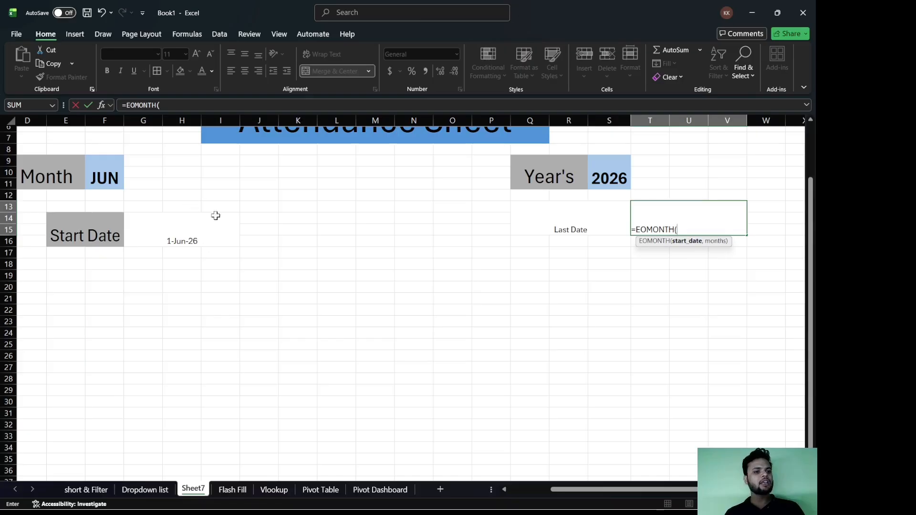
{"action": "left_click", "coordinate": [183, 235]}
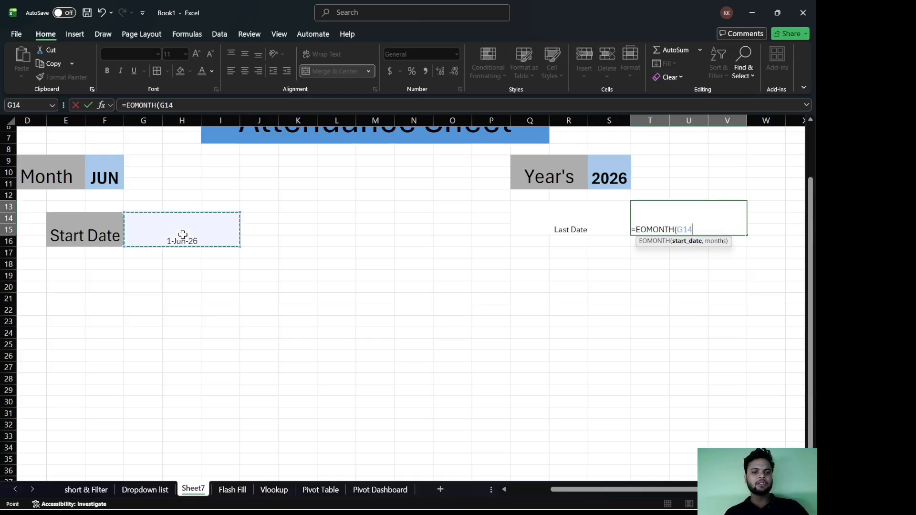
{"action": "type", "text": ","}
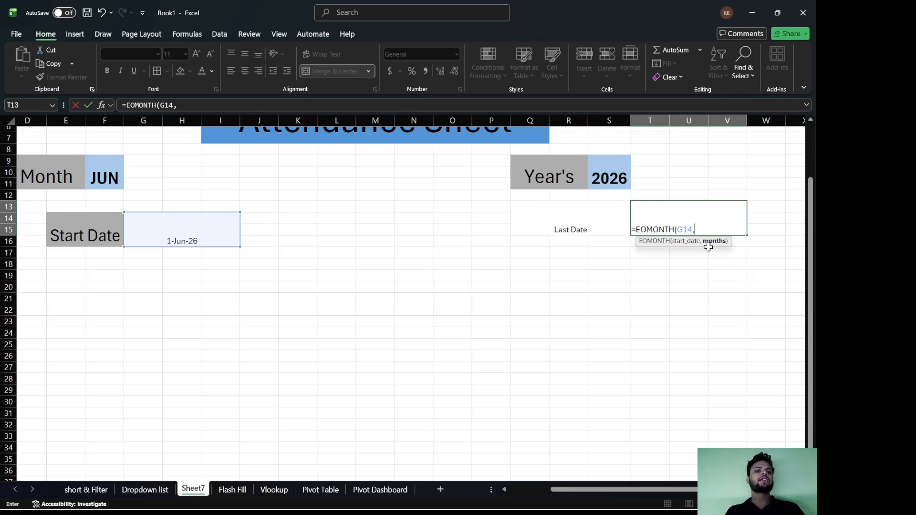
{"action": "type", "text": "0"}
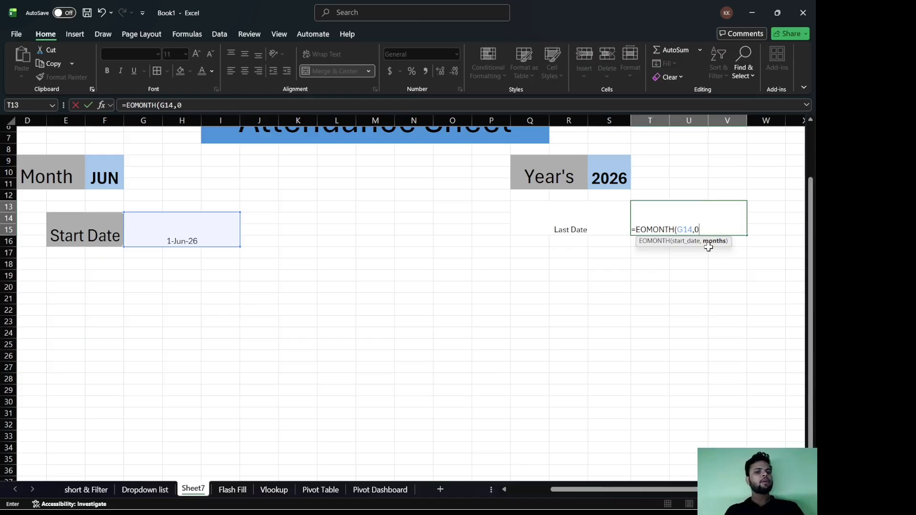
{"action": "key", "text": "BackSpace"}
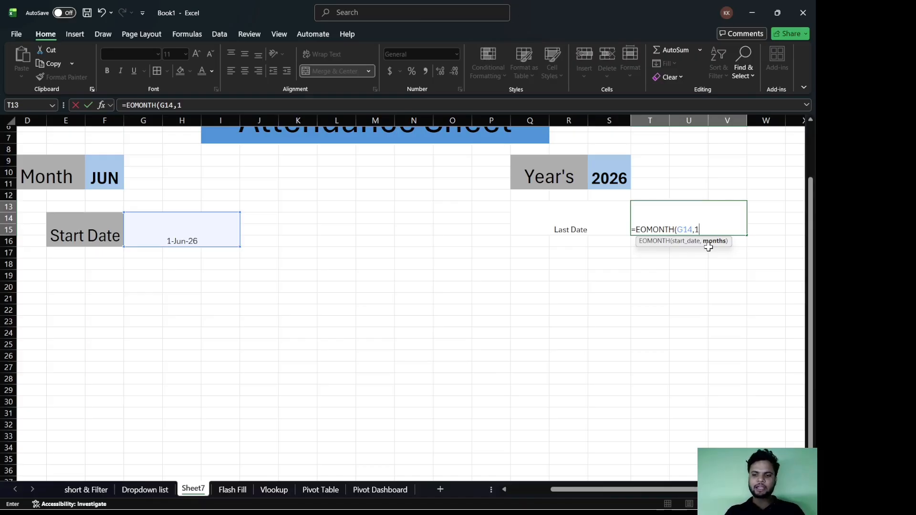
{"action": "type", "text": ")"}
{"action": "key", "text": "Return"}
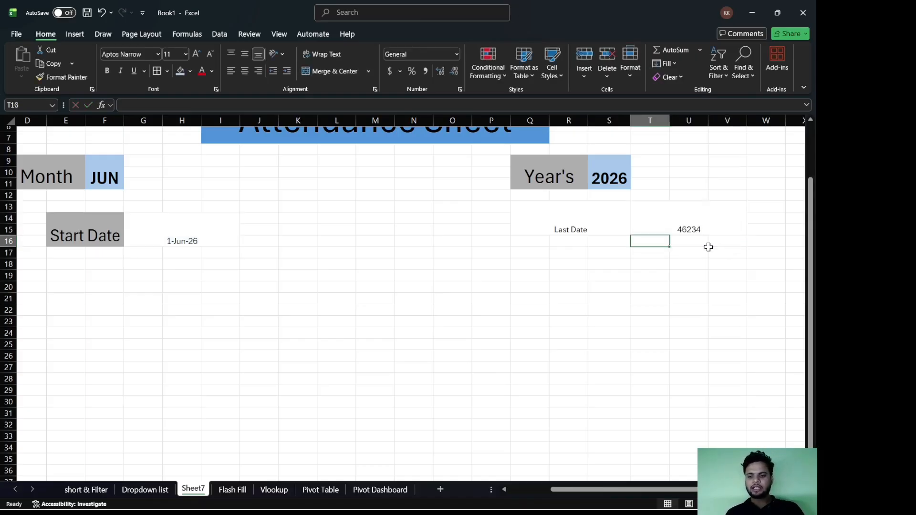
{"action": "key", "text": "Up"}
{"action": "key", "text": "ctrl+shift+3"}
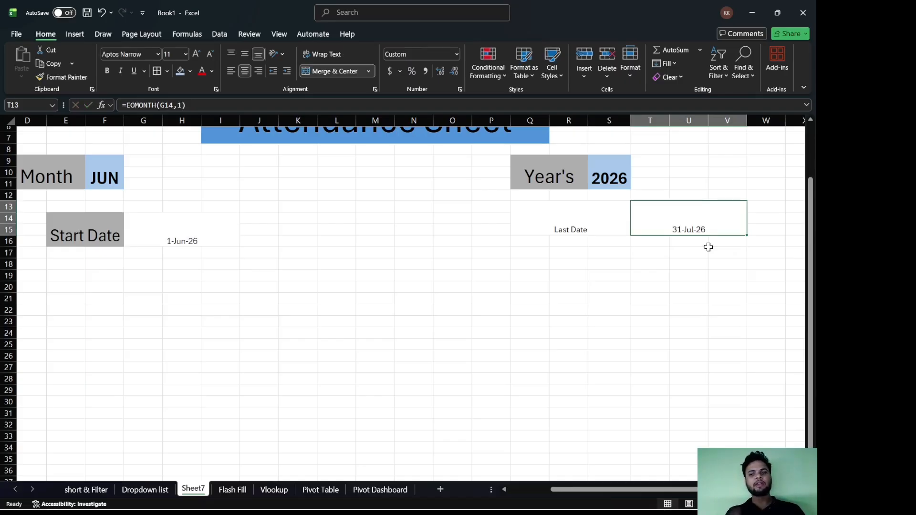
Change the months argument of the EOMONTH formula in T13 to 0 so it reads =EOMONTH(G14,0)
{"action": "double_click", "coordinate": [691, 229]}
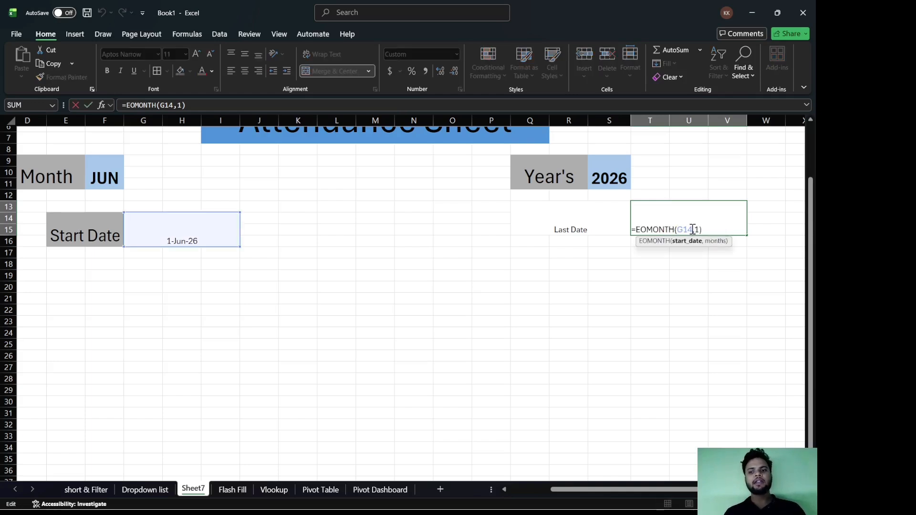
{"action": "left_click", "coordinate": [698, 231]}
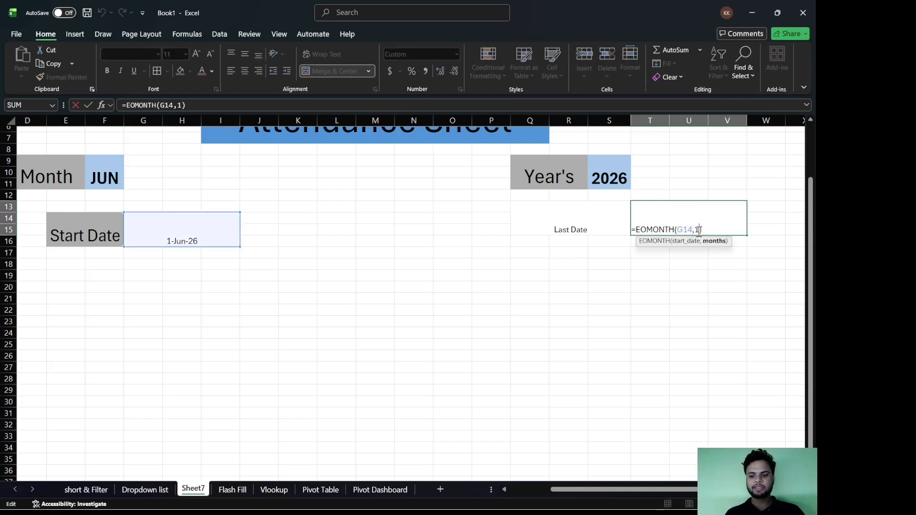
{"action": "key", "text": "BackSpace"}
{"action": "type", "text": "0"}
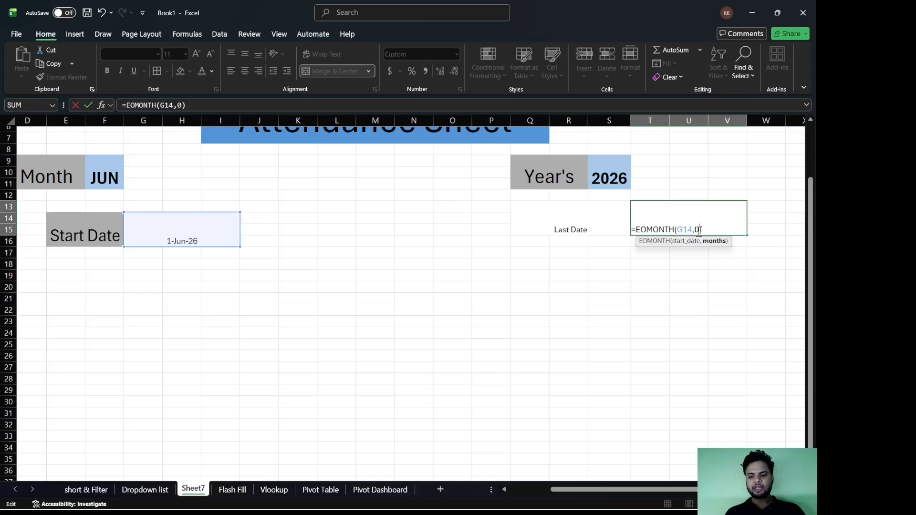
{"action": "key", "text": "Return"}
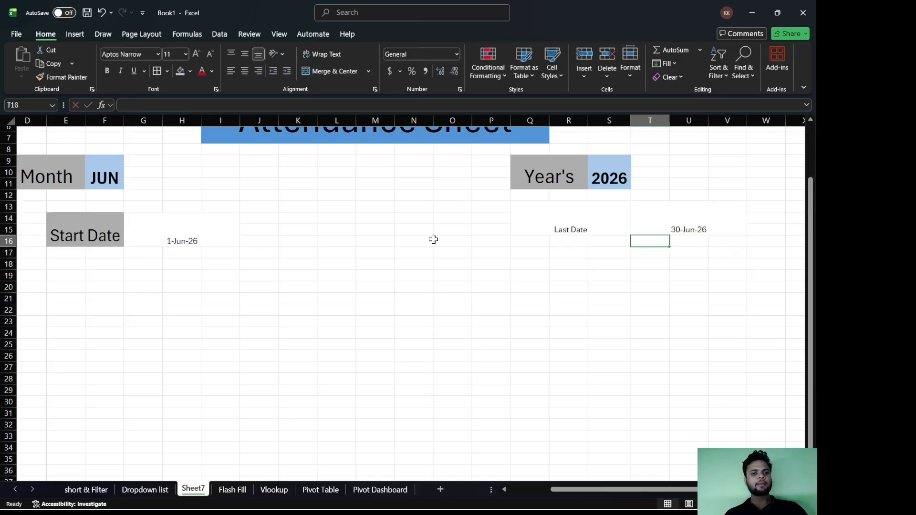
Copy the formatting of the Start Date label in E14 to the Last Date label in Q13
{"action": "scroll", "coordinate": [434, 239], "scroll_direction": "left", "scroll_amount": 1}
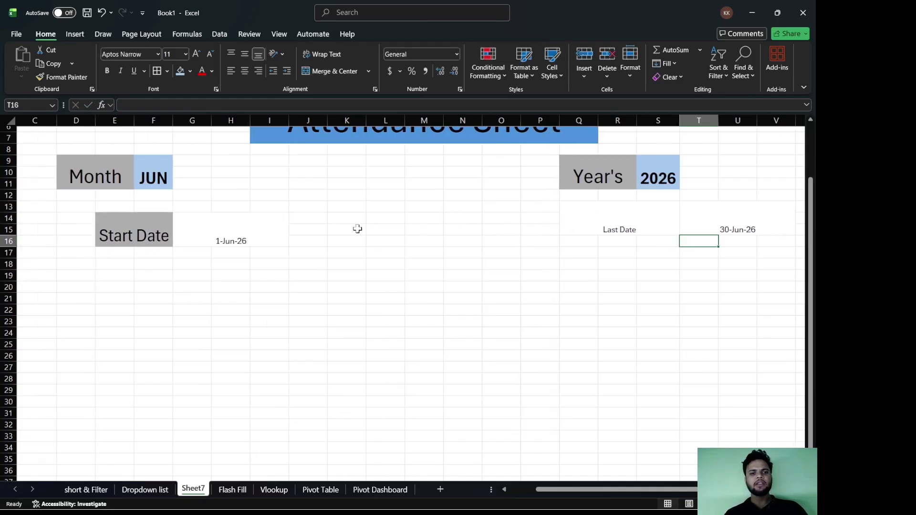
{"action": "left_click", "coordinate": [118, 237]}
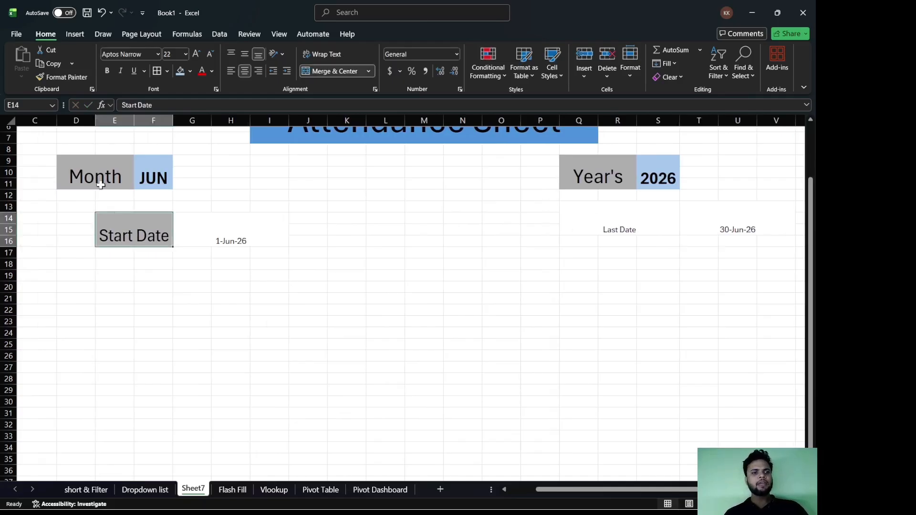
{"action": "left_click", "coordinate": [50, 78]}
{"action": "left_click", "coordinate": [594, 222]}
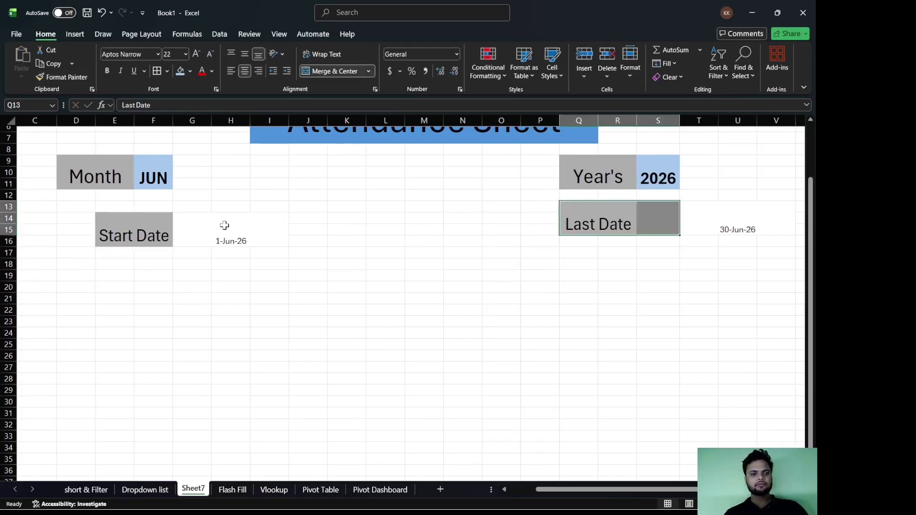
Give the start date in G14 a light blue fill, font size 22 and bold text
{"action": "left_click", "coordinate": [153, 177]}
{"action": "left_click", "coordinate": [198, 236]}
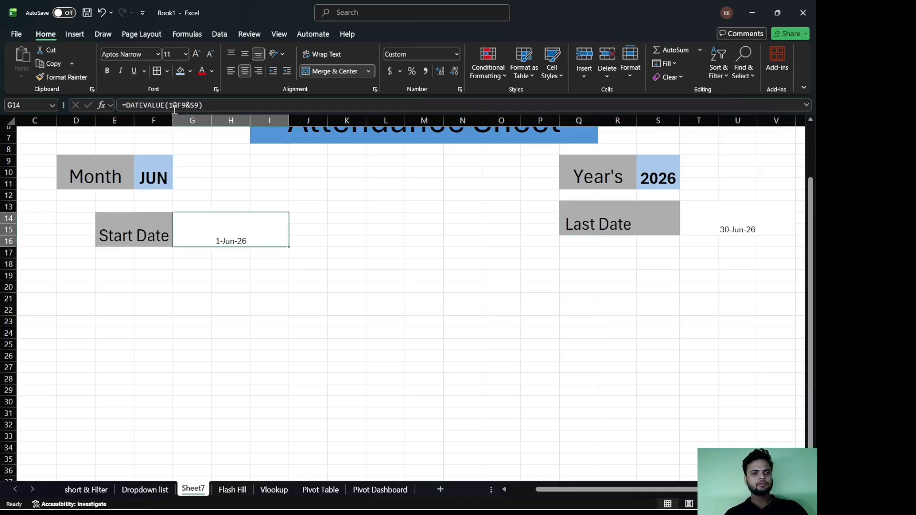
{"action": "left_click", "coordinate": [181, 74]}
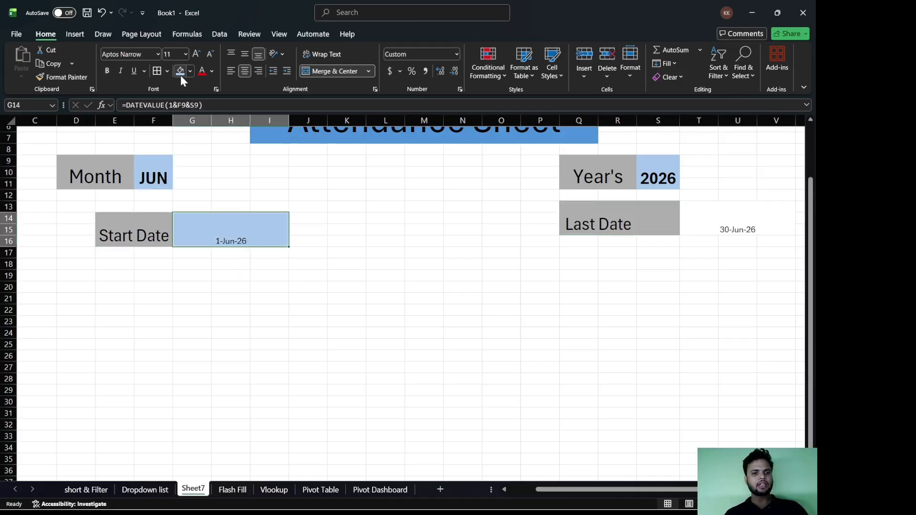
{"action": "left_click", "coordinate": [195, 53]}
{"action": "left_click", "coordinate": [196, 54]}
{"action": "left_click", "coordinate": [196, 54]}
{"action": "left_click", "coordinate": [196, 54]}
{"action": "left_click", "coordinate": [195, 54]}
{"action": "left_click", "coordinate": [195, 53]}
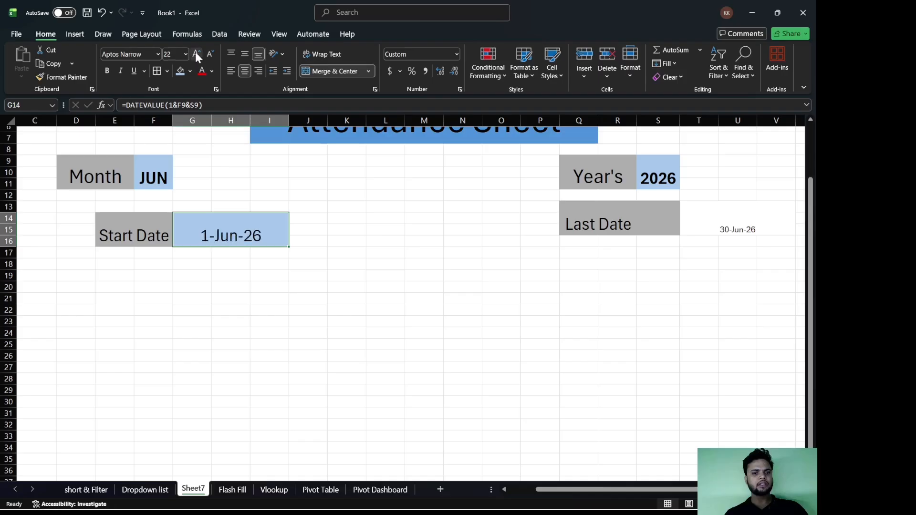
{"action": "left_click", "coordinate": [106, 70]}
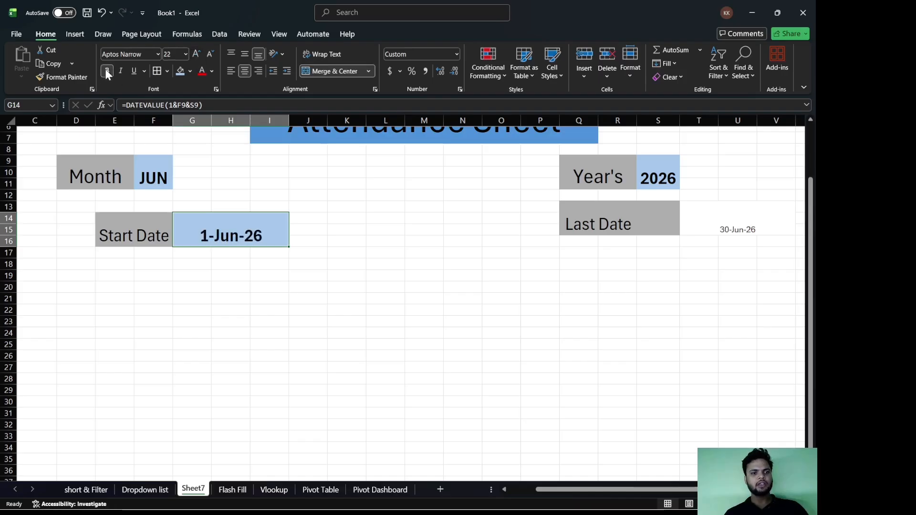
Copy the start date's formatting to the last date in T13, and merge and center the Last Date label across Q13:S15
{"action": "left_click", "coordinate": [61, 77]}
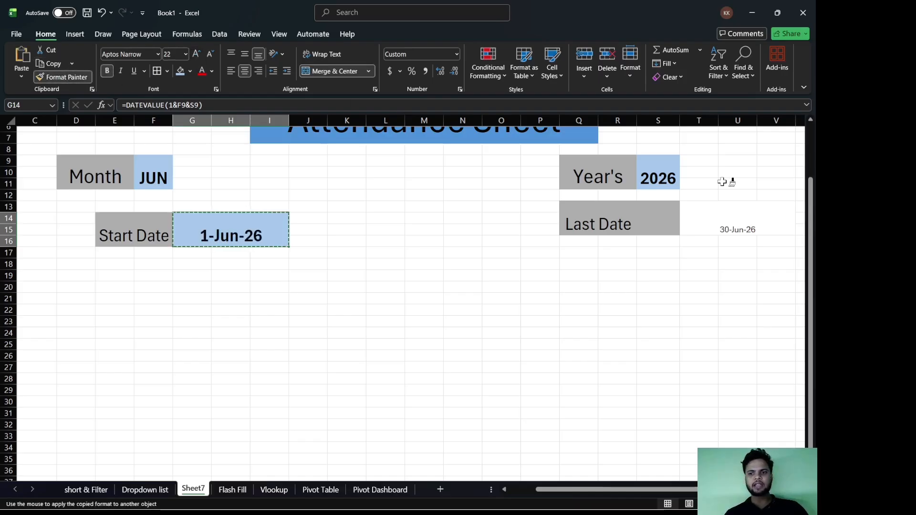
{"action": "left_click", "coordinate": [725, 224]}
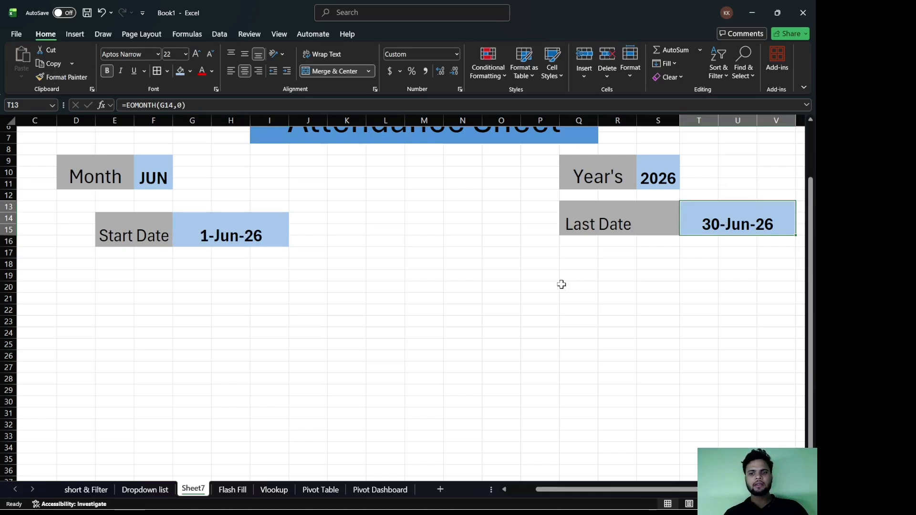
{"action": "left_click", "coordinate": [597, 251]}
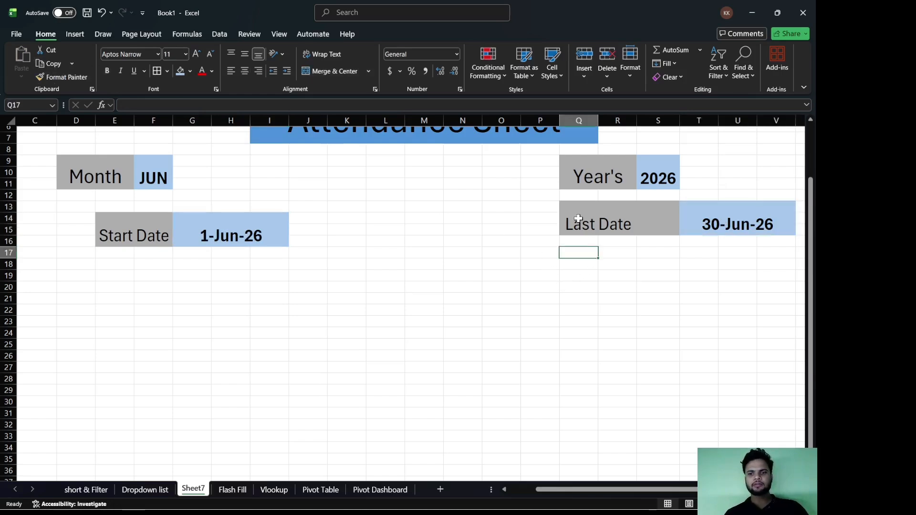
{"action": "left_click_drag", "start_coordinate": [579, 218], "coordinate": [641, 224]}
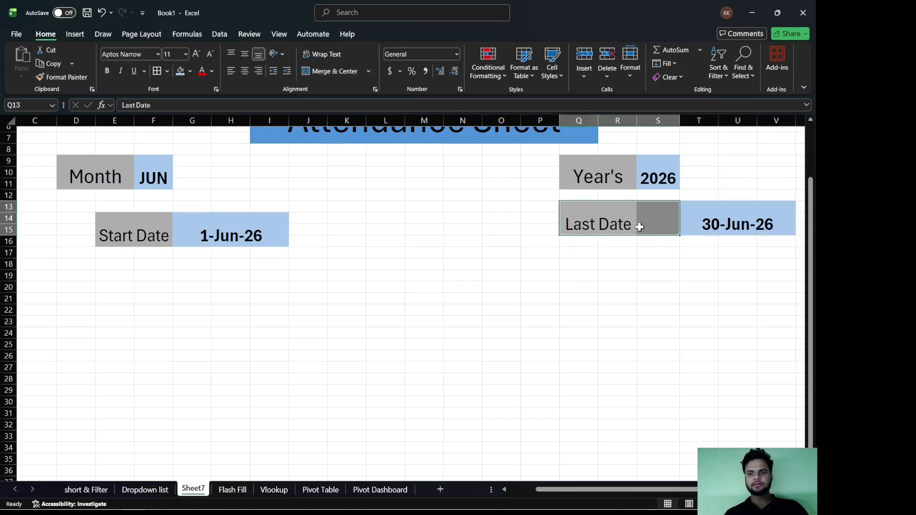
{"action": "left_click", "coordinate": [343, 71]}
Test the calculated dates by switching the month in F9 to JUL and finally to AUG
{"action": "scroll", "coordinate": [530, 309], "scroll_direction": "down", "scroll_amount": 1}
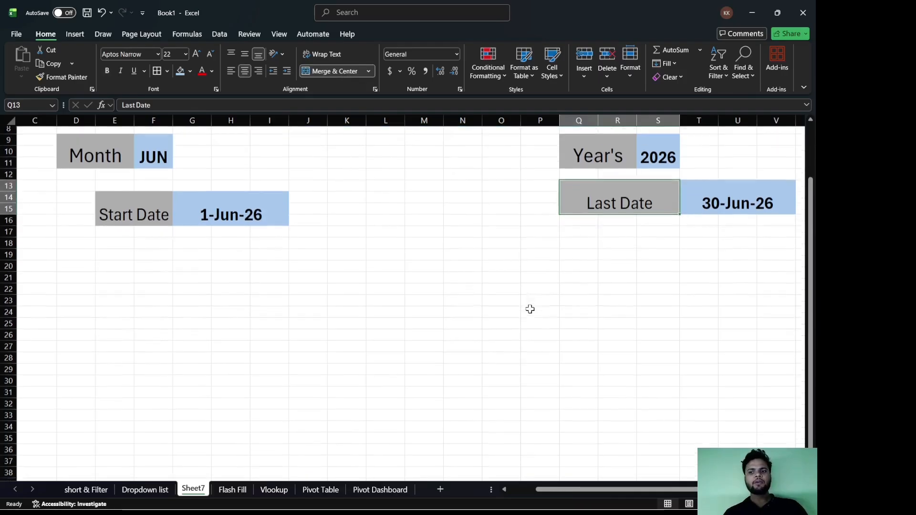
{"action": "scroll", "coordinate": [530, 309], "scroll_direction": "up", "scroll_amount": 3}
{"action": "scroll", "coordinate": [530, 309], "scroll_direction": "down", "scroll_amount": 1}
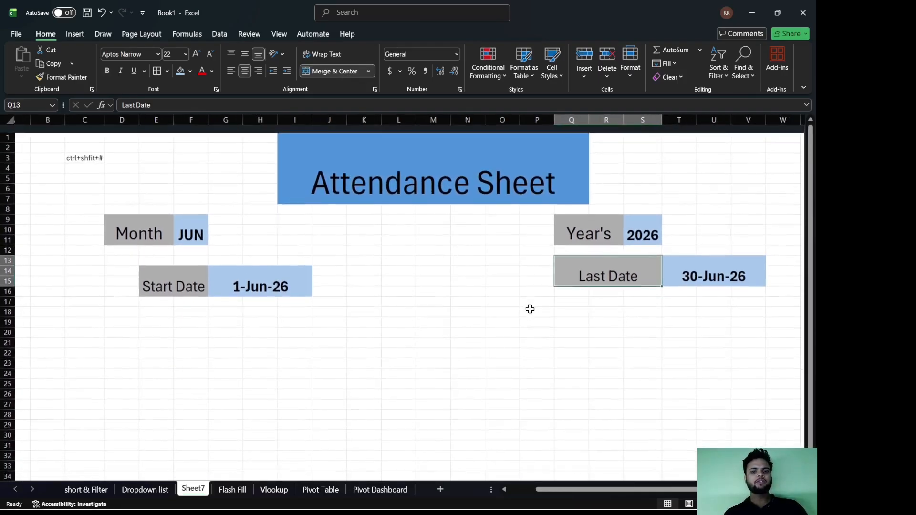
{"action": "left_click", "coordinate": [202, 223]}
{"action": "left_click", "coordinate": [213, 211]}
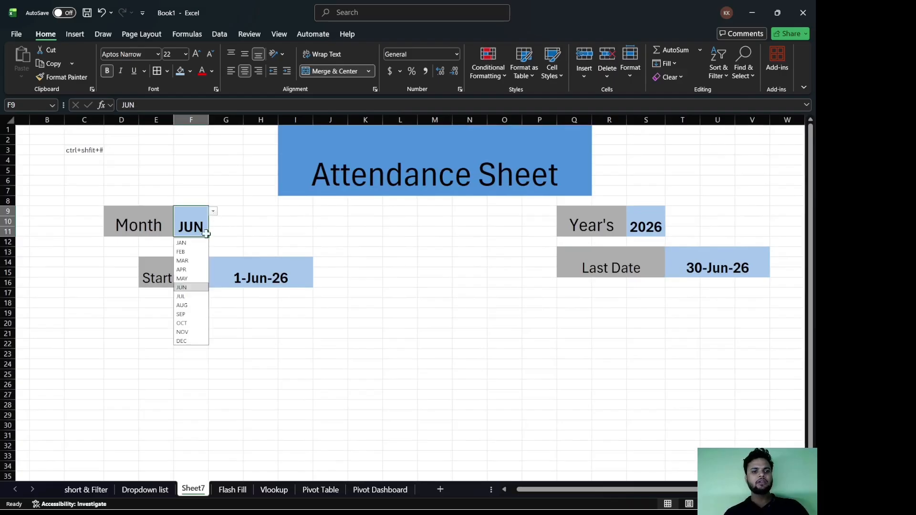
{"action": "left_click", "coordinate": [187, 296]}
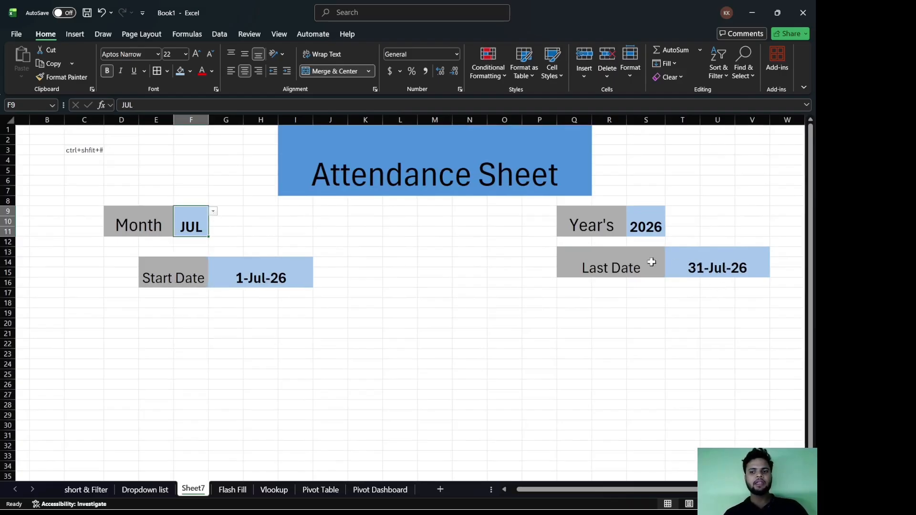
{"action": "left_click", "coordinate": [213, 212]}
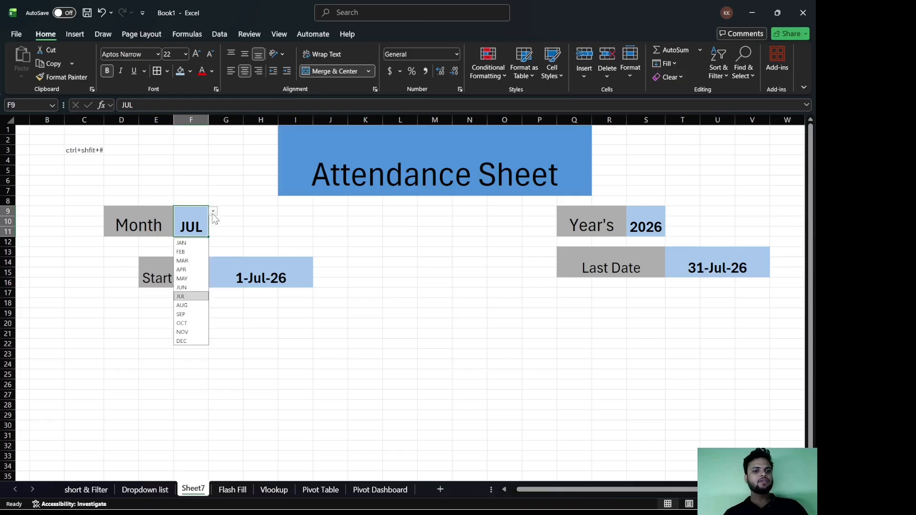
{"action": "left_click", "coordinate": [188, 306]}
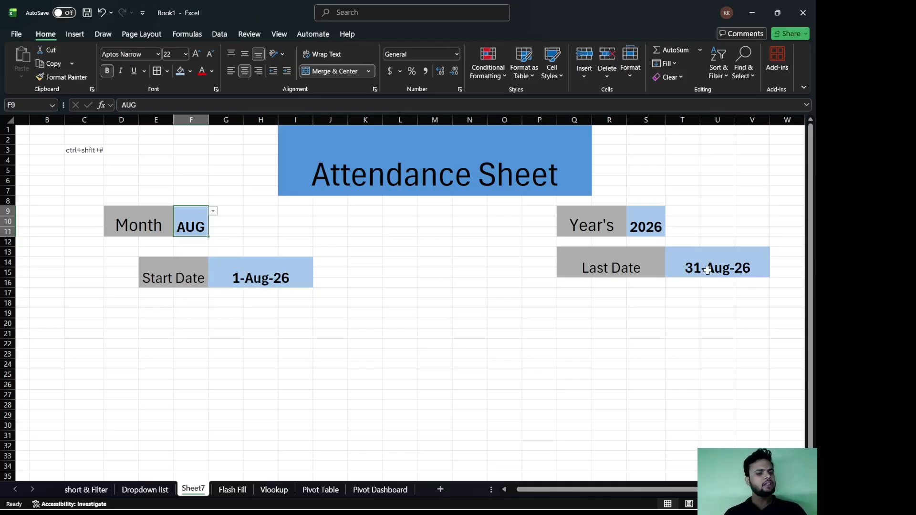
Enter the row labels Date in F21 and Day in F20
{"action": "scroll", "coordinate": [387, 297], "scroll_direction": "down", "scroll_amount": 1}
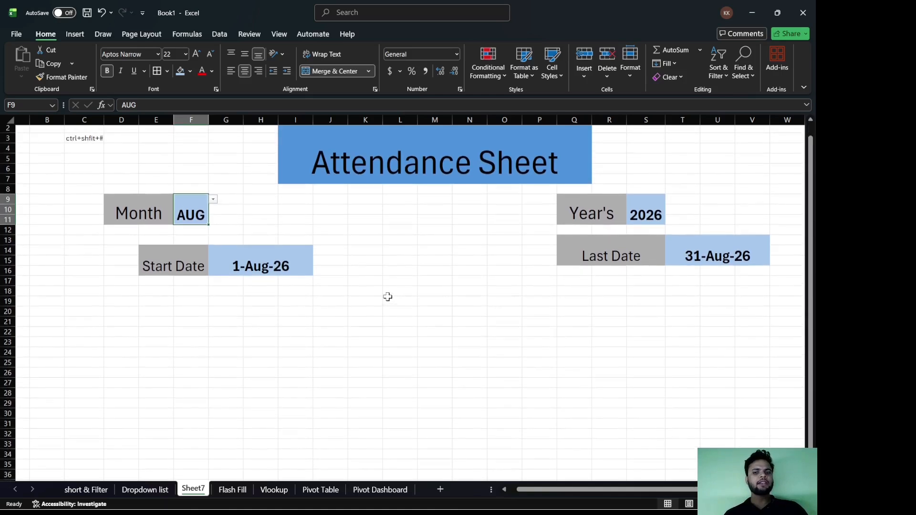
{"action": "left_click", "coordinate": [188, 331]}
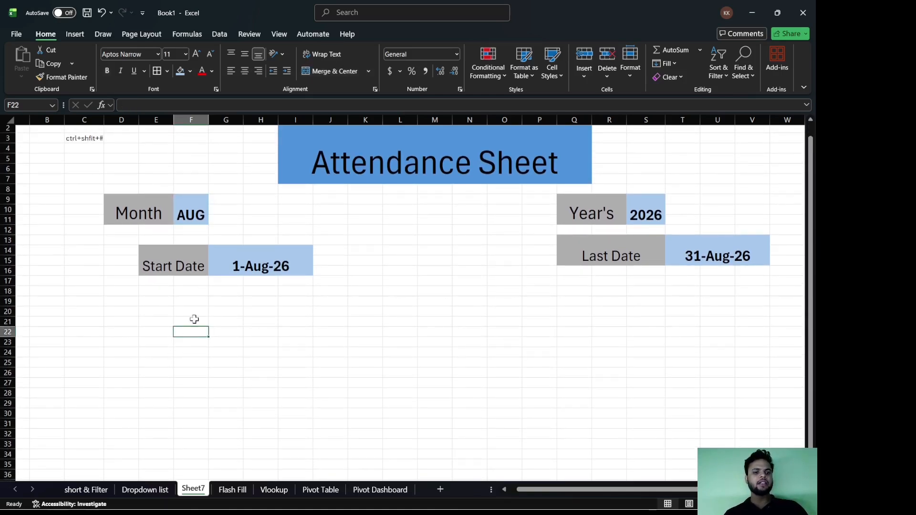
{"action": "left_click", "coordinate": [196, 323]}
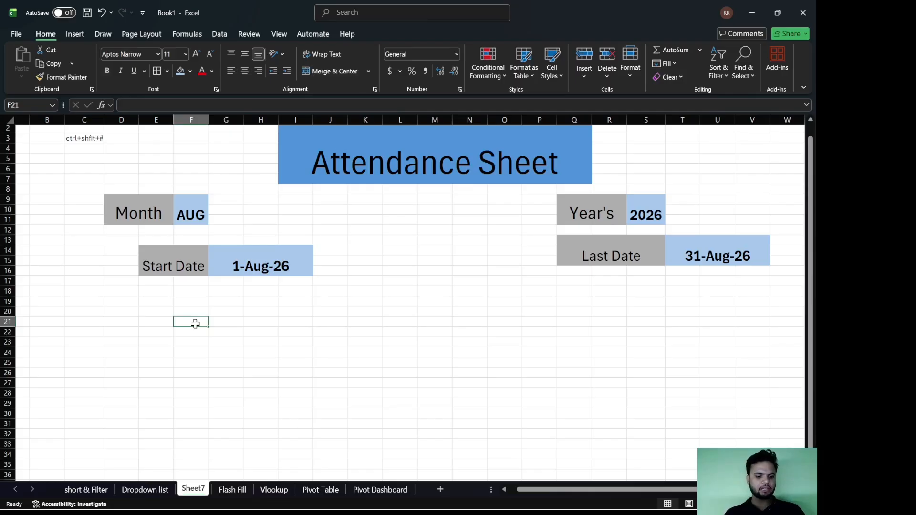
{"action": "type", "text": "Date"}
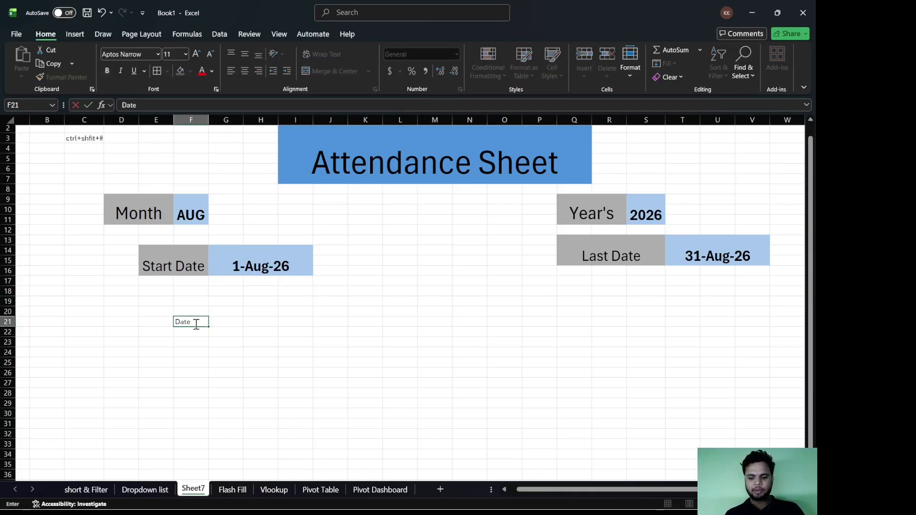
{"action": "key", "text": "Up"}
{"action": "type", "text": "Day"}
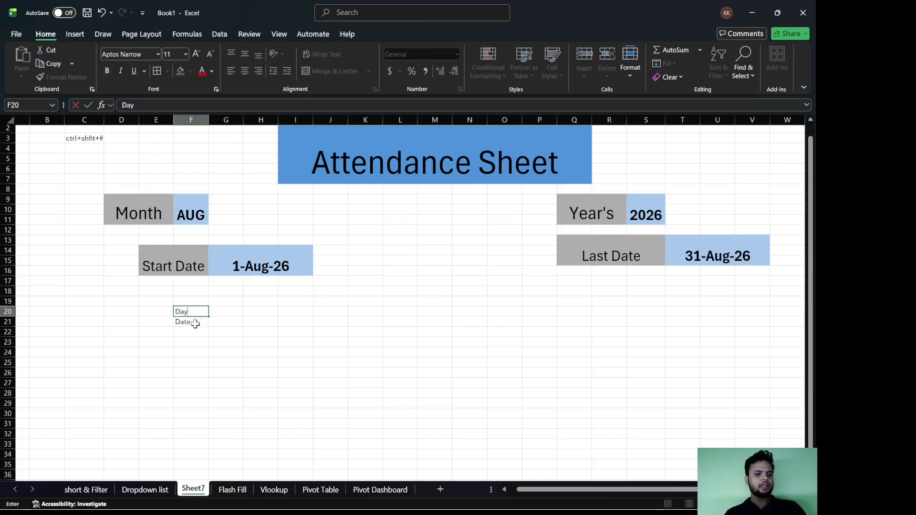
{"action": "key", "text": "Return"}
Link the first date cell G21 to the start date with the formula =G14
{"action": "left_click", "coordinate": [219, 321]}
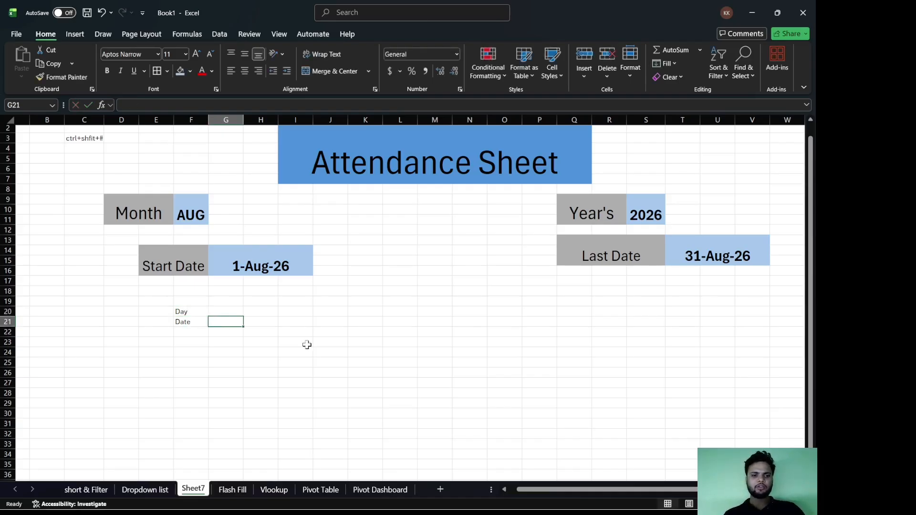
{"action": "type", "text": "="}
{"action": "left_click", "coordinate": [271, 265]}
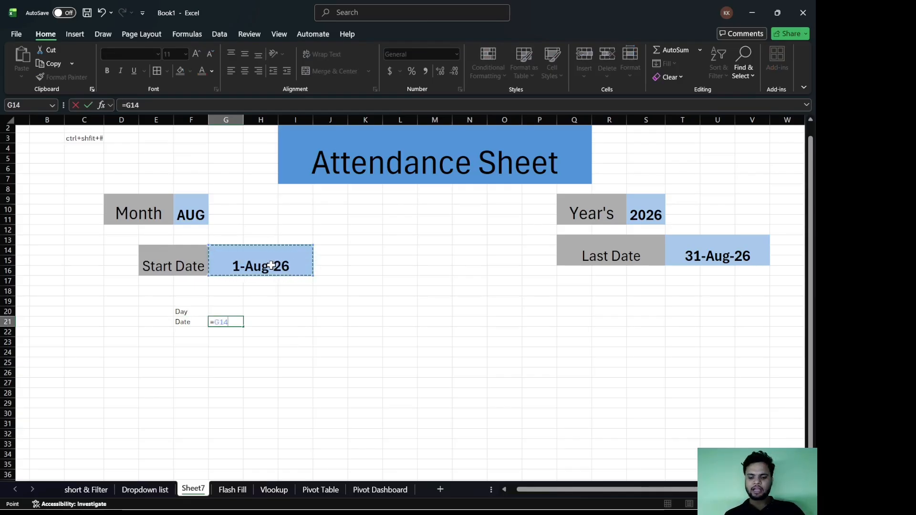
{"action": "key", "text": "Return"}
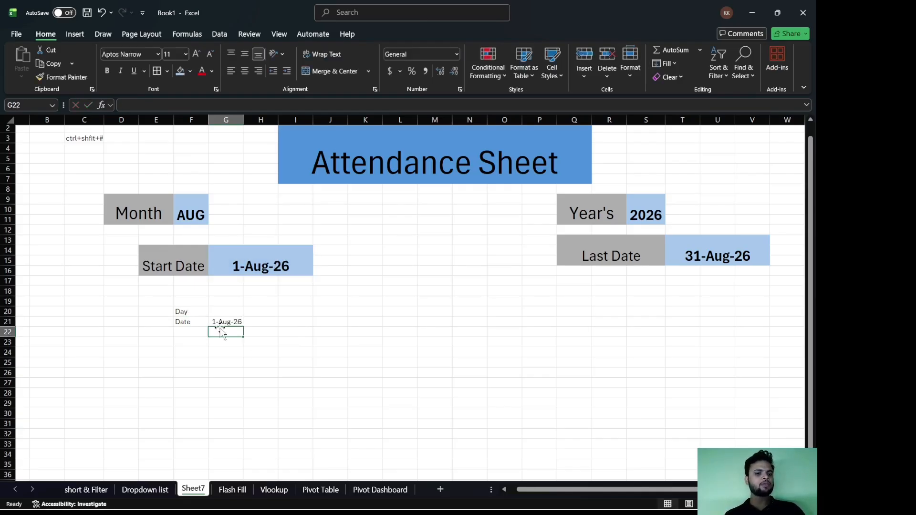
{"action": "left_click", "coordinate": [221, 321]}
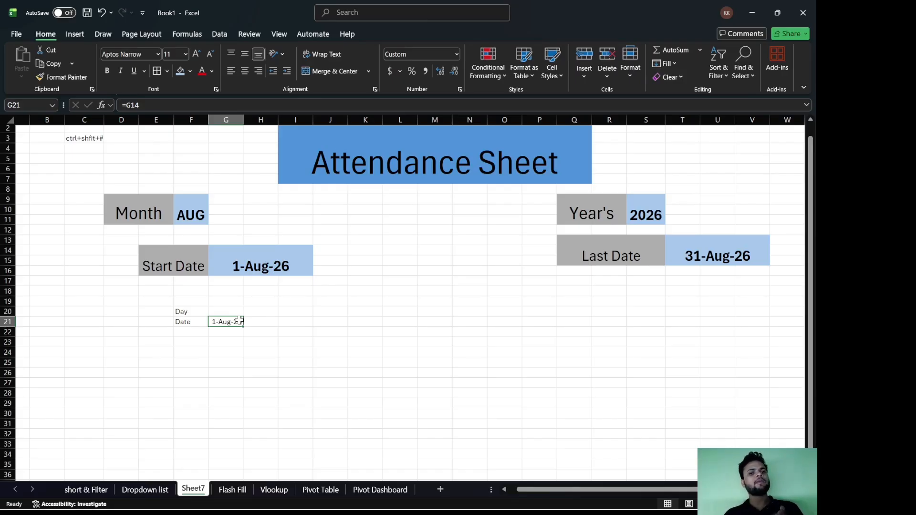
Enter the note "ctrl+1" in cell D4
{"action": "scroll", "coordinate": [162, 155], "scroll_direction": "up", "scroll_amount": 8}
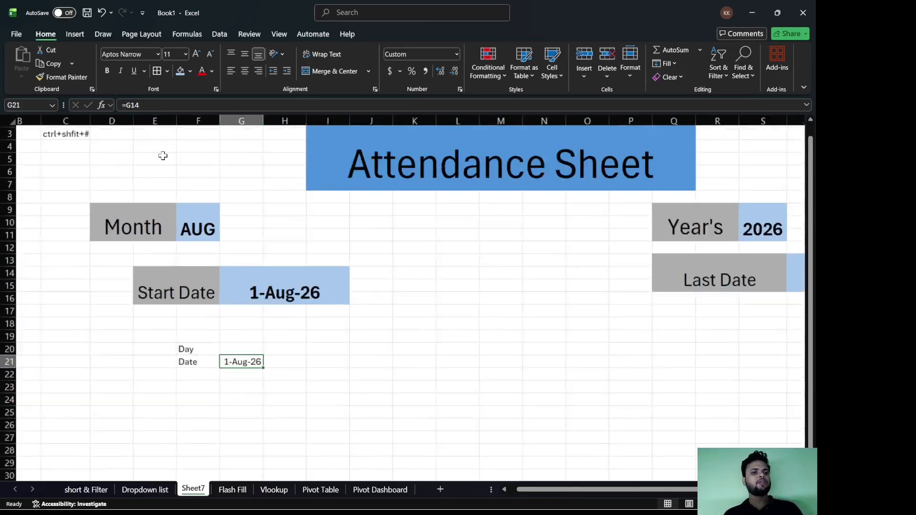
{"action": "left_click", "coordinate": [170, 176]}
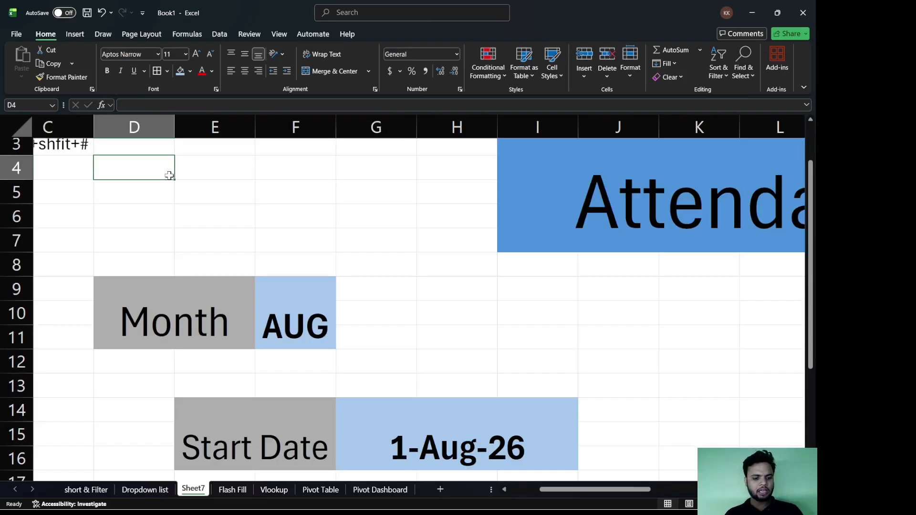
{"action": "type", "text": "ctrl+1"}
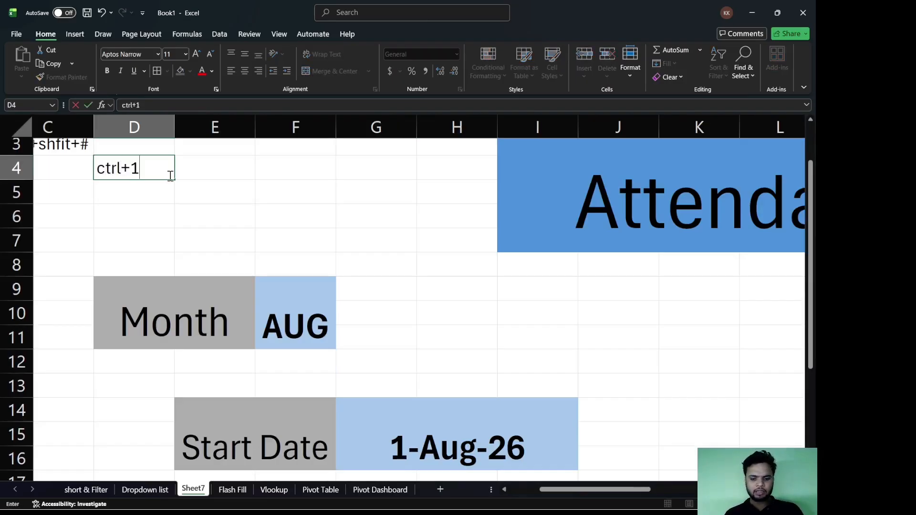
{"action": "key", "text": "Return"}
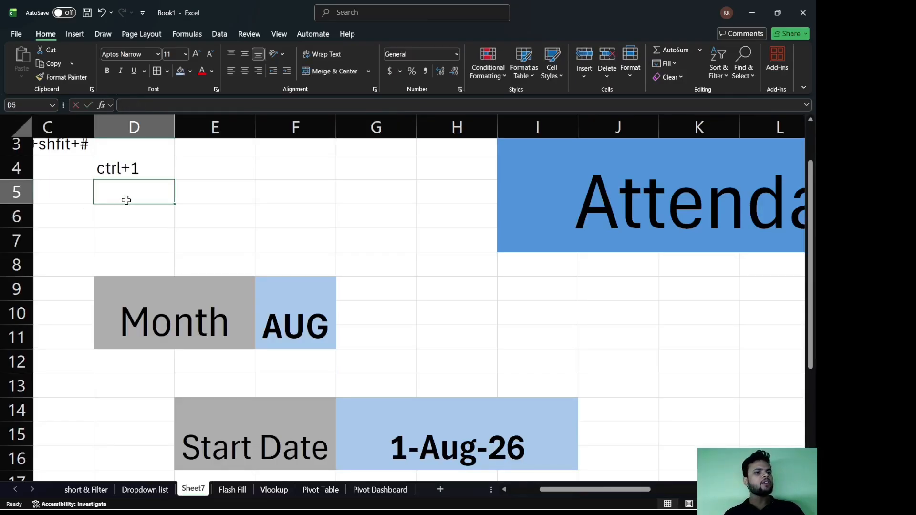
Apply the custom number format dd to the first date in G21 so only the day number is displayed
{"action": "scroll", "coordinate": [126, 200], "scroll_direction": "down", "scroll_amount": 4, "text": "ctrl"}
{"action": "scroll", "coordinate": [126, 200], "scroll_direction": "down", "scroll_amount": 1}
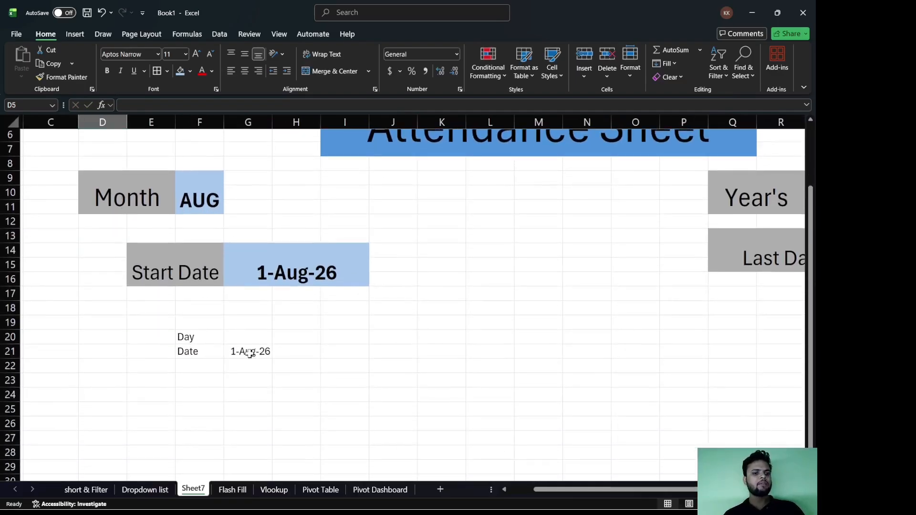
{"action": "left_click", "coordinate": [249, 353]}
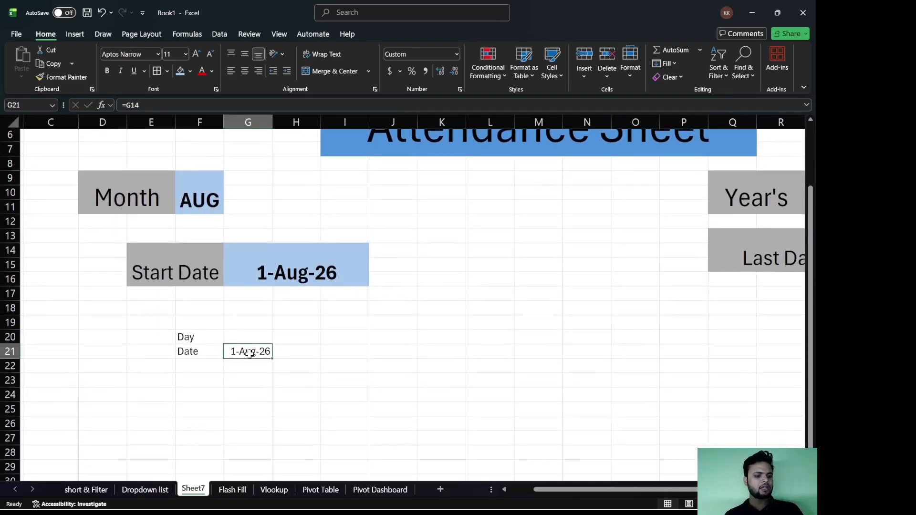
{"action": "key", "text": "ctrl+1"}
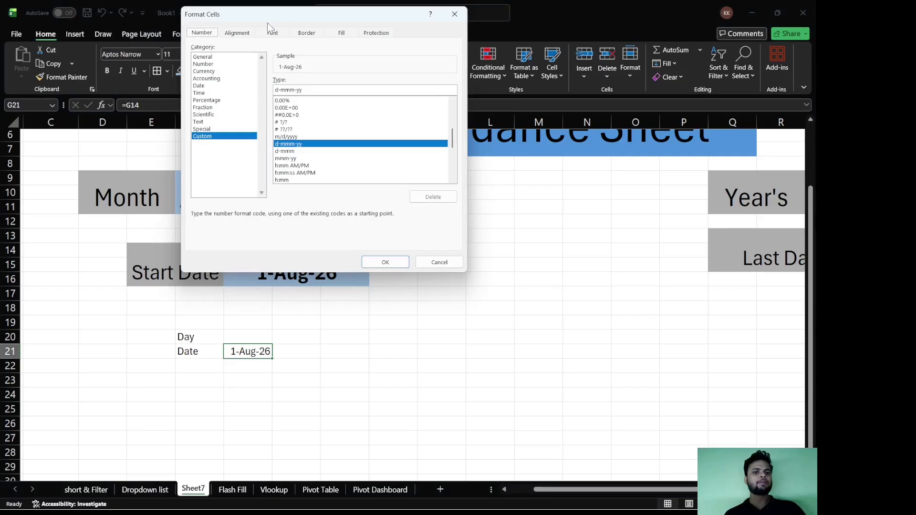
{"action": "left_click_drag", "start_coordinate": [295, 12], "coordinate": [416, 54]}
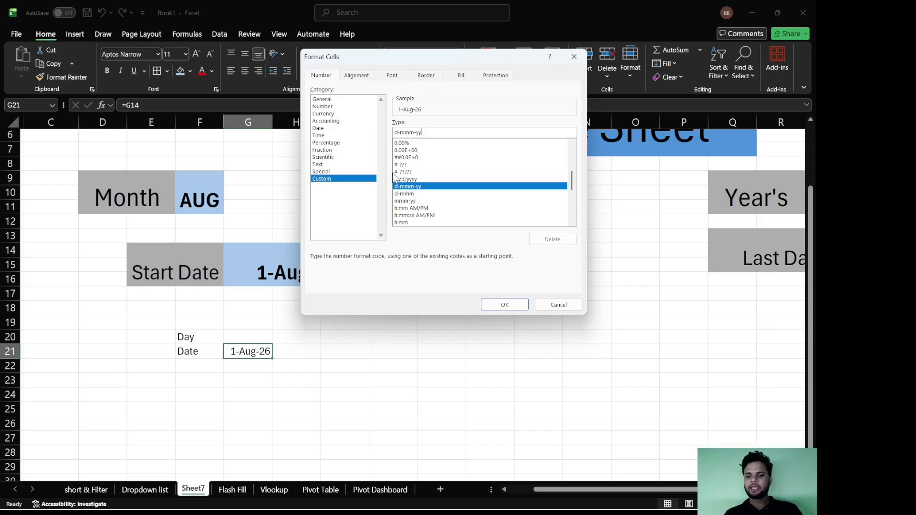
{"action": "key", "text": "BackSpace"}
{"action": "key", "text": "BackSpace"}
{"action": "key", "text": "BackSpace"}
{"action": "key", "text": "BackSpace"}
{"action": "key", "text": "BackSpace"}
{"action": "key", "text": "BackSpace"}
{"action": "key", "text": "BackSpace"}
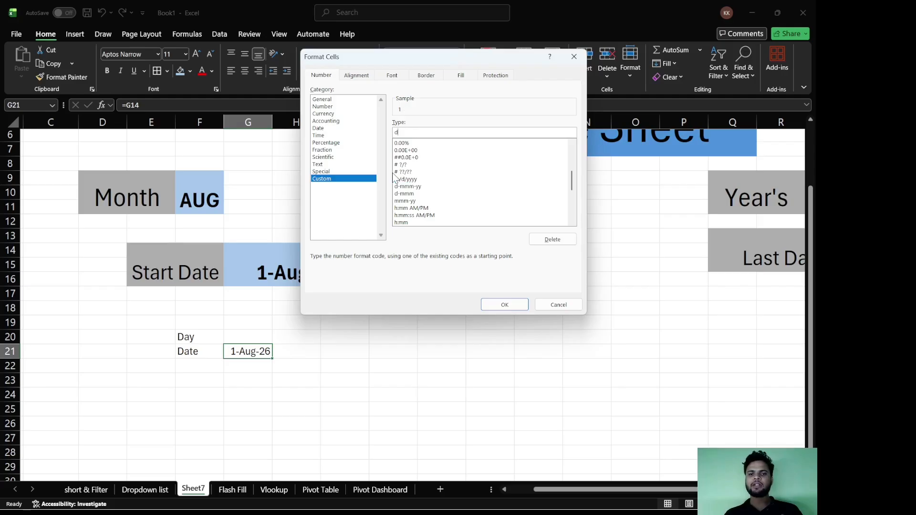
{"action": "type", "text": "d"}
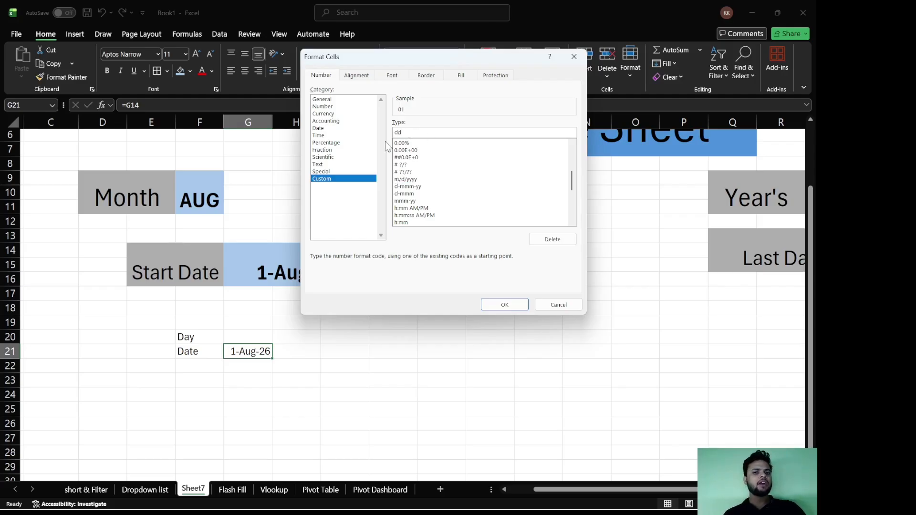
{"action": "left_click", "coordinate": [504, 305]}
{"action": "left_click", "coordinate": [298, 352]}
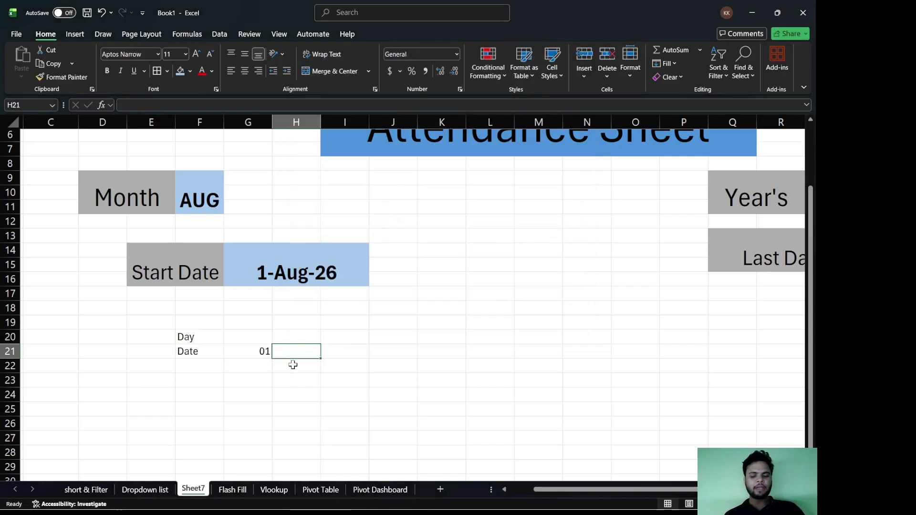
{"action": "type", "text": "2"}
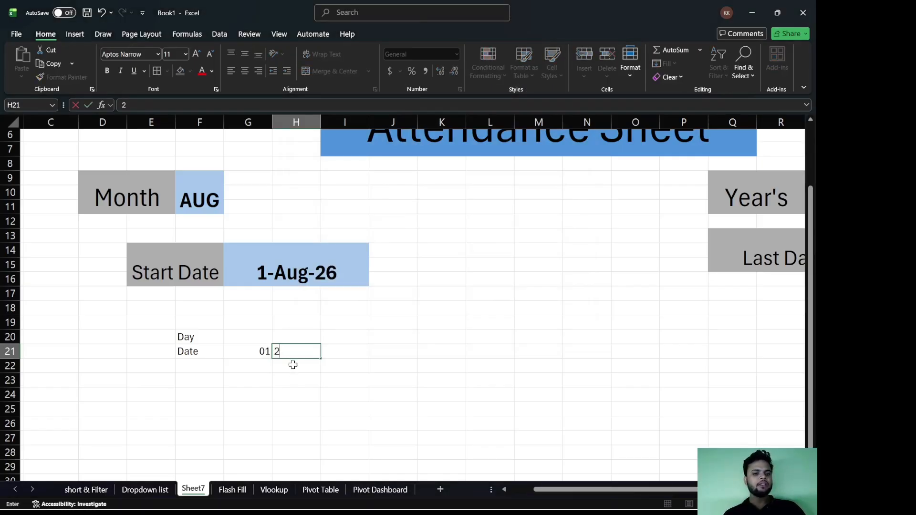
{"action": "left_click", "coordinate": [346, 361]}
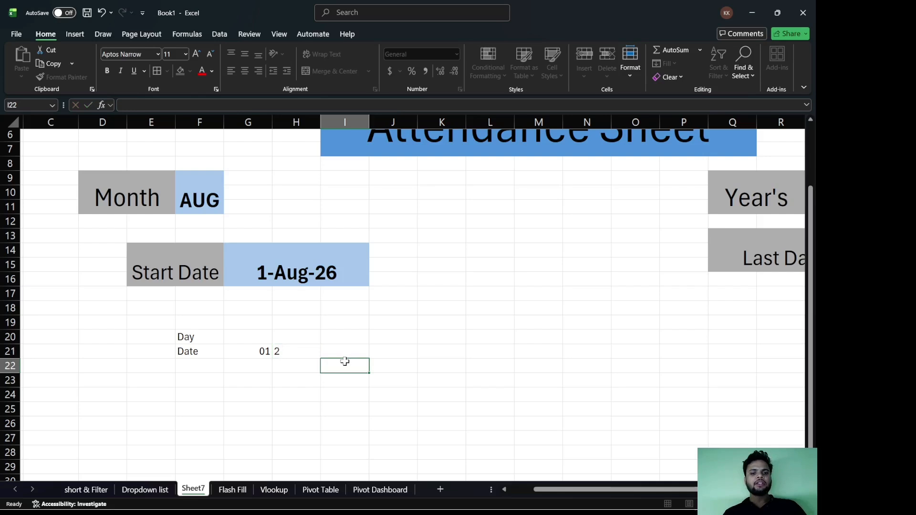
{"action": "left_click", "coordinate": [303, 351]}
{"action": "key", "text": "Delete"}
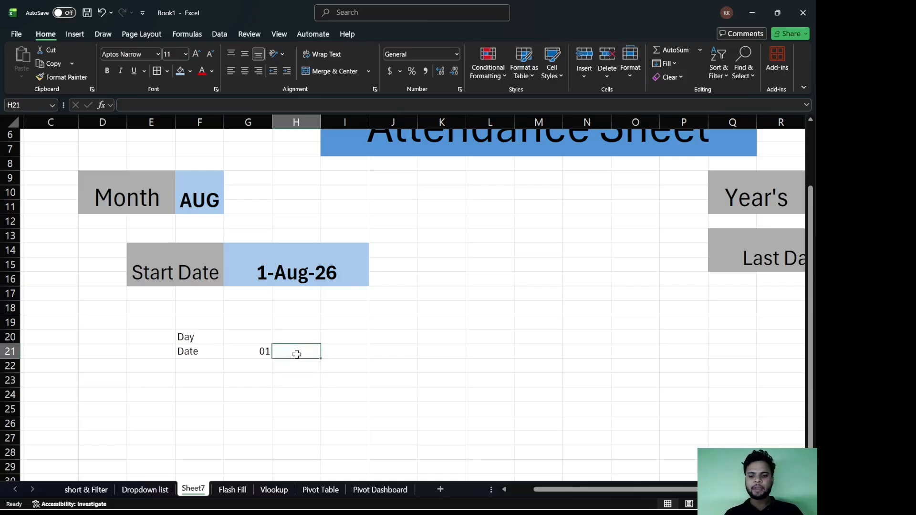
Enter the next-day formula =IF(G21<$T$13,G21+1) in H21, with an absolute reference to the last date
{"action": "type", "text": "=IF("}
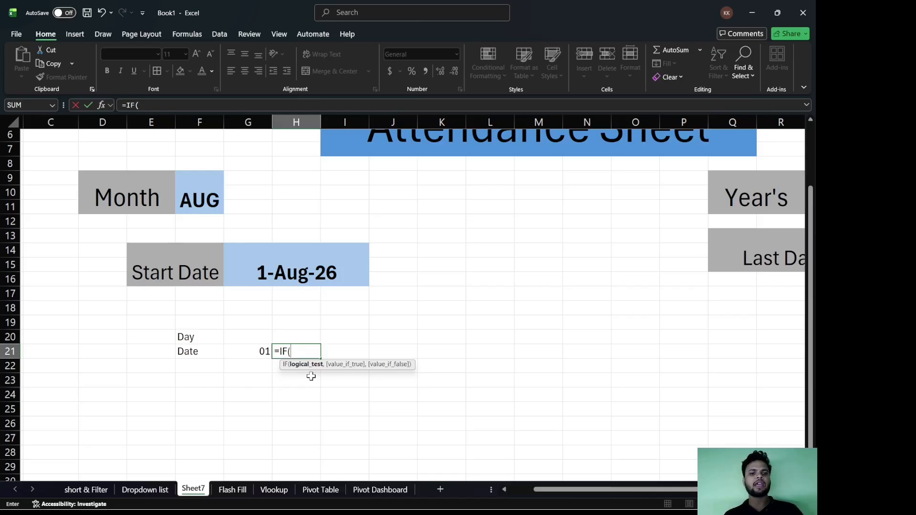
{"action": "left_click", "coordinate": [256, 353]}
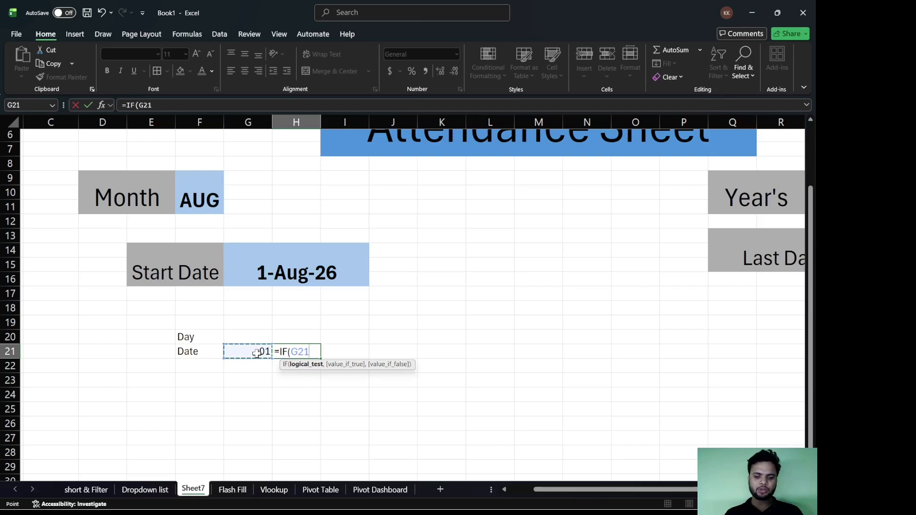
{"action": "type", "text": "<"}
{"action": "scroll", "coordinate": [256, 353], "scroll_direction": "right", "scroll_amount": 6}
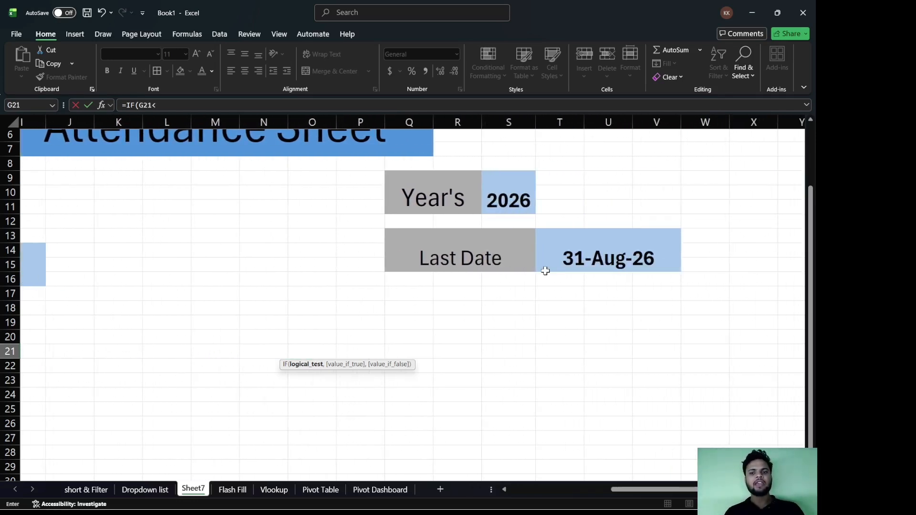
{"action": "left_click", "coordinate": [582, 260]}
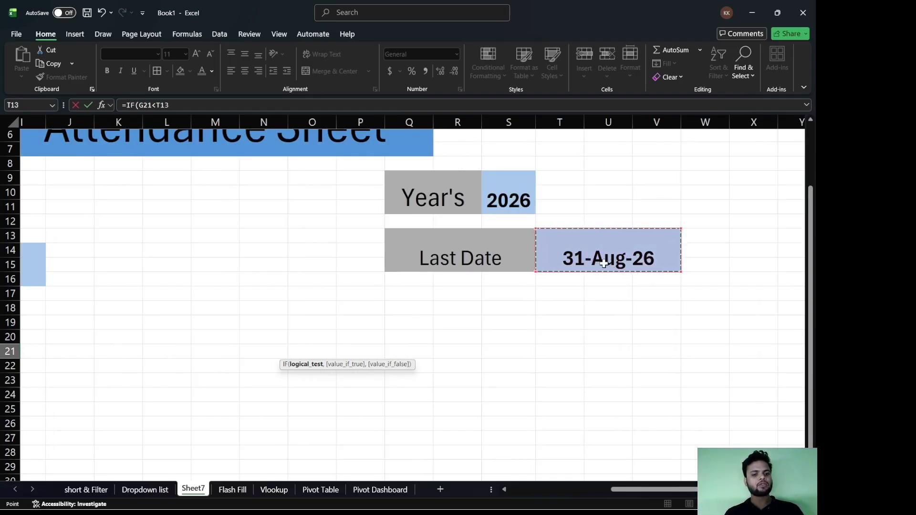
{"action": "scroll", "coordinate": [602, 267], "scroll_direction": "left", "scroll_amount": 5}
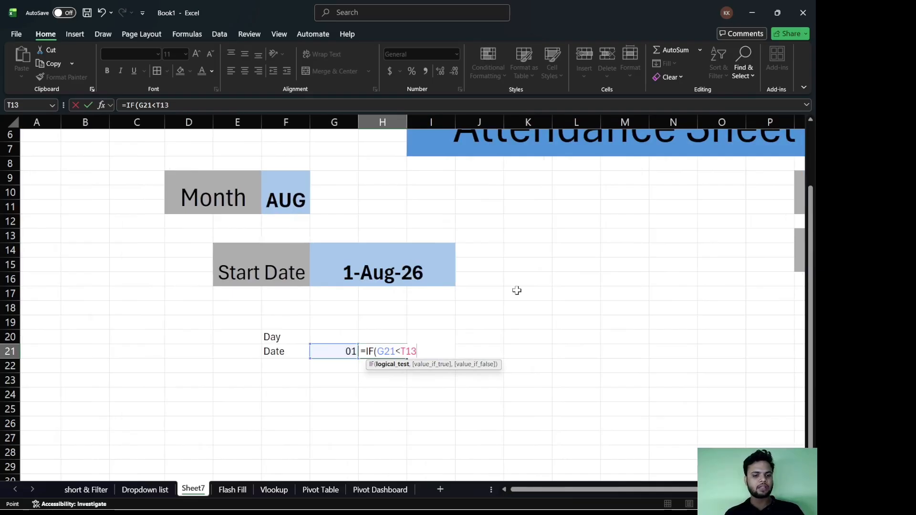
{"action": "key", "text": "F4"}
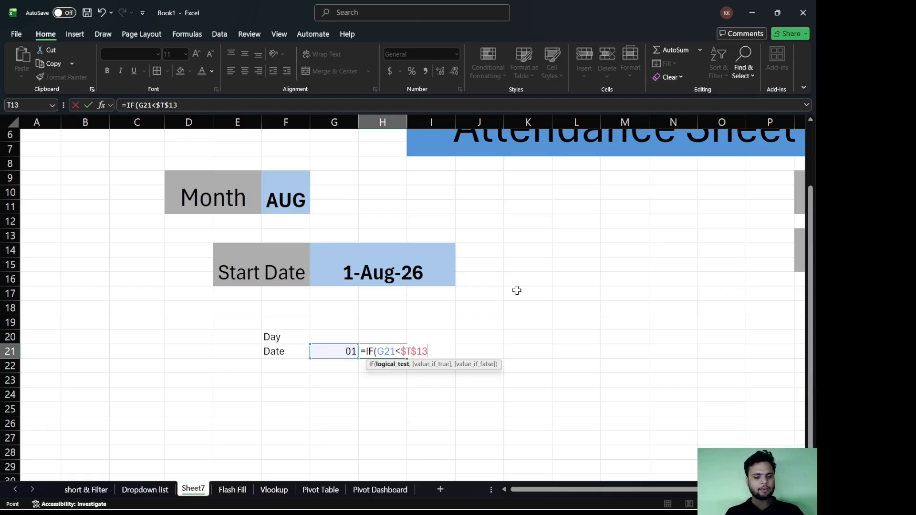
{"action": "type", "text": ","}
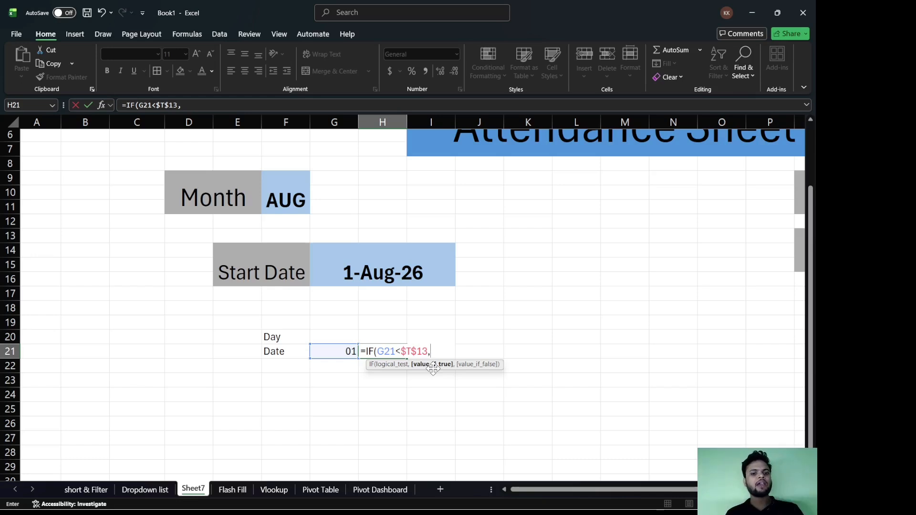
{"action": "left_click", "coordinate": [335, 351]}
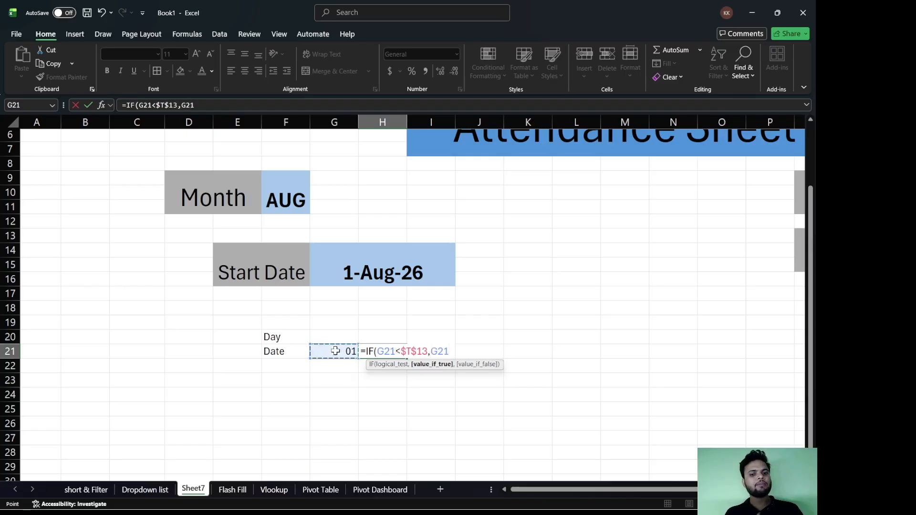
{"action": "type", "text": "+1"}
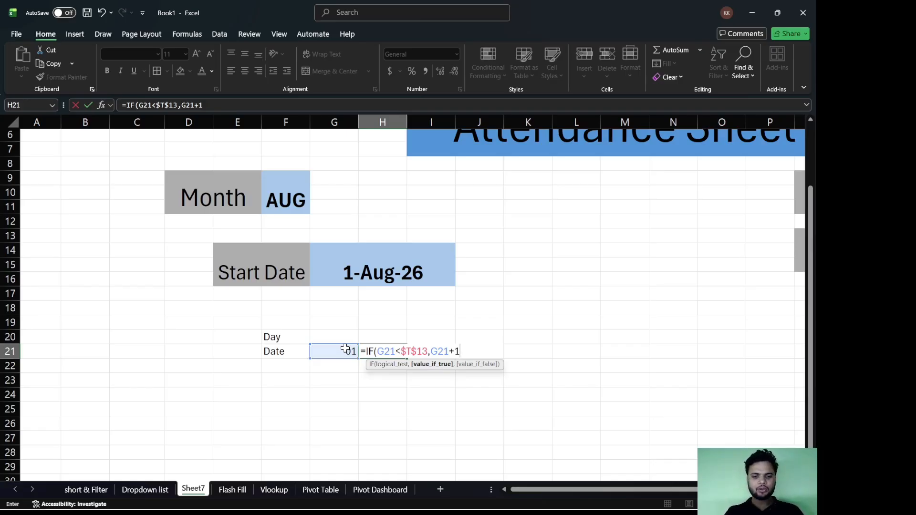
{"action": "type", "text": ")"}
{"action": "key", "text": "Return"}
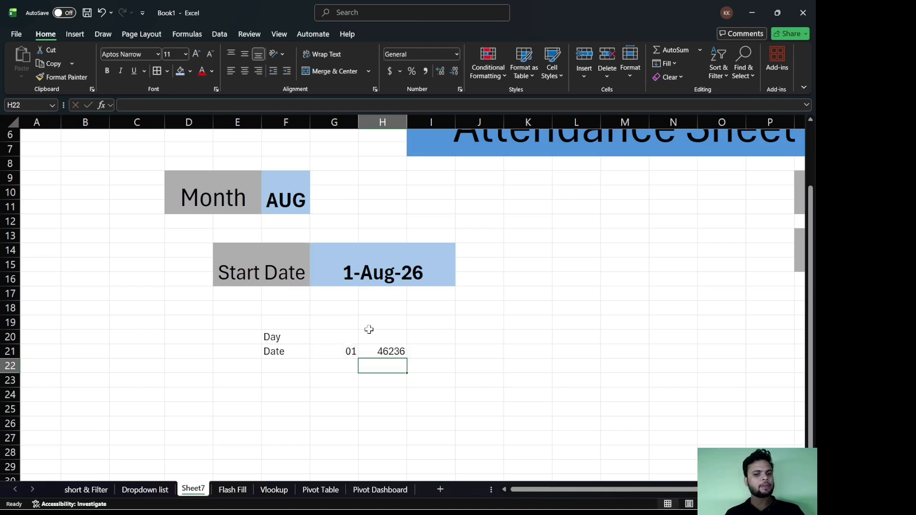
Apply the custom number format dd to the date in H21 so only its day number is displayed
{"action": "left_click", "coordinate": [388, 351]}
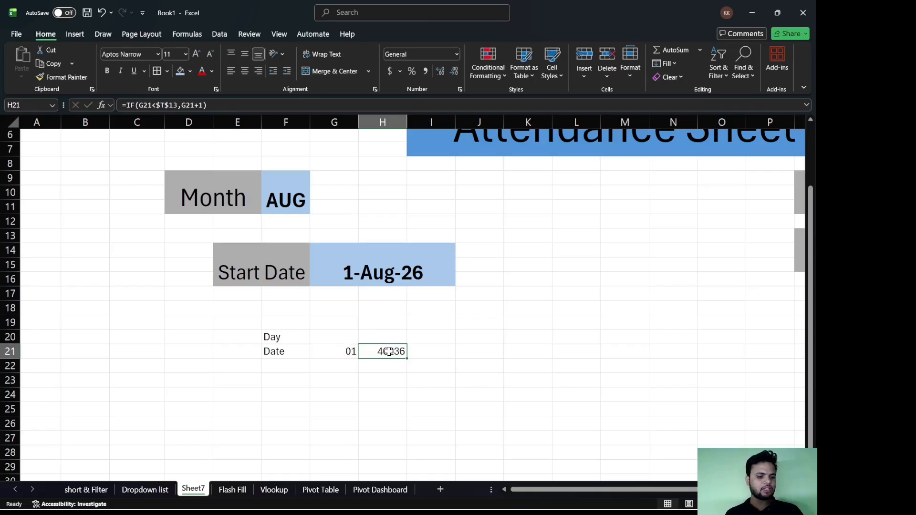
{"action": "key", "text": "ctrl+1"}
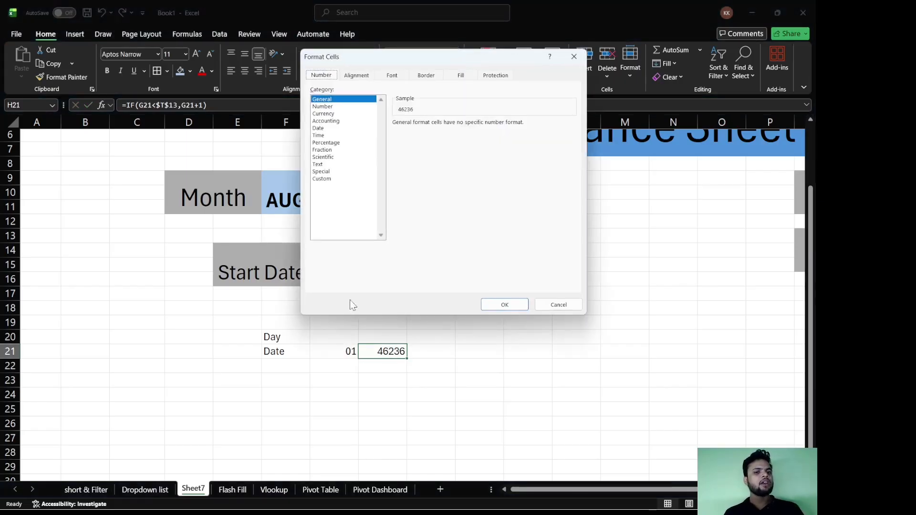
{"action": "left_click", "coordinate": [322, 179]}
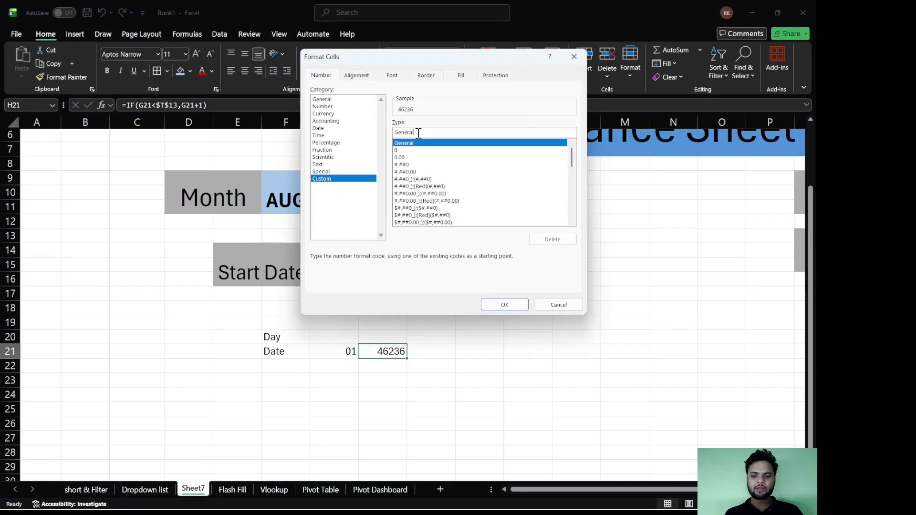
{"action": "key", "text": "BackSpace"}
{"action": "key", "text": "BackSpace"}
{"action": "key", "text": "BackSpace"}
{"action": "key", "text": "BackSpace"}
{"action": "key", "text": "BackSpace"}
{"action": "type", "text": "d"}
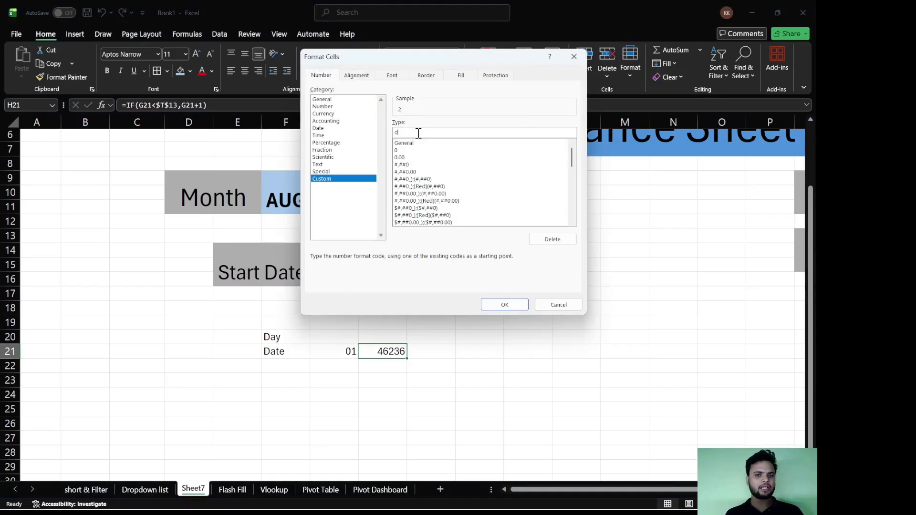
{"action": "type", "text": "d"}
{"action": "key", "text": "Return"}
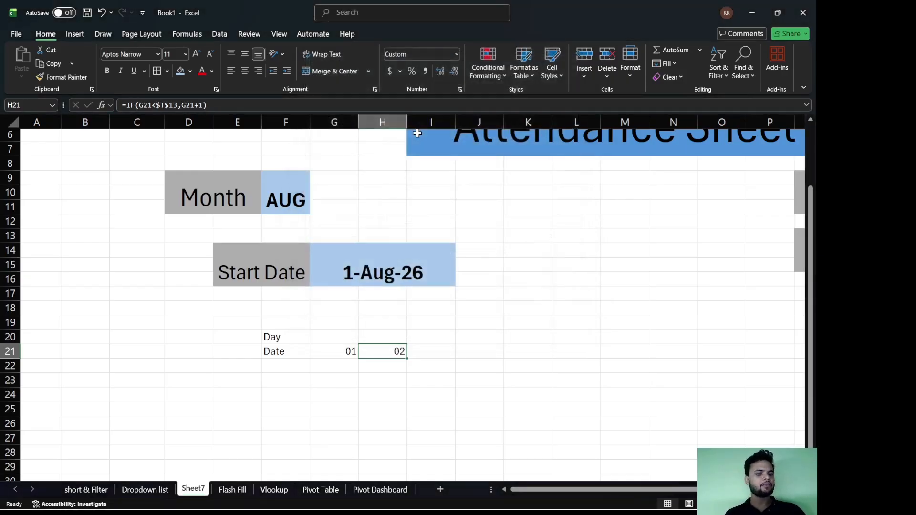
Fill the next-day formula from H21 across the Date row to AL21
{"action": "scroll", "coordinate": [408, 280], "scroll_direction": "right", "scroll_amount": 2}
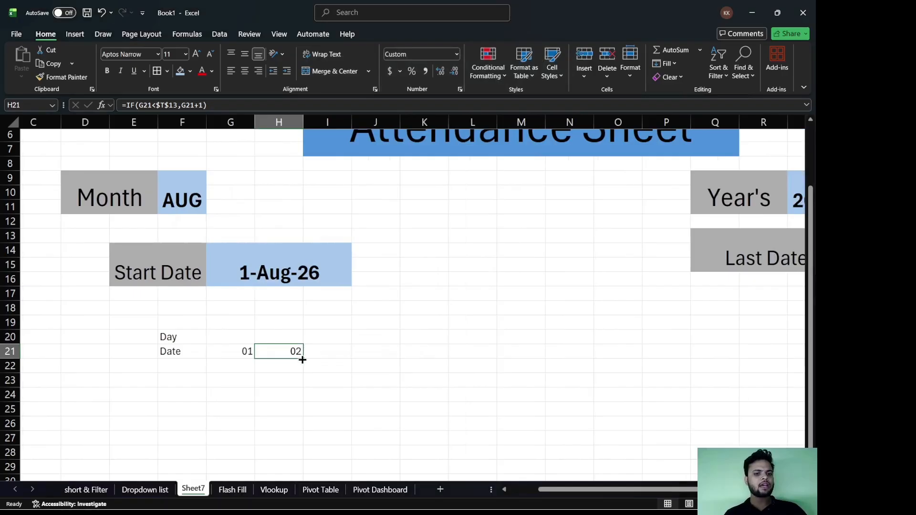
{"action": "left_click_drag", "start_coordinate": [303, 358], "coordinate": [744, 359]}
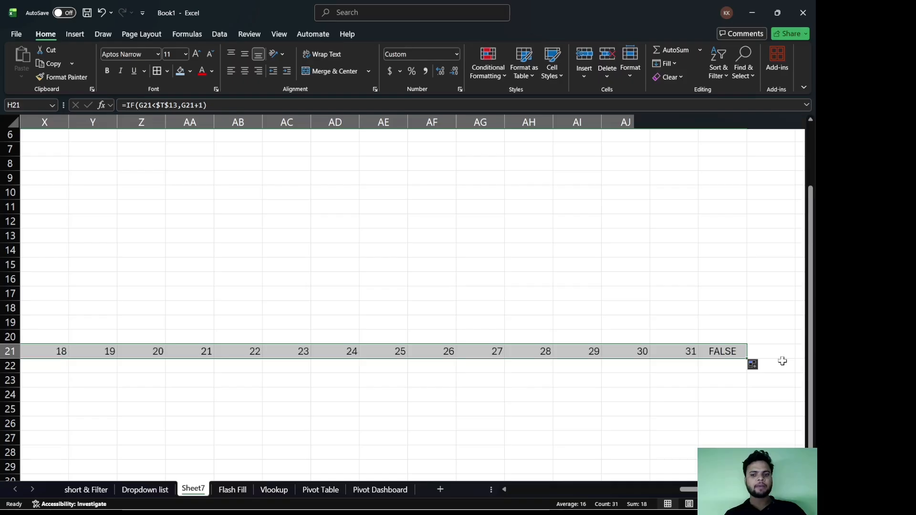
{"action": "scroll", "coordinate": [678, 373], "scroll_direction": "left", "scroll_amount": 1}
{"action": "scroll", "coordinate": [678, 373], "scroll_direction": "right", "scroll_amount": 1}
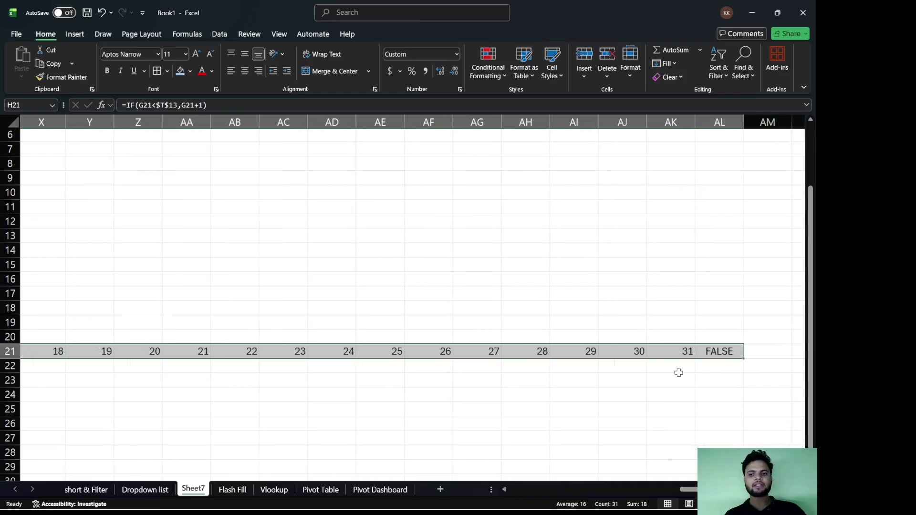
{"action": "scroll", "coordinate": [678, 373], "scroll_direction": "left", "scroll_amount": 1}
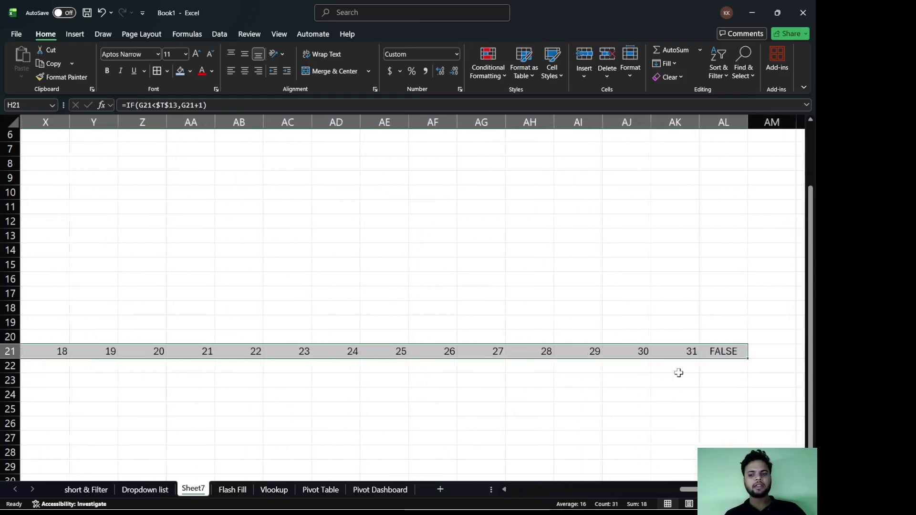
AutoFit the widths of columns H to AL to their day numbers
{"action": "key", "text": "alt+h"}
{"action": "key", "text": "o"}
{"action": "key", "text": "i"}
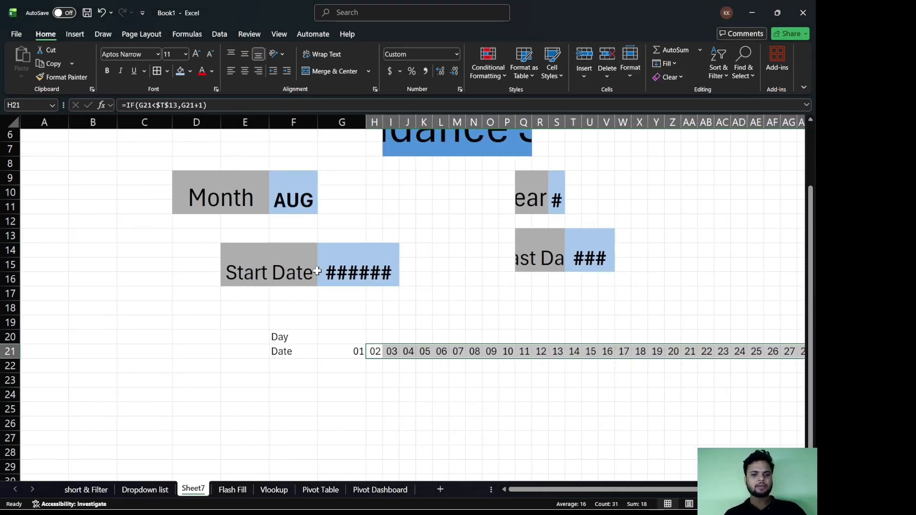
Reduce the start date's font size to 20 so the date fits its cell
{"action": "left_click_drag", "start_coordinate": [333, 272], "coordinate": [429, 266]}
{"action": "key", "text": "alt+h"}
{"action": "key", "text": "m"}
{"action": "key", "text": "c"}
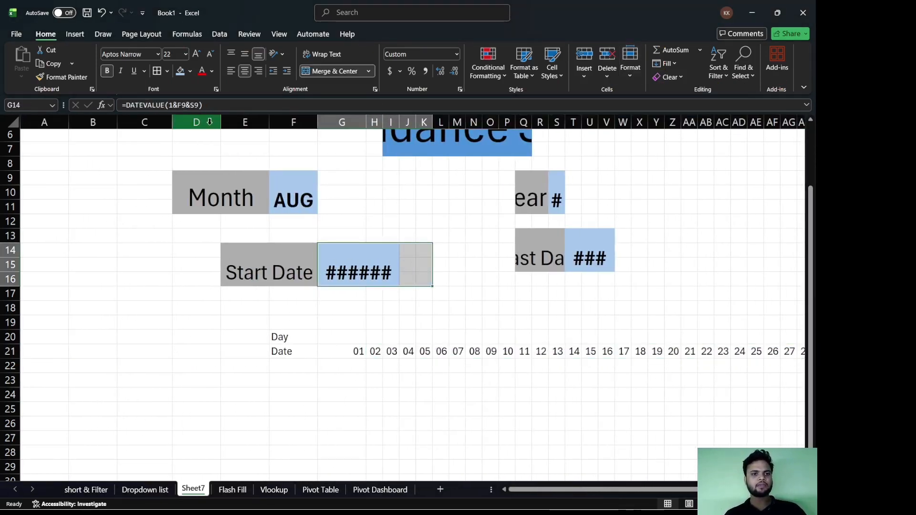
{"action": "left_click", "coordinate": [210, 55]}
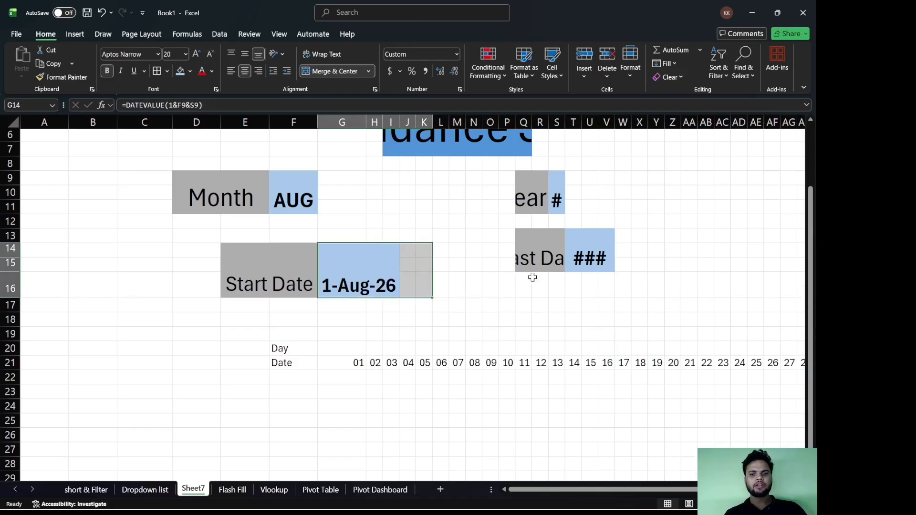
Merge and center the Last Date label across M13:S15 and its date value across T13:Y15
{"action": "left_click_drag", "start_coordinate": [553, 258], "coordinate": [455, 257]}
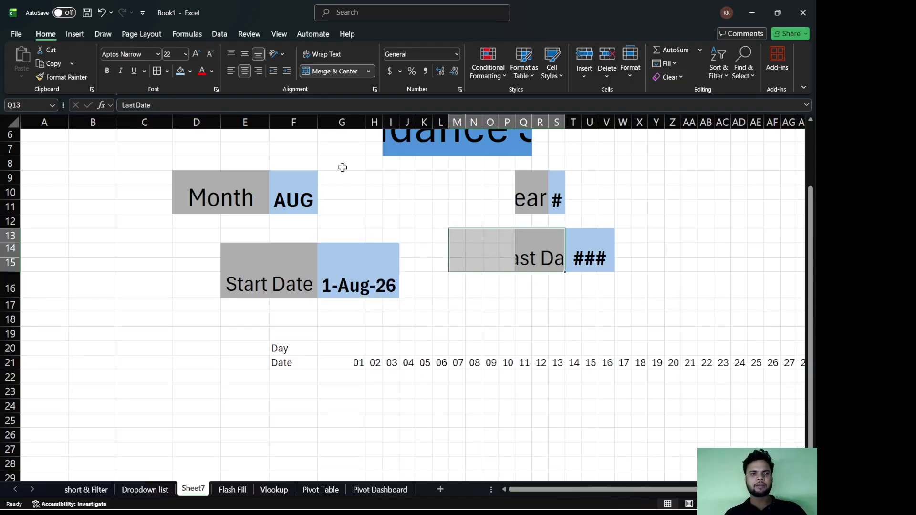
{"action": "left_click", "coordinate": [321, 75]}
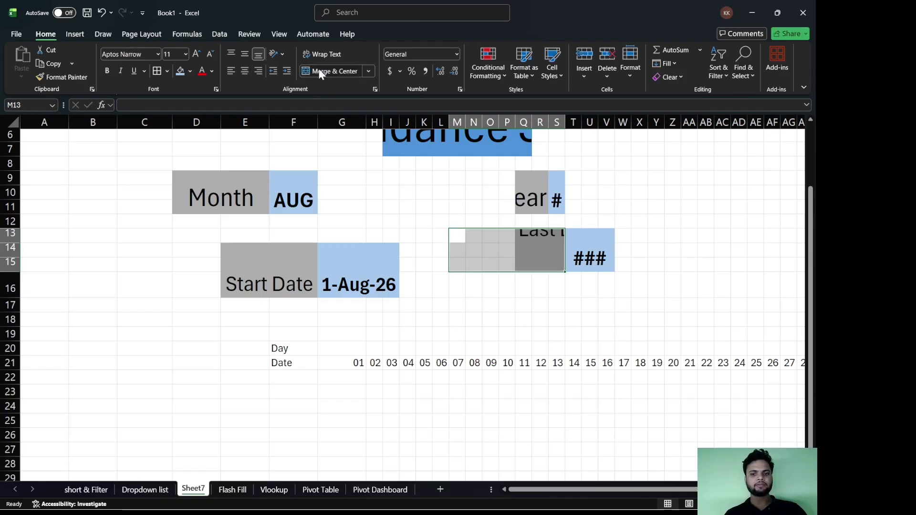
{"action": "left_click_drag", "start_coordinate": [578, 253], "coordinate": [650, 258]}
{"action": "left_click", "coordinate": [344, 69]}
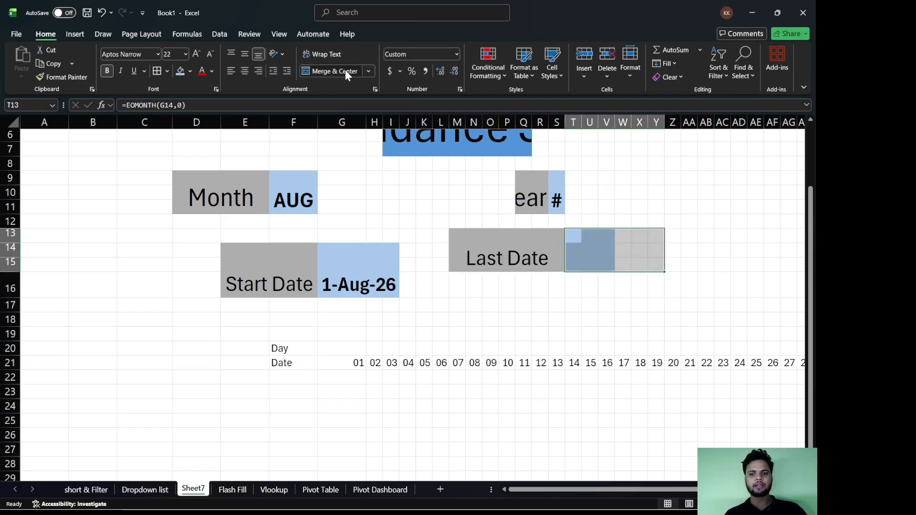
Merge and center the Year's label across N9:R11 and the year value across S9:W11
{"action": "left_click_drag", "start_coordinate": [539, 200], "coordinate": [468, 200]}
{"action": "left_click", "coordinate": [320, 70]}
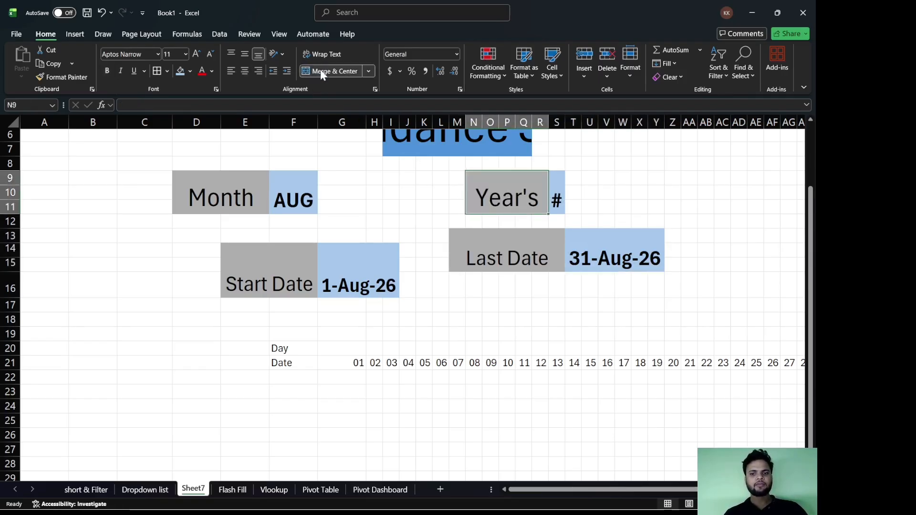
{"action": "left_click_drag", "start_coordinate": [559, 189], "coordinate": [620, 203]}
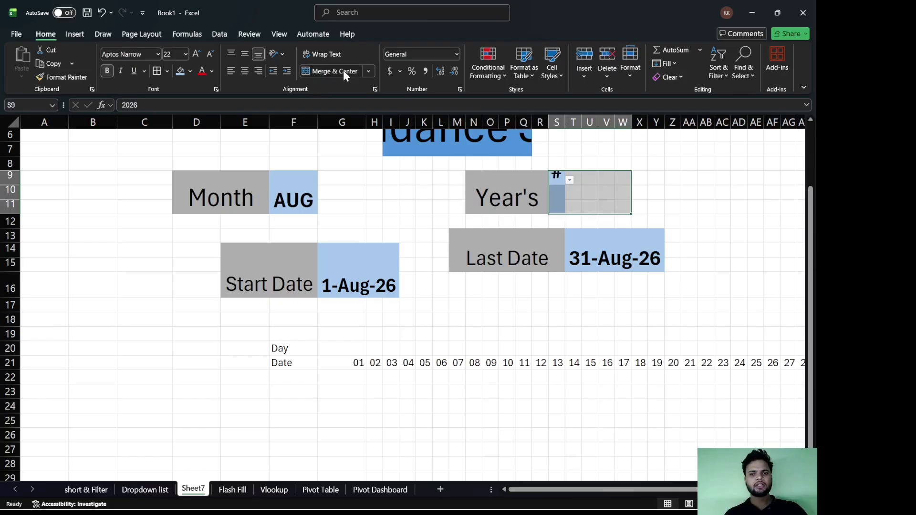
{"action": "left_click", "coordinate": [345, 72]}
Widen the Attendance Sheet title by merging and centering it across F1:V7
{"action": "scroll", "coordinate": [335, 164], "scroll_direction": "up", "scroll_amount": 1}
{"action": "scroll", "coordinate": [336, 163], "scroll_direction": "up", "scroll_amount": 2}
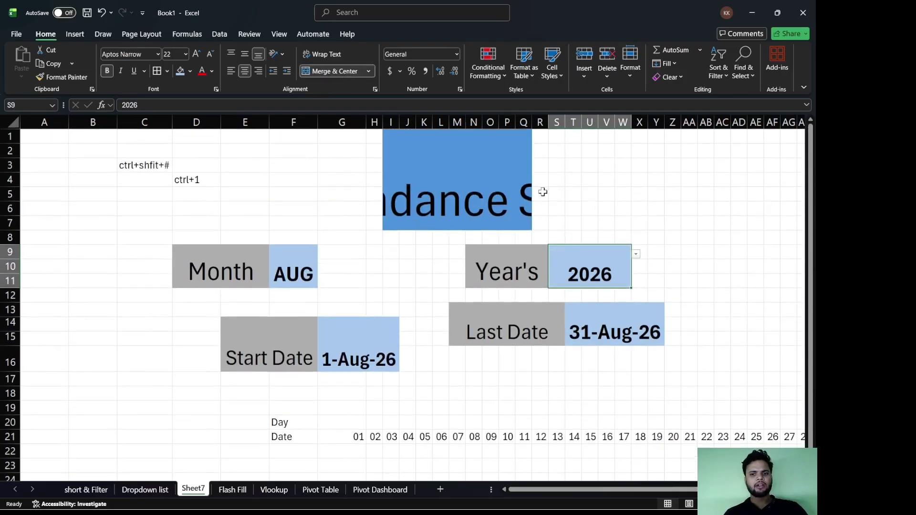
{"action": "left_click_drag", "start_coordinate": [542, 190], "coordinate": [277, 165]}
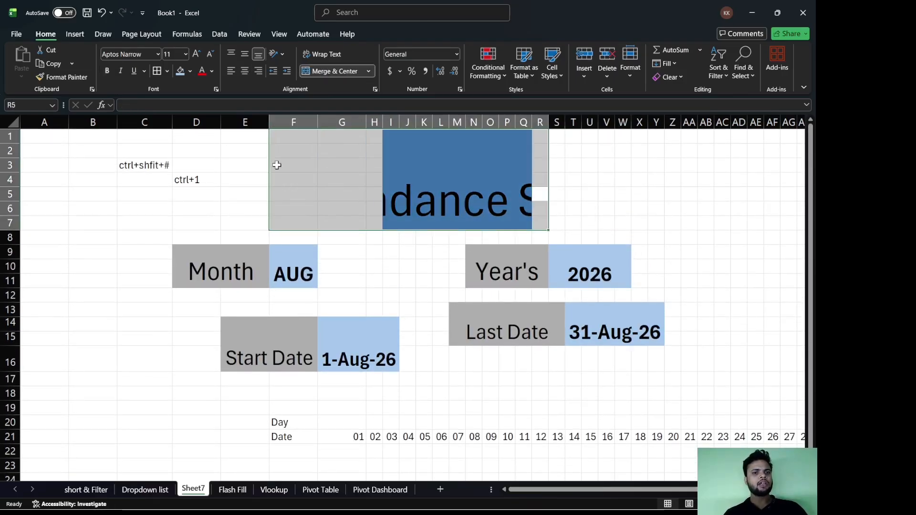
{"action": "left_click", "coordinate": [329, 72]}
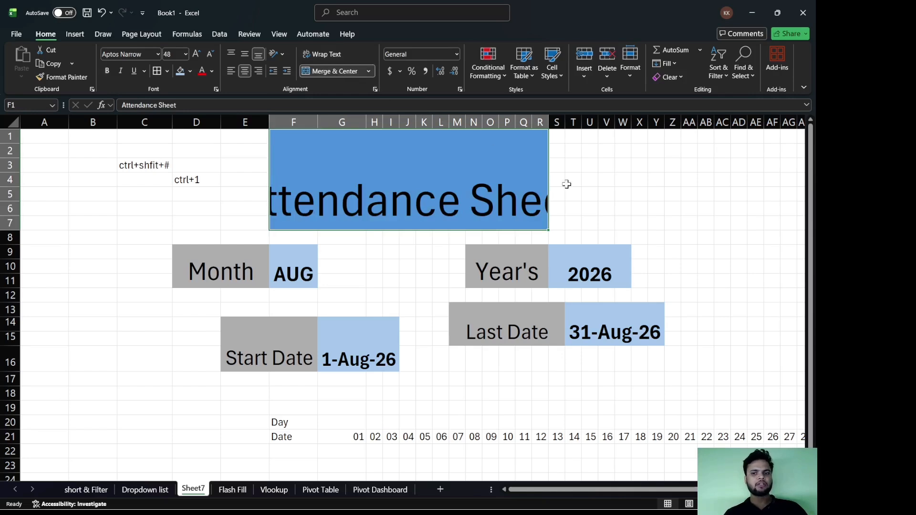
{"action": "left_click_drag", "start_coordinate": [603, 180], "coordinate": [470, 186]}
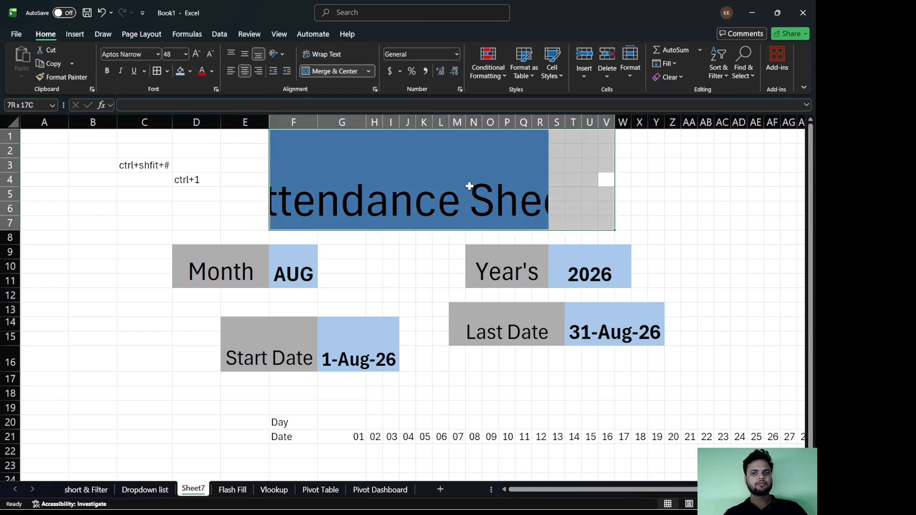
{"action": "left_click", "coordinate": [348, 73]}
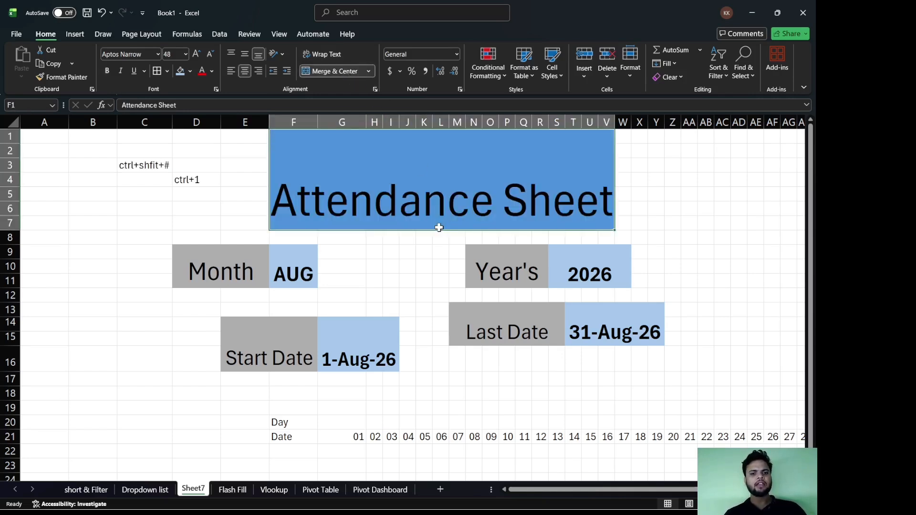
Extend the merged last date value to cover T13:AA15
{"action": "scroll", "coordinate": [439, 227], "scroll_direction": "down", "scroll_amount": 1}
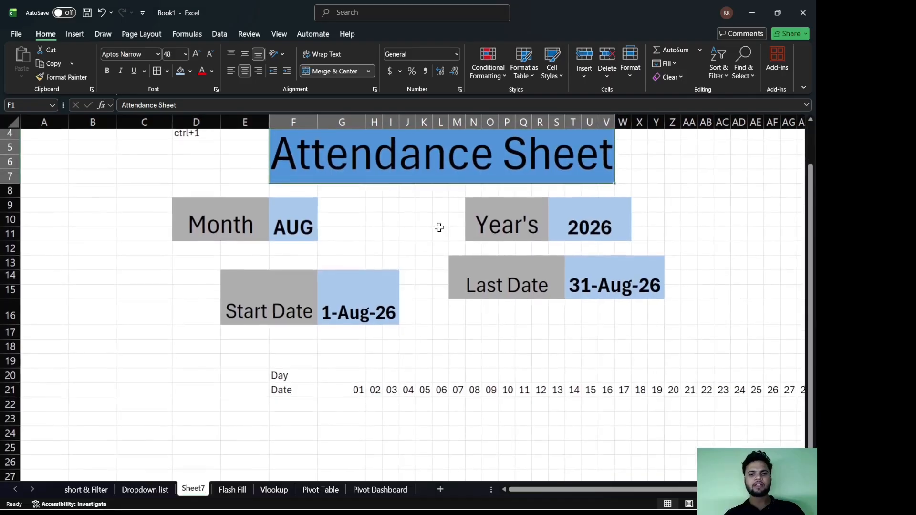
{"action": "scroll", "coordinate": [417, 250], "scroll_direction": "down", "scroll_amount": 3}
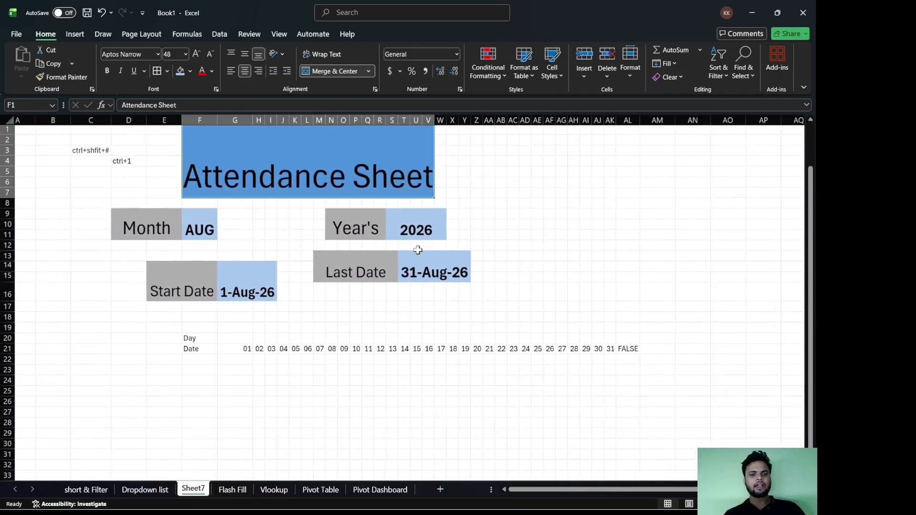
{"action": "scroll", "coordinate": [339, 295], "scroll_direction": "right", "scroll_amount": 3}
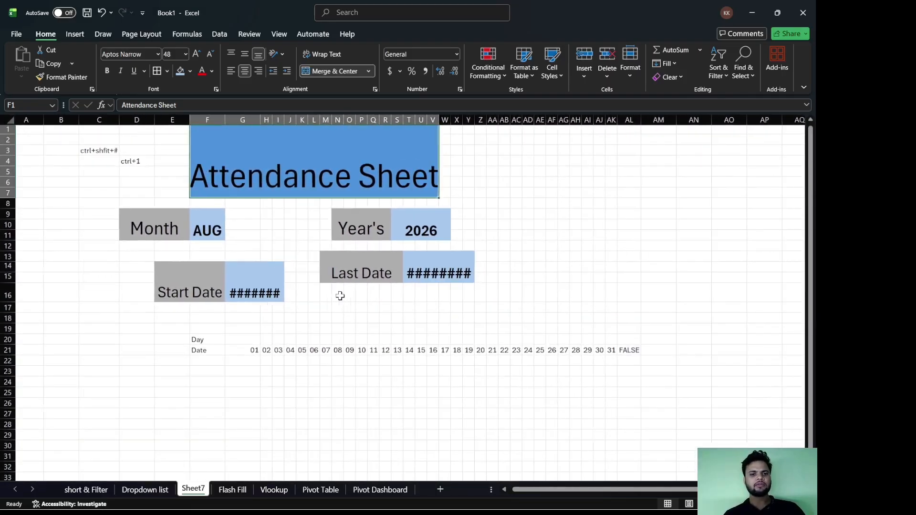
{"action": "left_click", "coordinate": [339, 265]}
{"action": "left_click_drag", "start_coordinate": [340, 265], "coordinate": [406, 274]}
{"action": "left_click", "coordinate": [324, 73]}
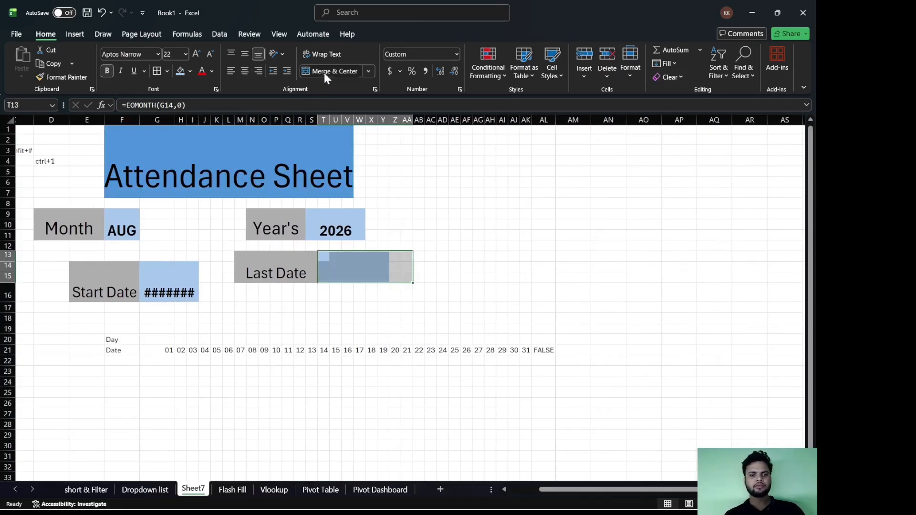
Extend the merged start date value to cover G14:K16
{"action": "left_click", "coordinate": [149, 283]}
{"action": "left_click_drag", "start_coordinate": [149, 283], "coordinate": [213, 296]}
{"action": "left_click", "coordinate": [332, 71]}
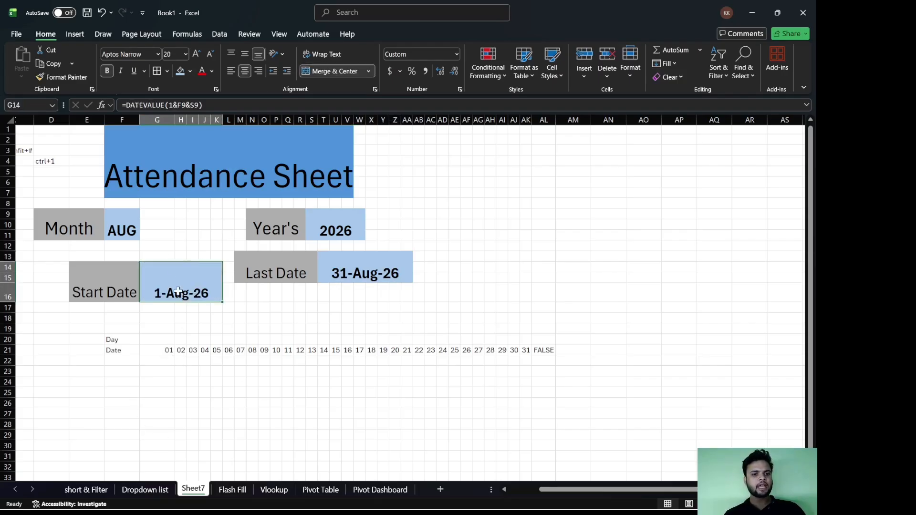
Choose SEP as the month and check the last day cells at the end of the Date row
{"action": "left_click", "coordinate": [124, 232]}
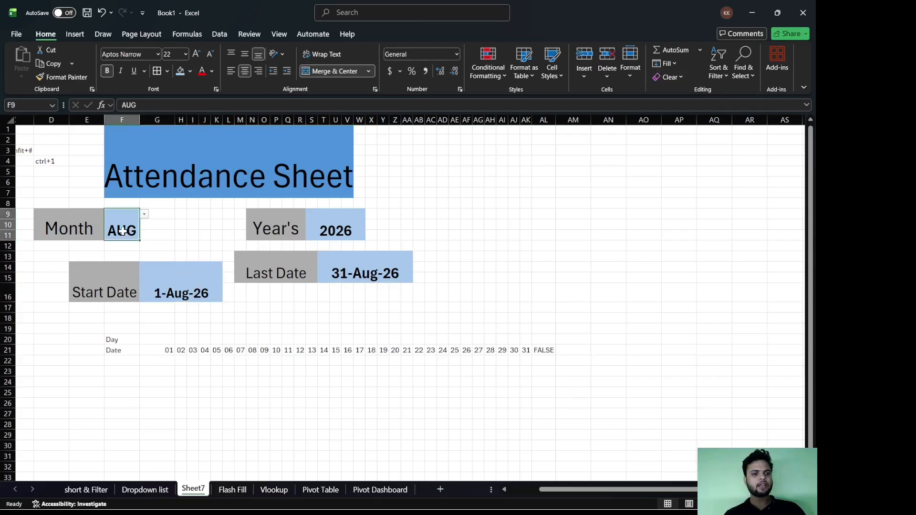
{"action": "left_click", "coordinate": [144, 214]}
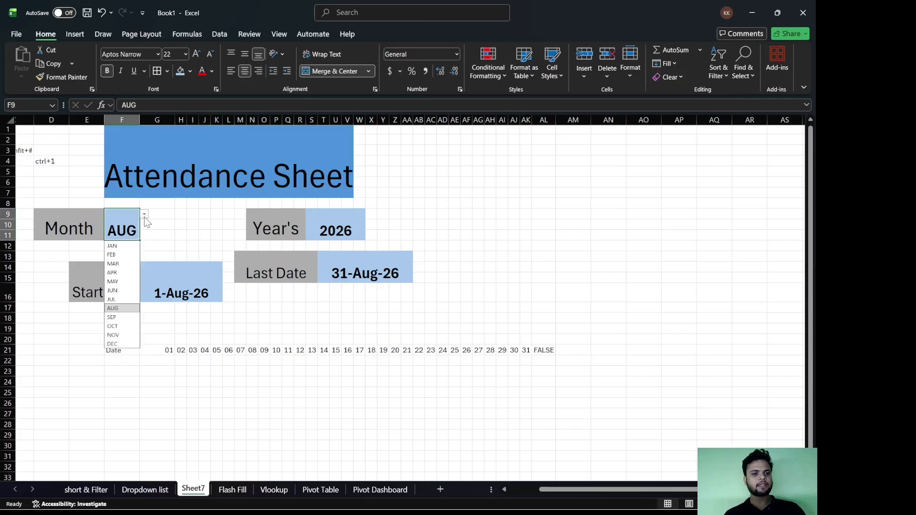
{"action": "left_click", "coordinate": [115, 317]}
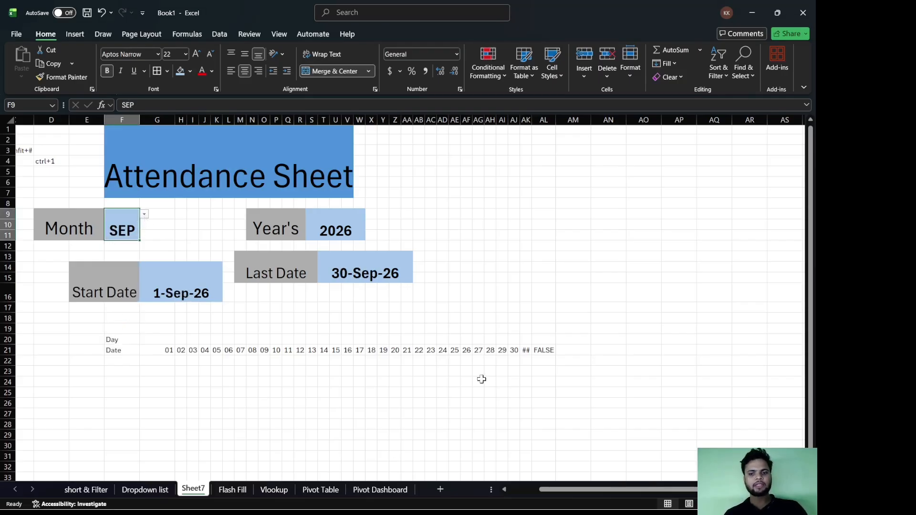
{"action": "scroll", "coordinate": [481, 380], "scroll_direction": "up", "scroll_amount": 5}
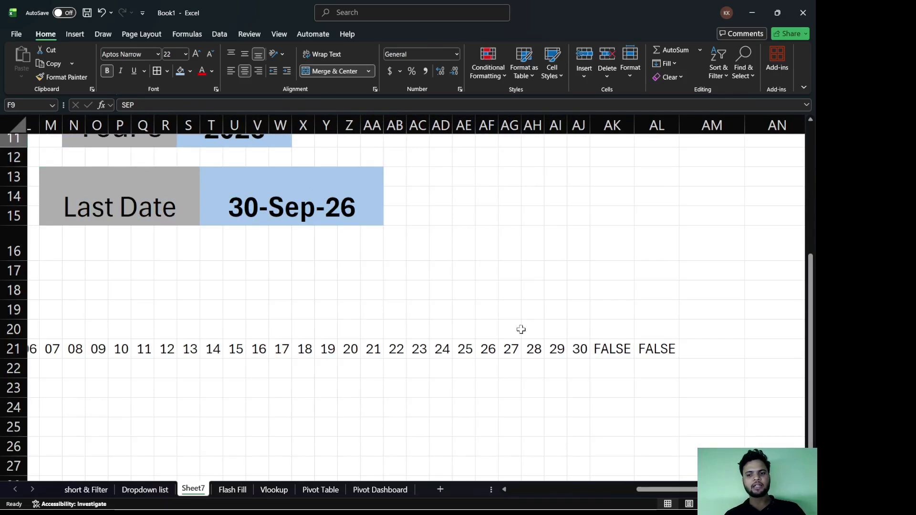
{"action": "left_click", "coordinate": [579, 355]}
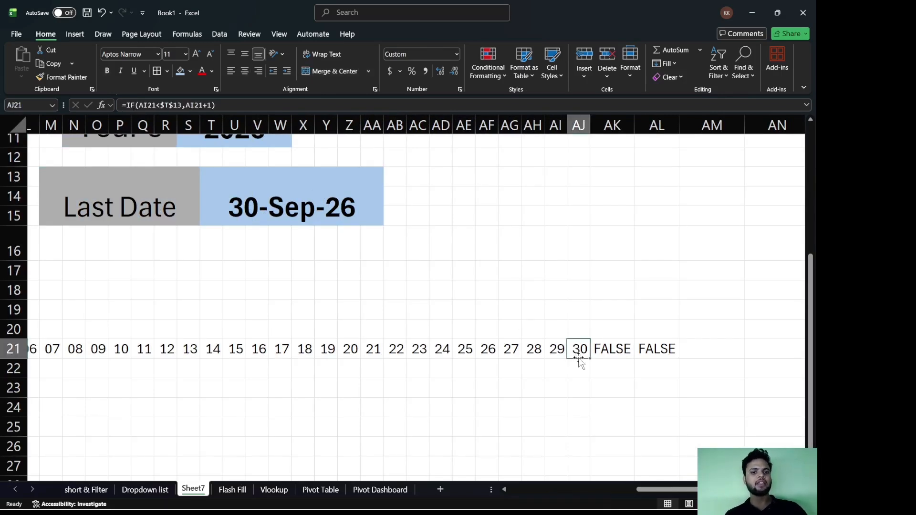
Choose OCT from the month drop-down list in F9
{"action": "scroll", "coordinate": [289, 316], "scroll_direction": "left", "scroll_amount": 5}
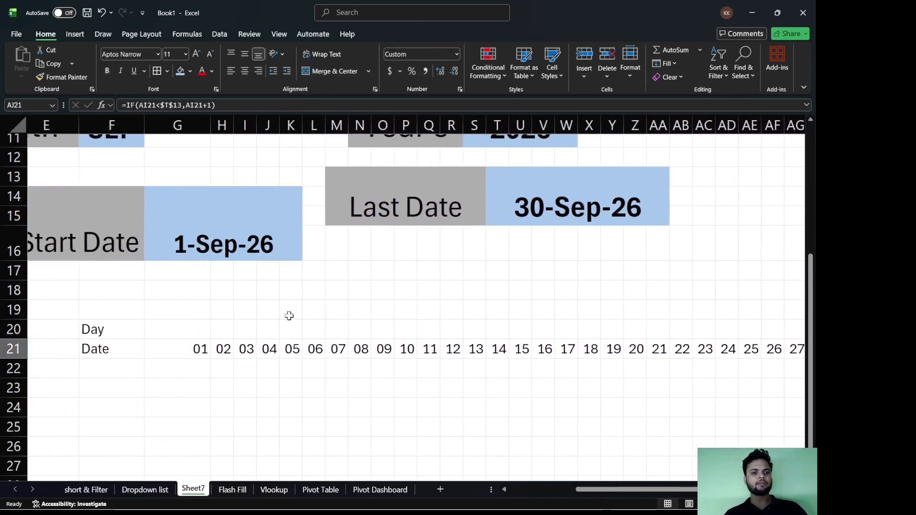
{"action": "scroll", "coordinate": [289, 316], "scroll_direction": "up", "scroll_amount": 3}
{"action": "left_click", "coordinate": [112, 184]}
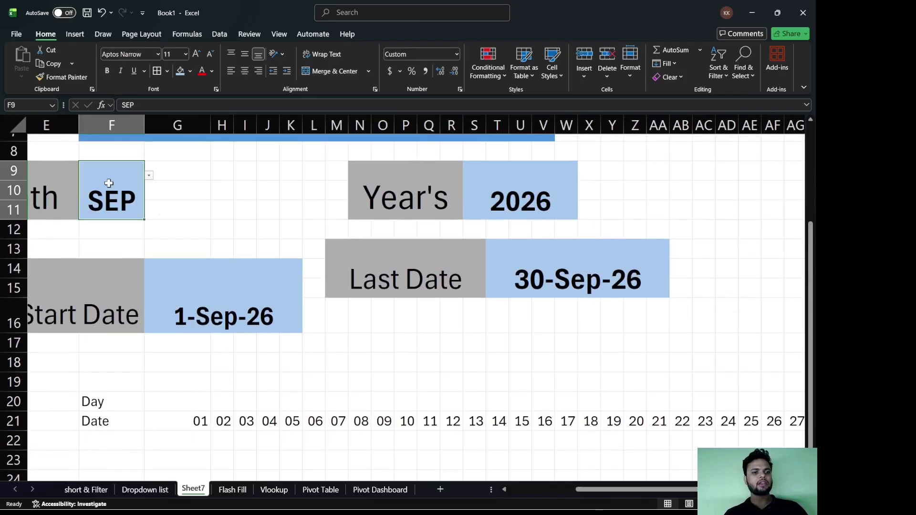
{"action": "left_click", "coordinate": [149, 176]}
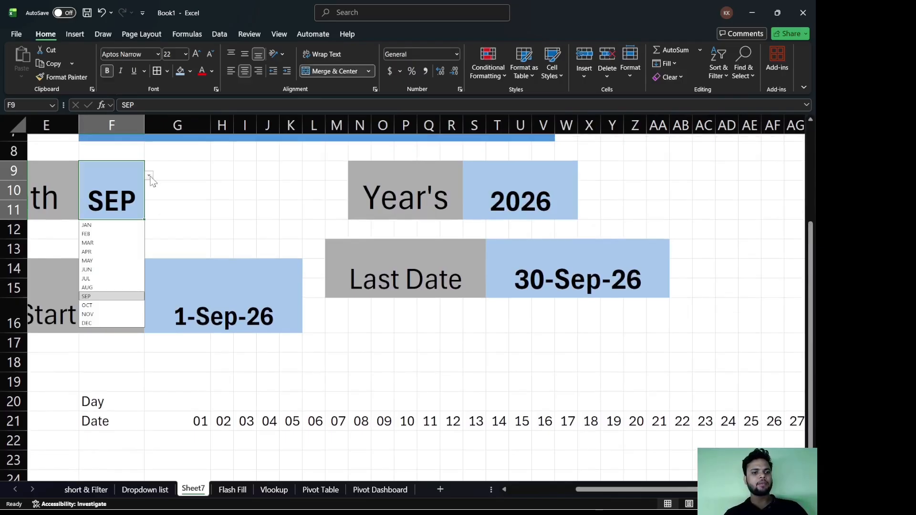
{"action": "left_click", "coordinate": [95, 306]}
Delete the surplus formula in AL21, just past the last day of the Date row
{"action": "scroll", "coordinate": [450, 323], "scroll_direction": "right", "scroll_amount": 5}
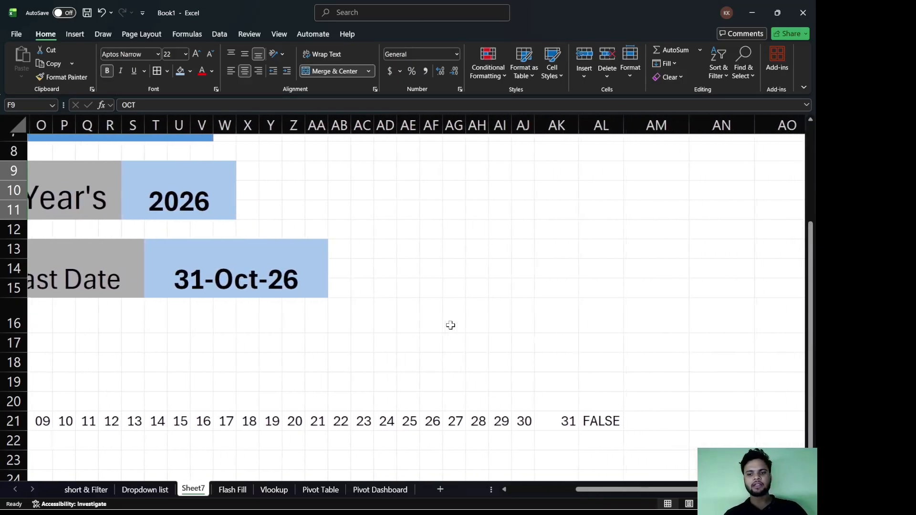
{"action": "scroll", "coordinate": [450, 323], "scroll_direction": "down", "scroll_amount": 4}
{"action": "left_click", "coordinate": [591, 409]}
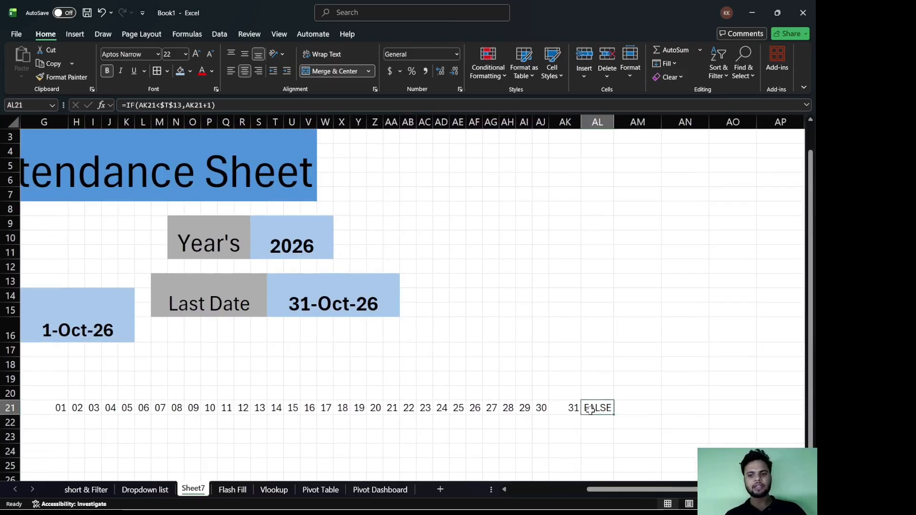
{"action": "key", "text": "Delete"}
{"action": "scroll", "coordinate": [591, 411], "scroll_direction": "left", "scroll_amount": 3}
{"action": "scroll", "coordinate": [590, 411], "scroll_direction": "down", "scroll_amount": 1}
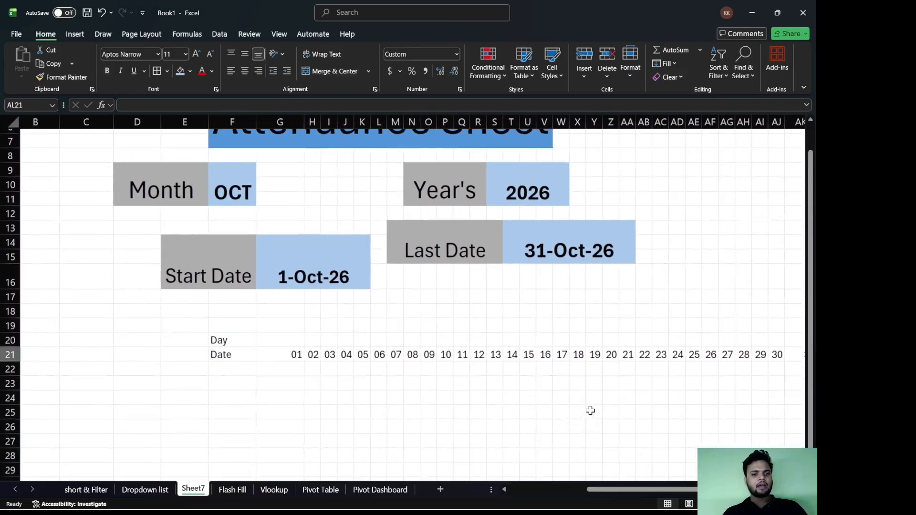
{"action": "scroll", "coordinate": [590, 410], "scroll_direction": "right", "scroll_amount": 2}
{"action": "scroll", "coordinate": [590, 411], "scroll_direction": "down", "scroll_amount": 1}
{"action": "scroll", "coordinate": [590, 410], "scroll_direction": "down", "scroll_amount": 1}
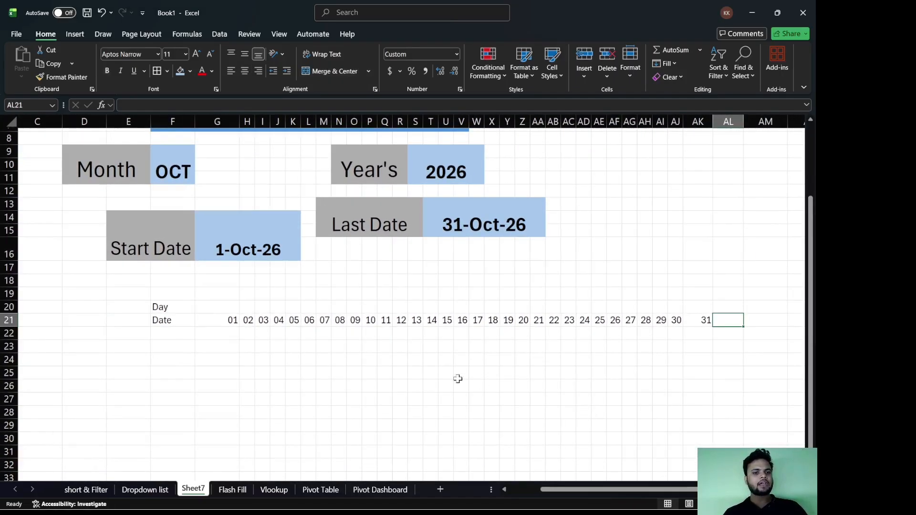
{"action": "scroll", "coordinate": [287, 334], "scroll_direction": "right", "scroll_amount": 1}
{"action": "scroll", "coordinate": [286, 334], "scroll_direction": "down", "scroll_amount": 1}
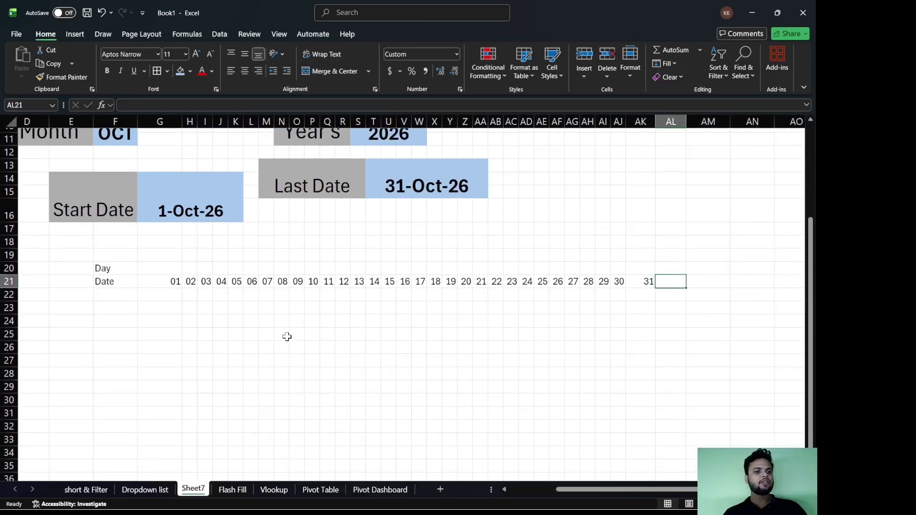
{"action": "left_click", "coordinate": [174, 283]}
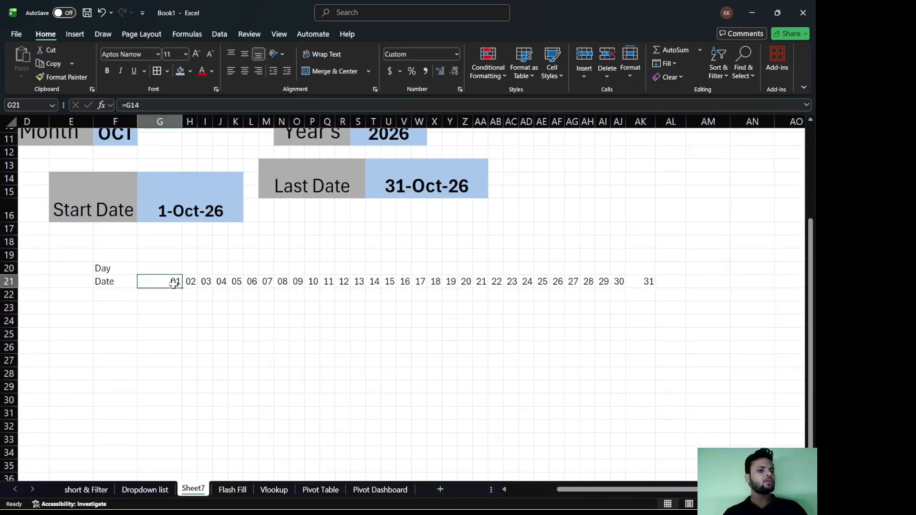
{"action": "left_click_drag", "start_coordinate": [174, 284], "coordinate": [174, 275]}
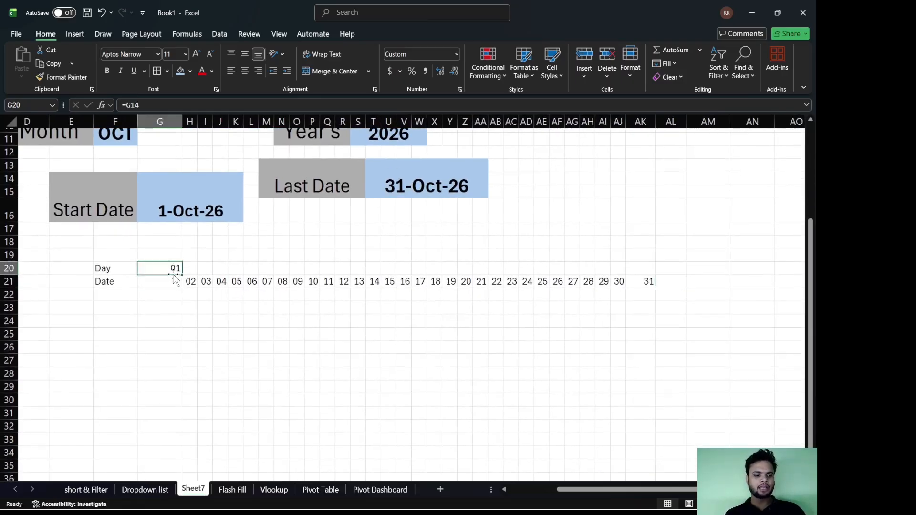
{"action": "key", "text": "ctrl+z"}
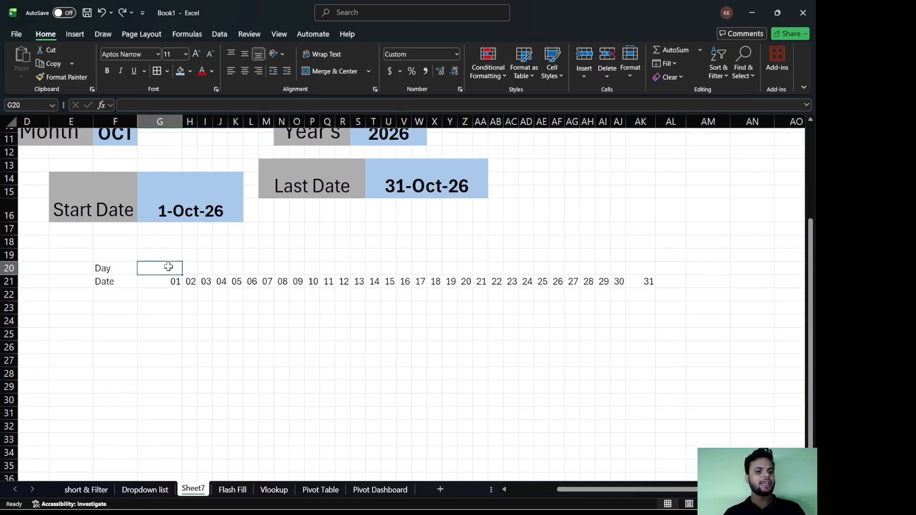
Enter the formula =TEXT(G21,"ddd") in G20 to get the weekday name of the first date
{"action": "type", "text": "=te"}
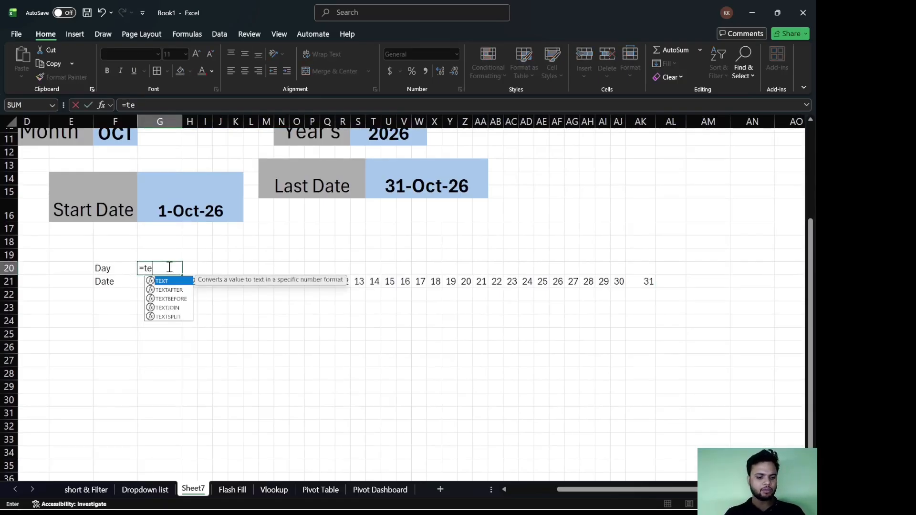
{"action": "type", "text": "xt"}
{"action": "key", "text": "Tab"}
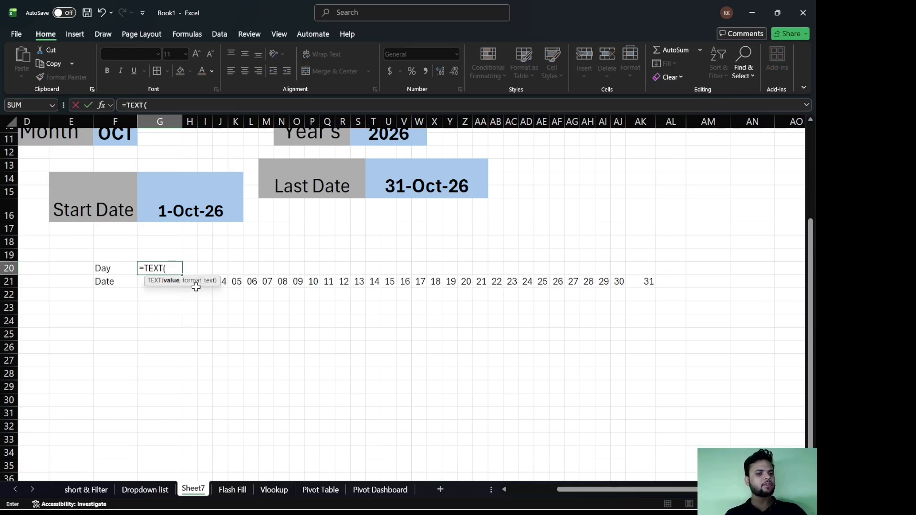
{"action": "key", "text": "Down"}
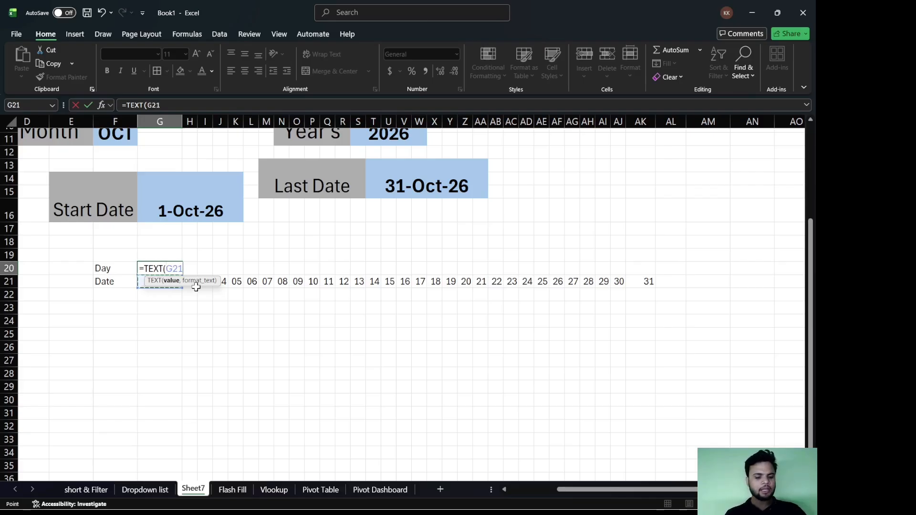
{"action": "type", "text": ","}
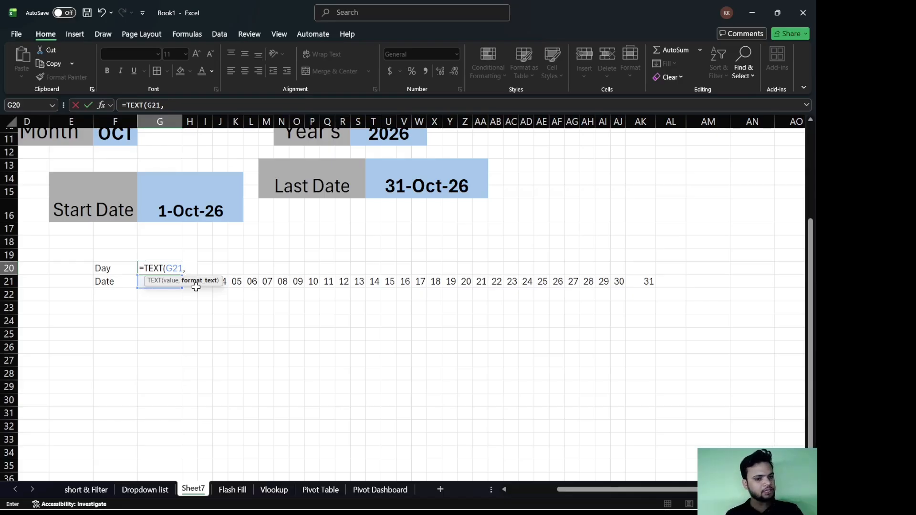
{"action": "type", "text": "\""}
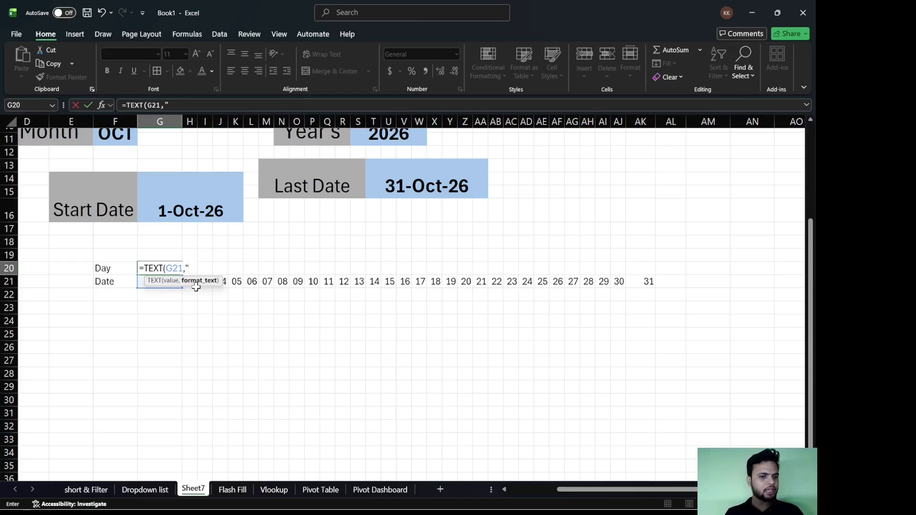
{"action": "type", "text": "ddd"}
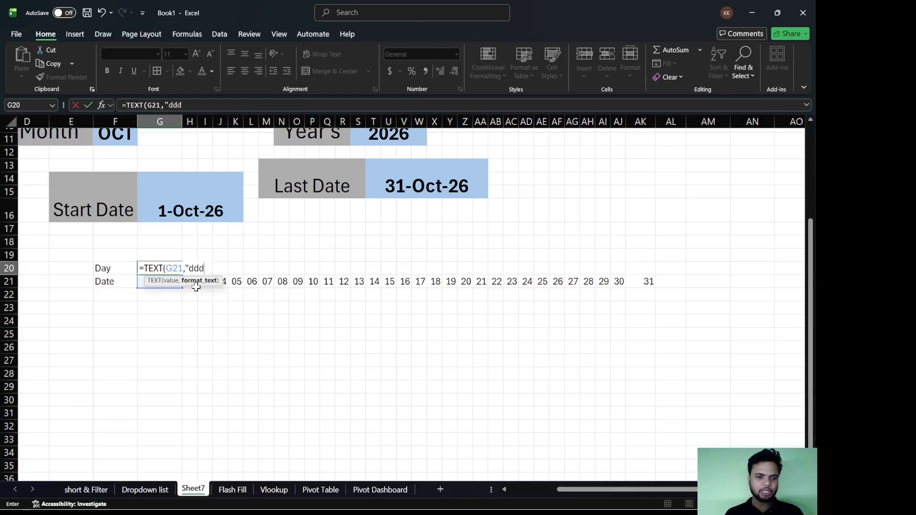
{"action": "type", "text": "\")"}
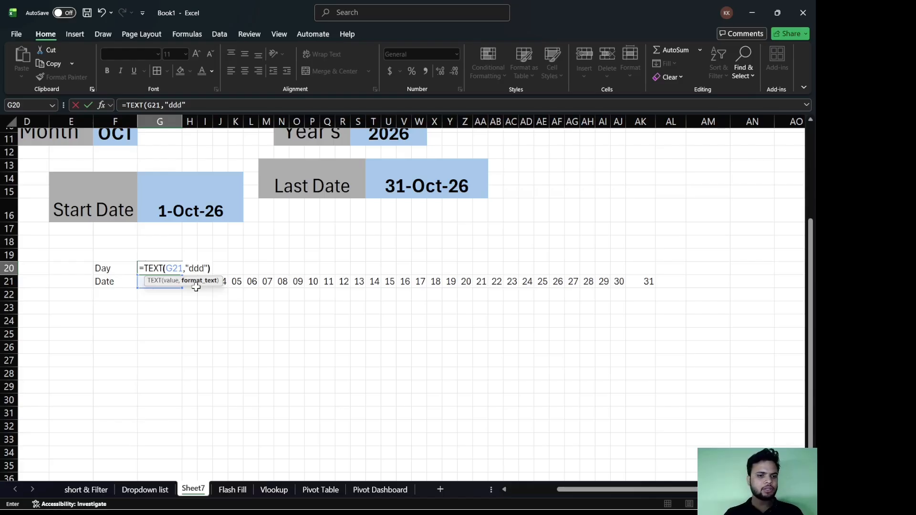
{"action": "key", "text": "Return"}
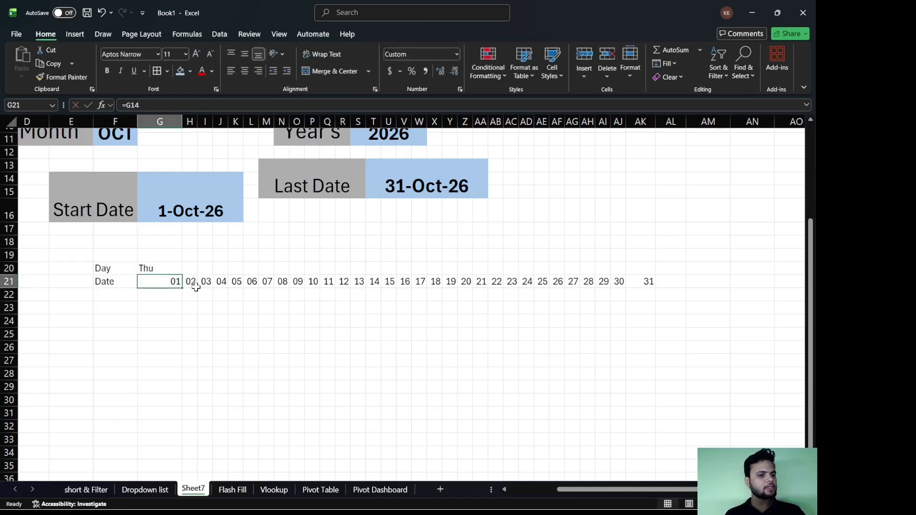
Fill the weekday formula from G20 across the Day row to AK20 and autofit the column widths
{"action": "left_click", "coordinate": [164, 268]}
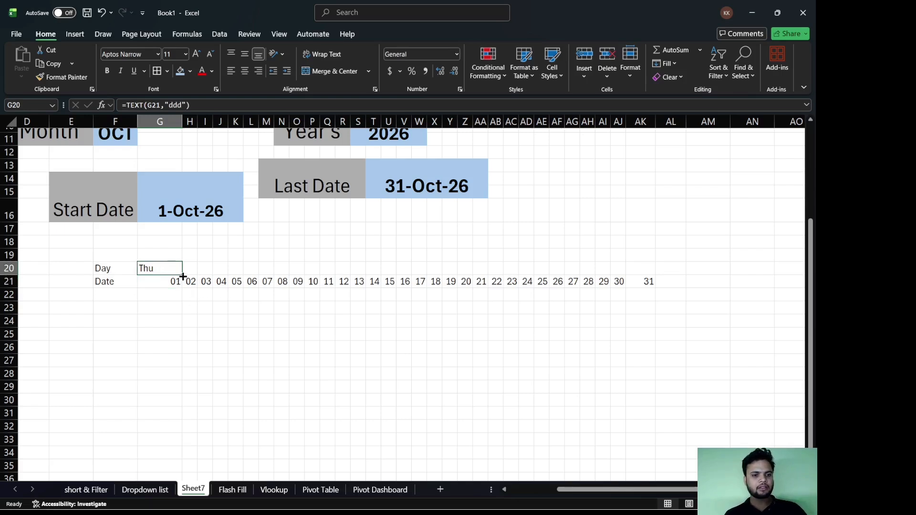
{"action": "left_click_drag", "start_coordinate": [182, 277], "coordinate": [652, 287]}
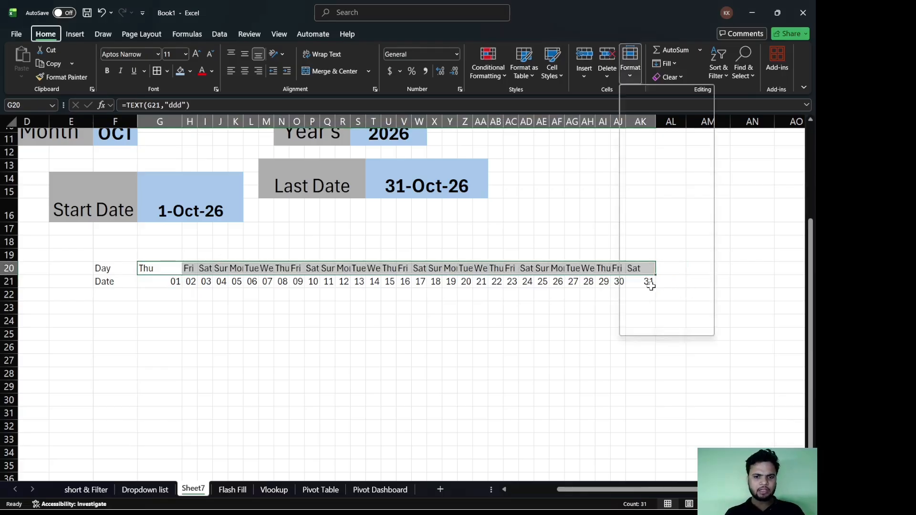
{"action": "key", "text": "i"}
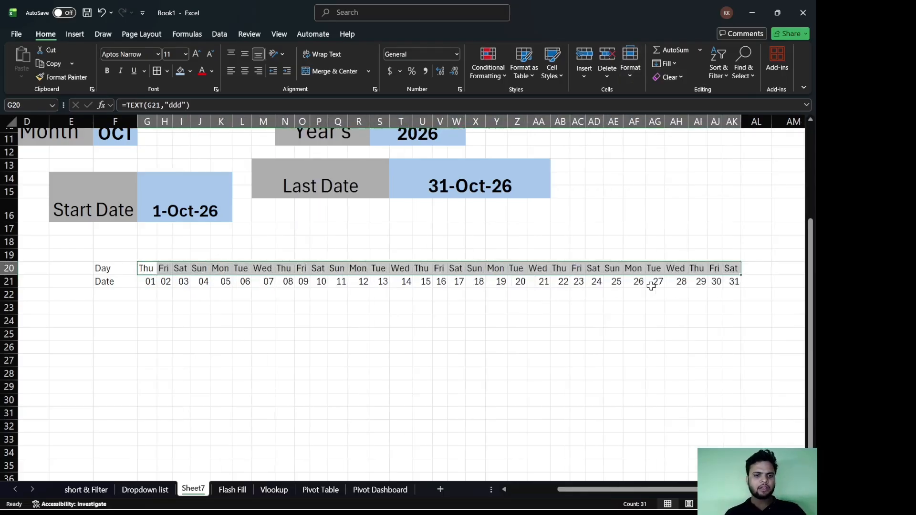
Check the first few Date cells and the Start Date formula, and choose JUN as the month
{"action": "left_click", "coordinate": [149, 281]}
{"action": "left_click", "coordinate": [165, 282]}
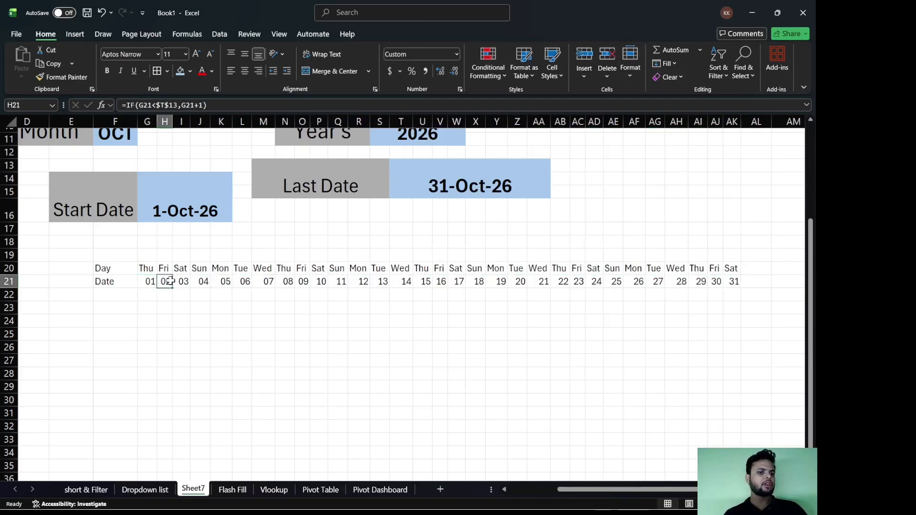
{"action": "left_click", "coordinate": [185, 281]}
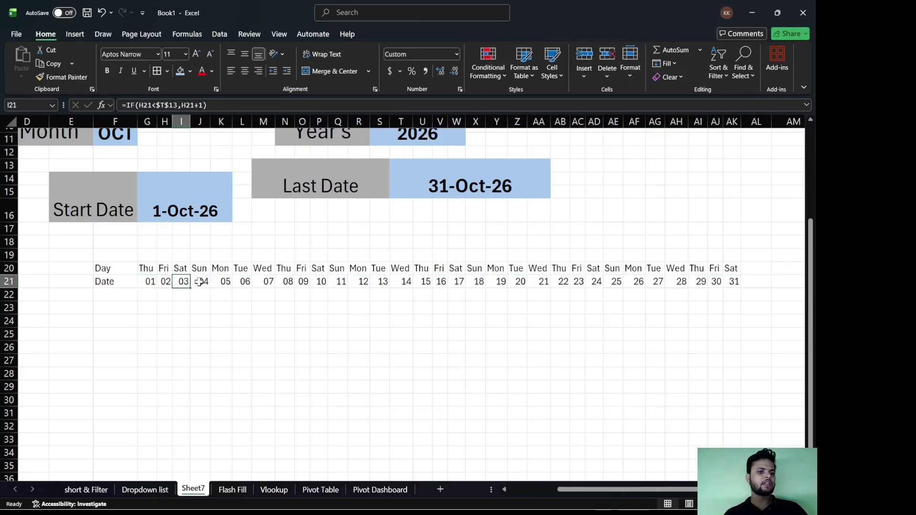
{"action": "left_click", "coordinate": [198, 282]}
{"action": "left_click", "coordinate": [142, 187]}
{"action": "scroll", "coordinate": [142, 187], "scroll_direction": "up", "scroll_amount": 3}
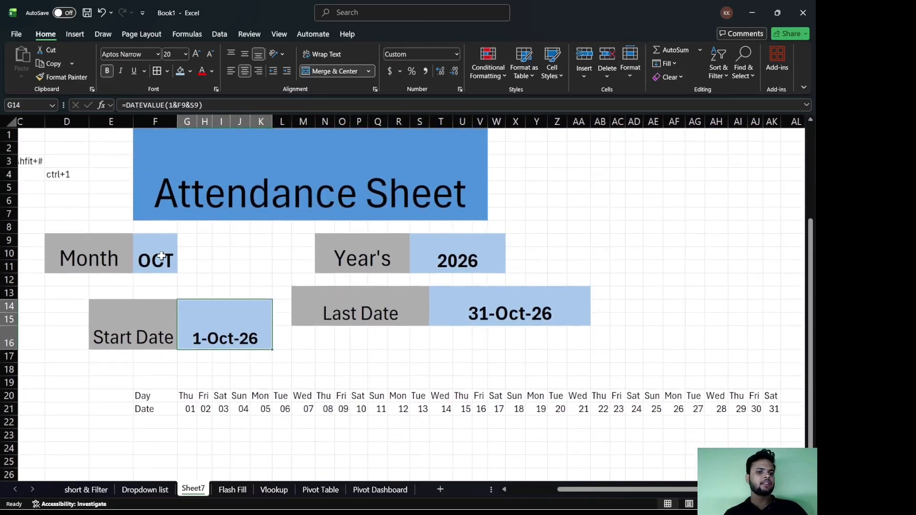
{"action": "left_click", "coordinate": [172, 253]}
{"action": "left_click", "coordinate": [183, 243]}
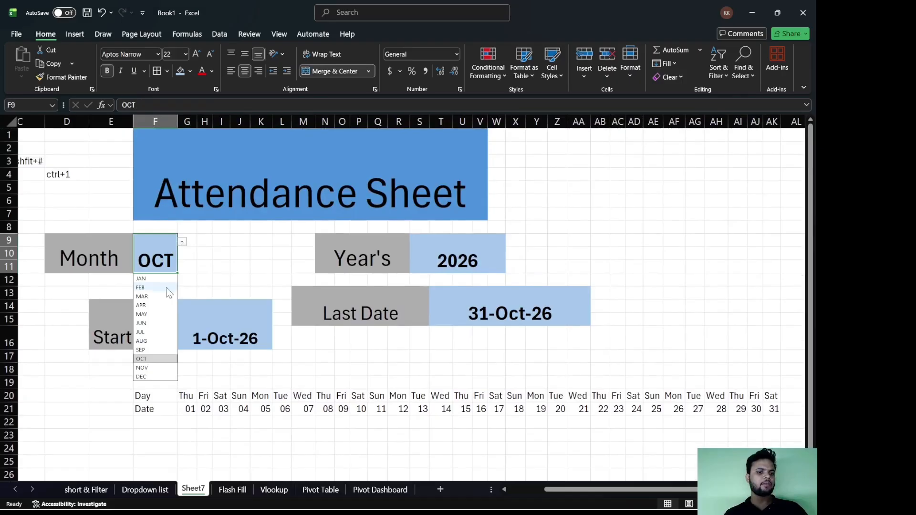
{"action": "left_click", "coordinate": [141, 323]}
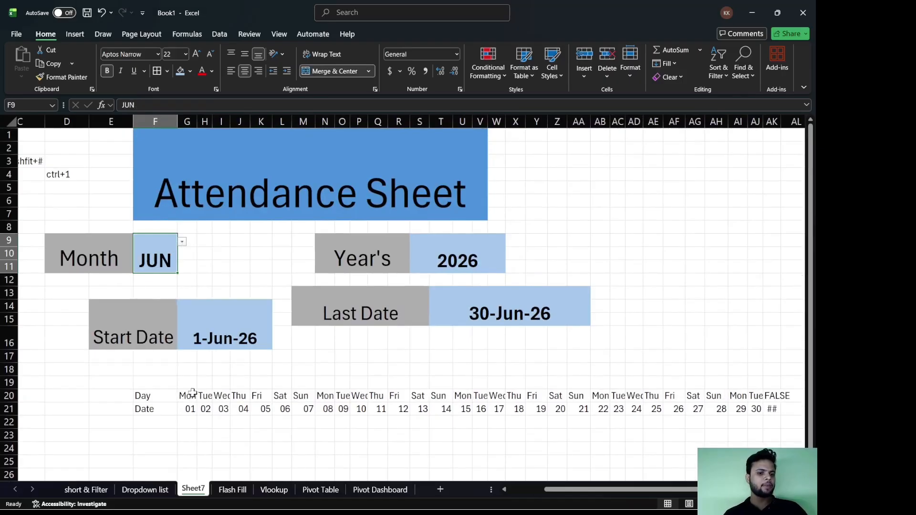
Examine the Day and Date rows for June, comparing the first dates with their weekday names
{"action": "scroll", "coordinate": [193, 393], "scroll_direction": "down", "scroll_amount": 1}
{"action": "left_click", "coordinate": [176, 368]}
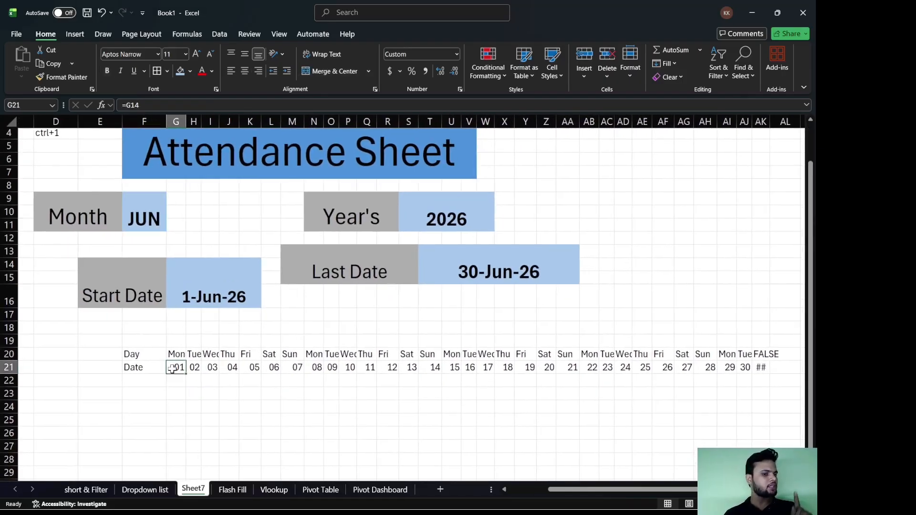
{"action": "left_click", "coordinate": [193, 368]}
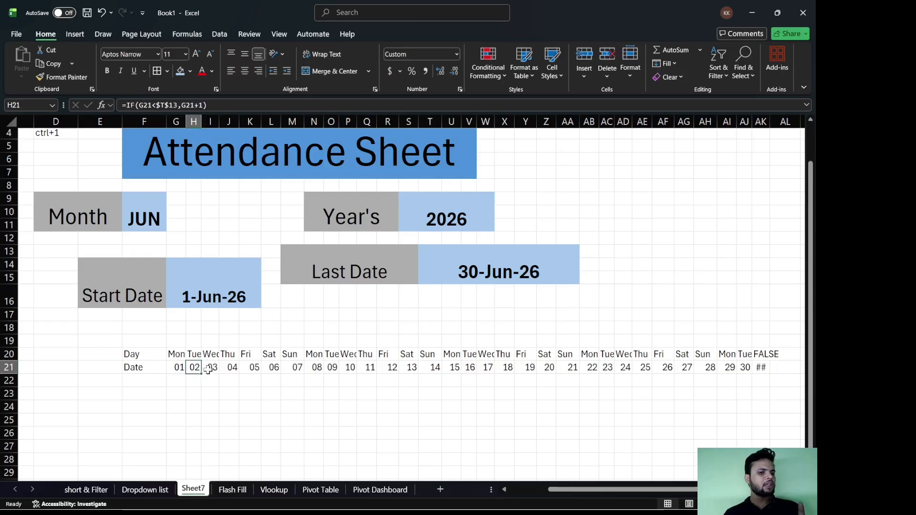
{"action": "left_click", "coordinate": [213, 369]}
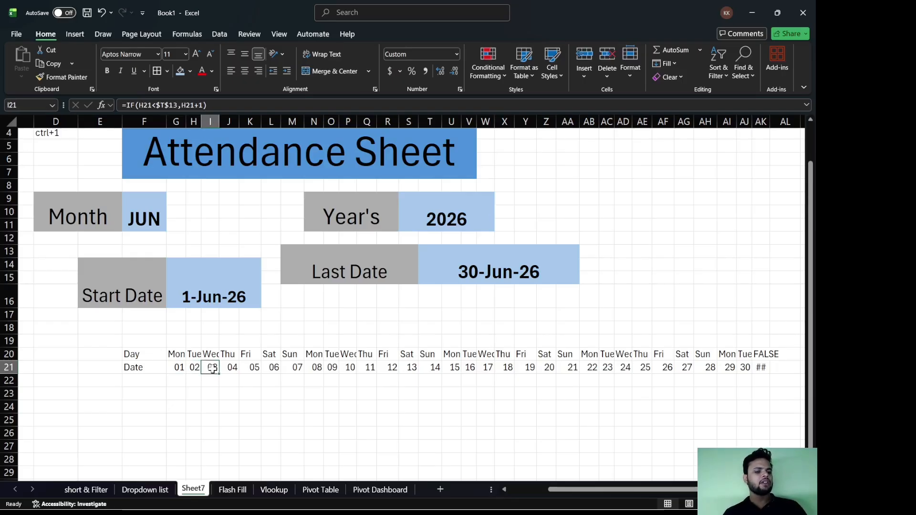
{"action": "scroll", "coordinate": [212, 369], "scroll_direction": "down", "scroll_amount": 1}
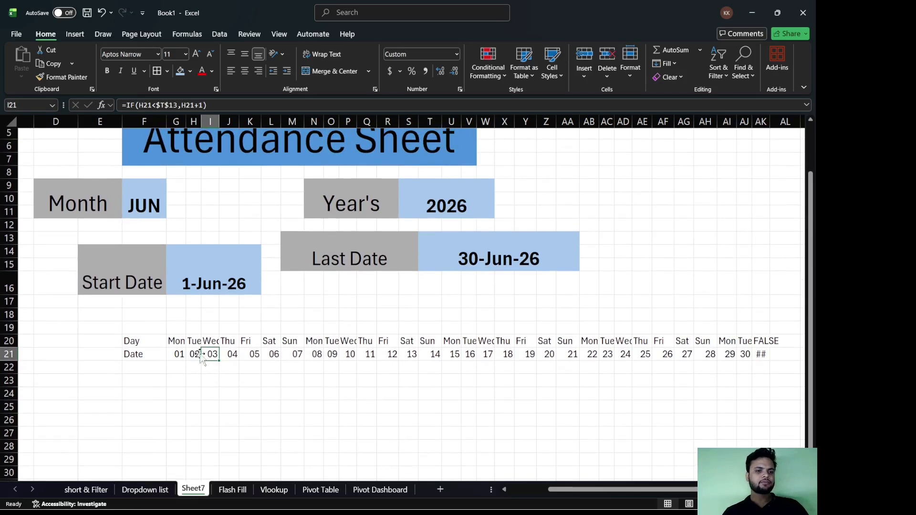
{"action": "left_click", "coordinate": [138, 191]}
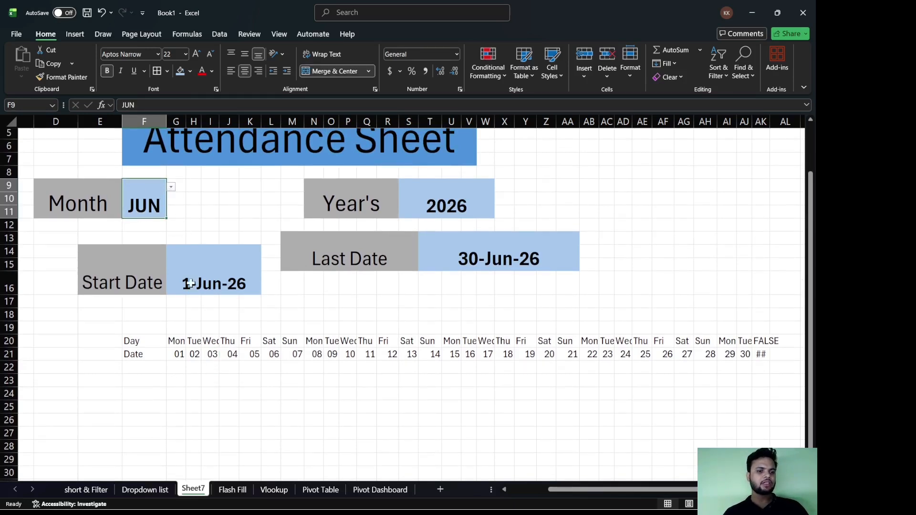
{"action": "scroll", "coordinate": [187, 366], "scroll_direction": "down", "scroll_amount": 1}
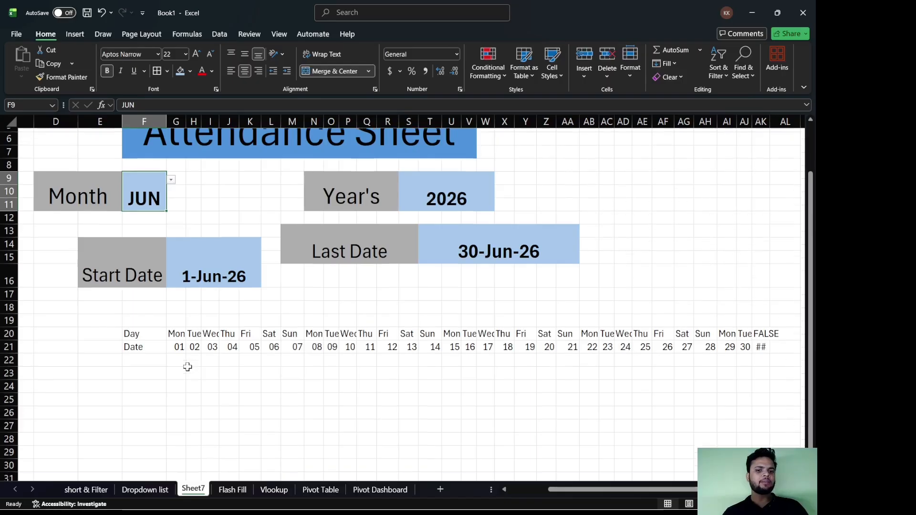
{"action": "scroll", "coordinate": [181, 368], "scroll_direction": "up", "scroll_amount": 2}
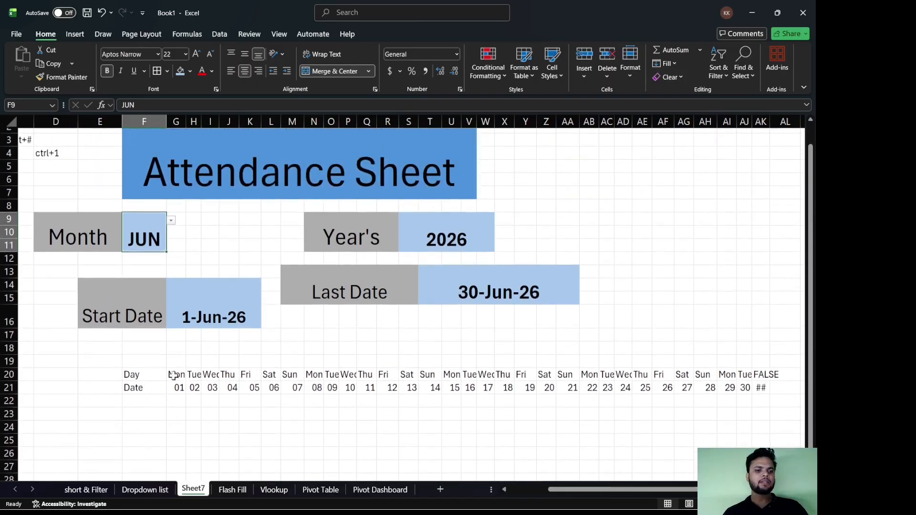
{"action": "left_click", "coordinate": [176, 374]}
{"action": "left_click_drag", "start_coordinate": [186, 381], "coordinate": [729, 383]}
{"action": "key", "text": "Return"}
{"action": "type", "text": "i"}
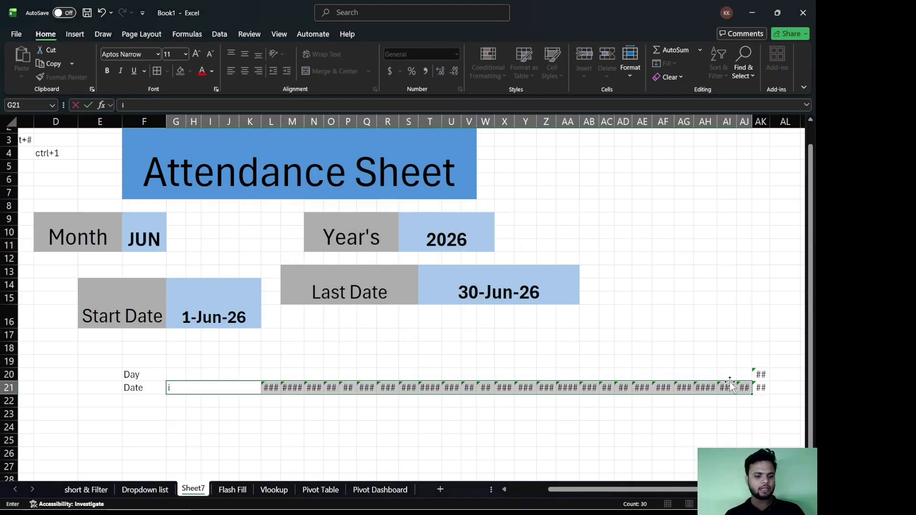
{"action": "key", "text": "ctrl+z"}
{"action": "key", "text": "ctrl+z"}
{"action": "key", "text": "ctrl+z"}
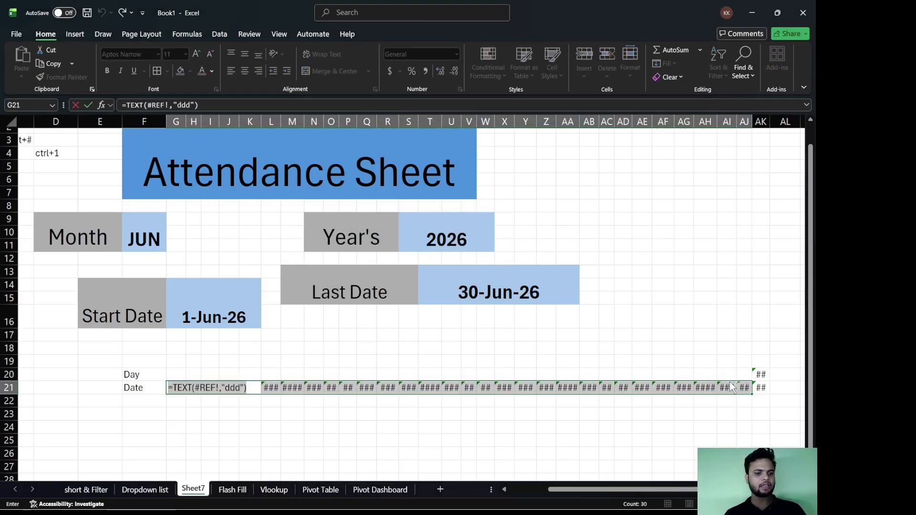
{"action": "key", "text": "ctrl+z"}
{"action": "key", "text": "ctrl+z"}
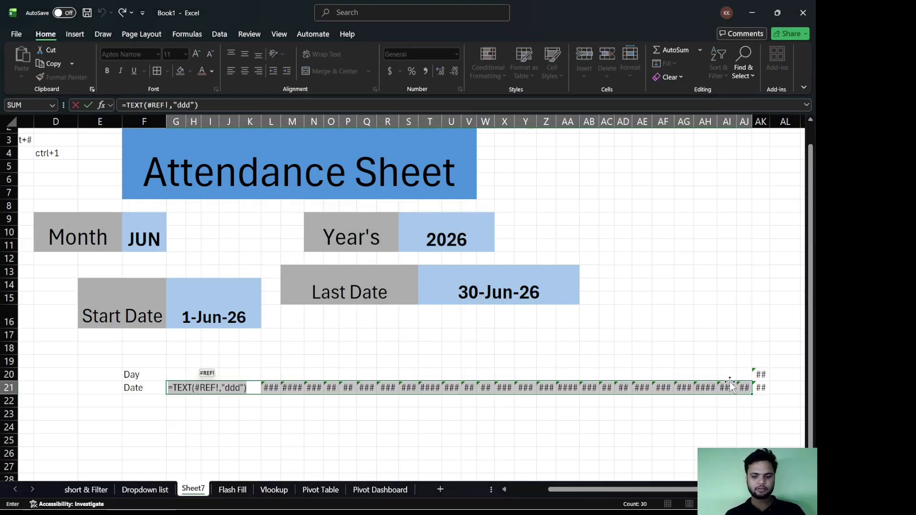
{"action": "key", "text": "Return"}
{"action": "key", "text": "ctrl+z"}
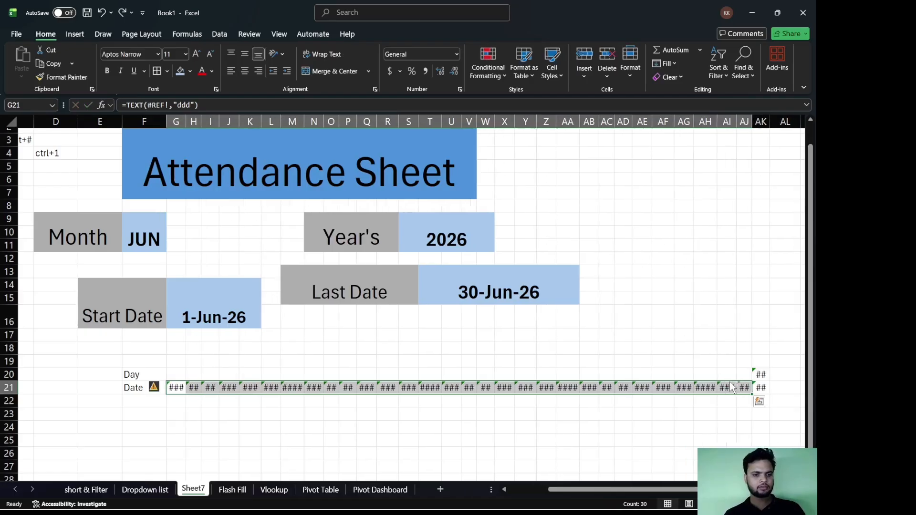
{"action": "key", "text": "ctrl+z"}
Create a formula-based conditional formatting rule for G22 using =G$20="sun", with only the row reference locked
{"action": "scroll", "coordinate": [374, 476], "scroll_direction": "down", "scroll_amount": 2}
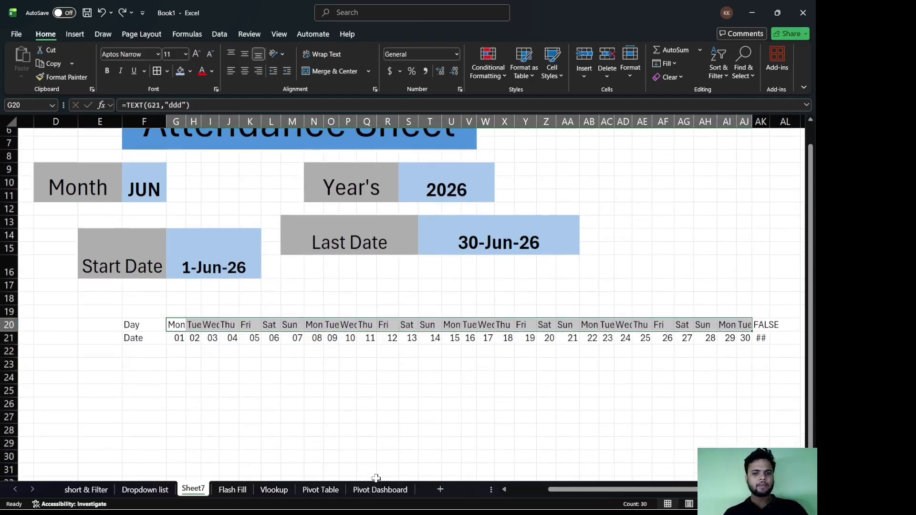
{"action": "scroll", "coordinate": [347, 458], "scroll_direction": "up", "scroll_amount": 1}
{"action": "left_click", "coordinate": [180, 376]}
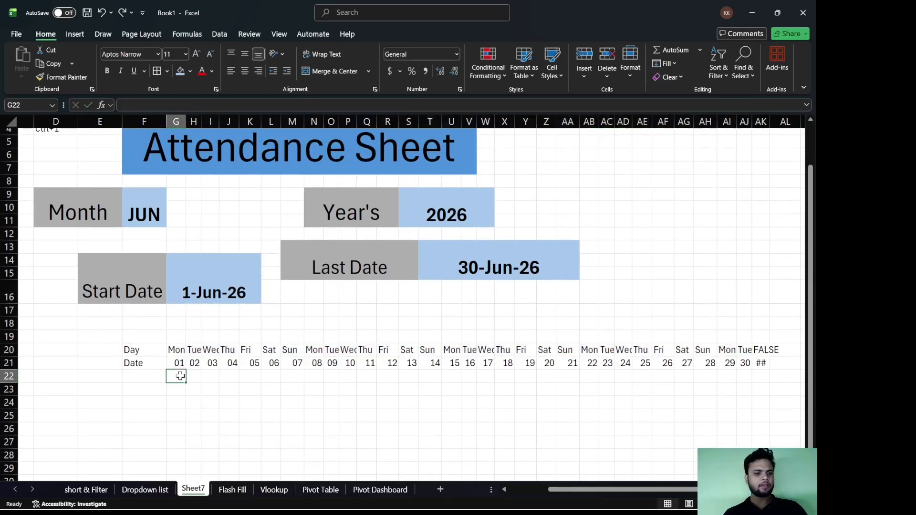
{"action": "scroll", "coordinate": [195, 363], "scroll_direction": "up", "scroll_amount": 1}
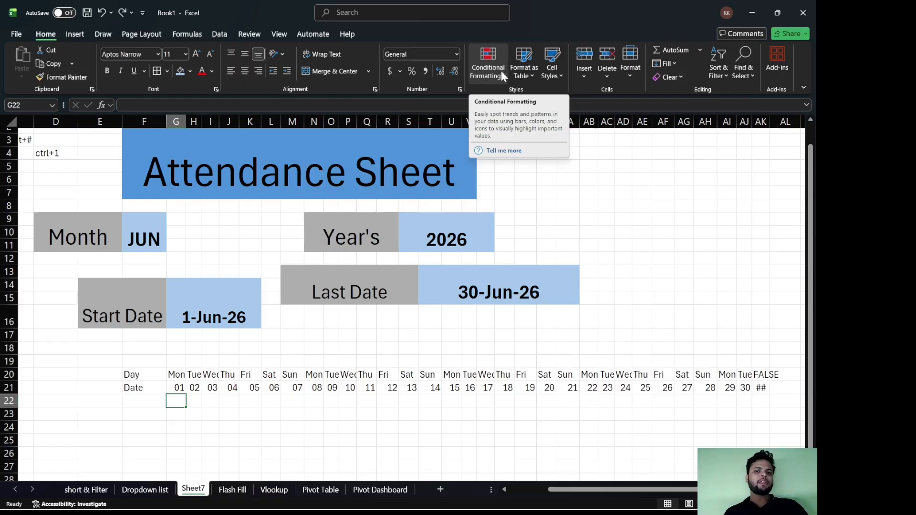
{"action": "left_click", "coordinate": [498, 74]}
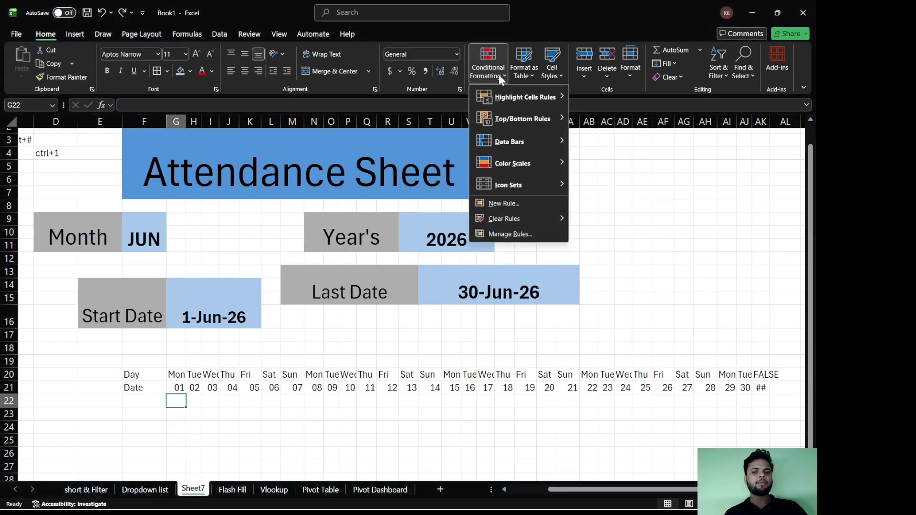
{"action": "left_click", "coordinate": [498, 205]}
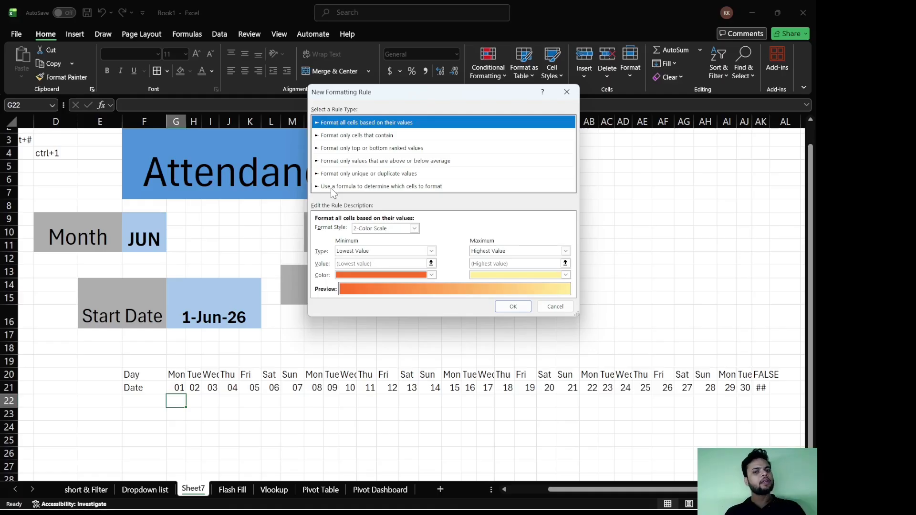
{"action": "left_click", "coordinate": [349, 187]}
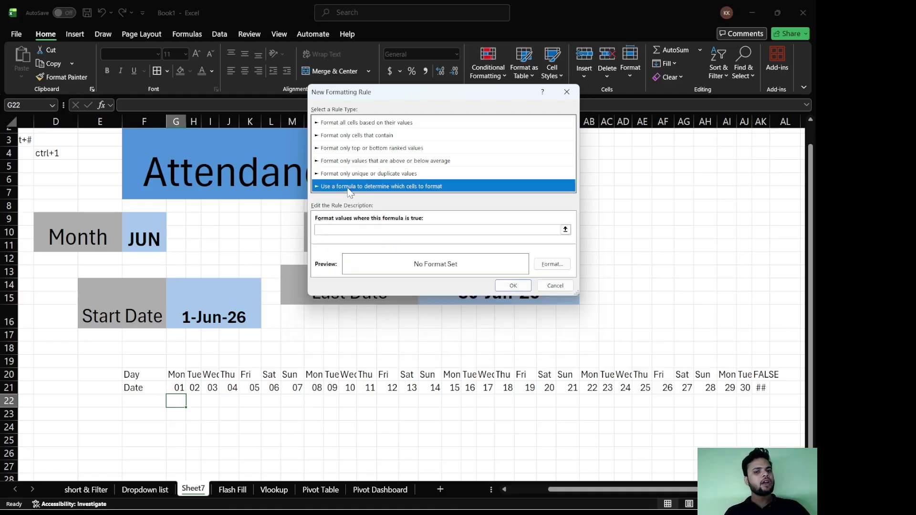
{"action": "left_click", "coordinate": [328, 231]}
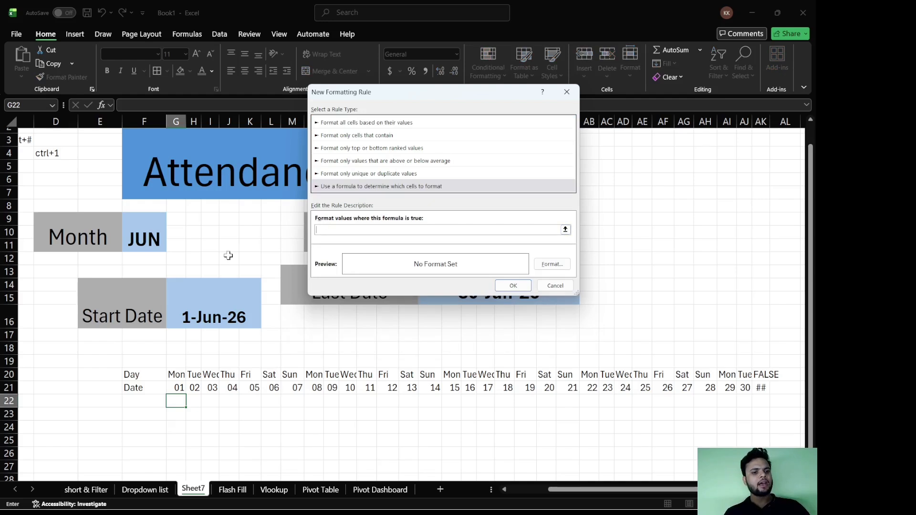
{"action": "left_click", "coordinate": [181, 374]}
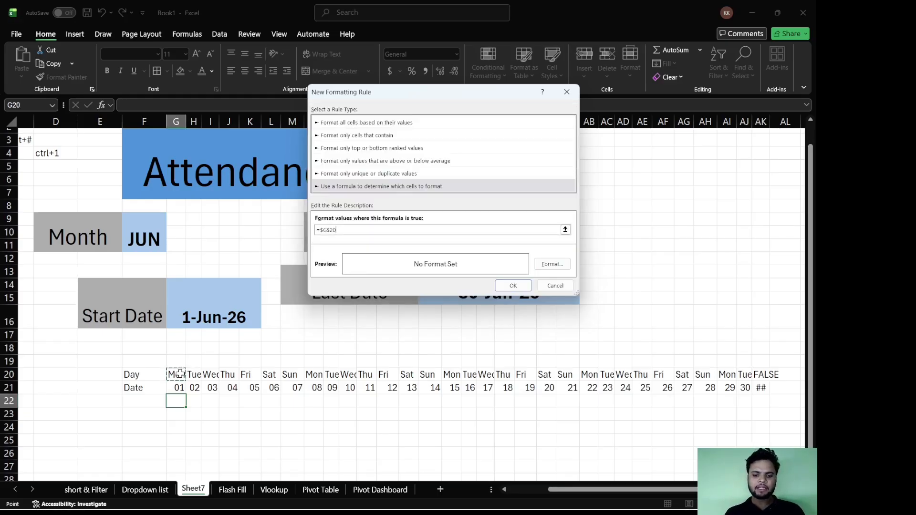
{"action": "type", "text": "=\"sun"}
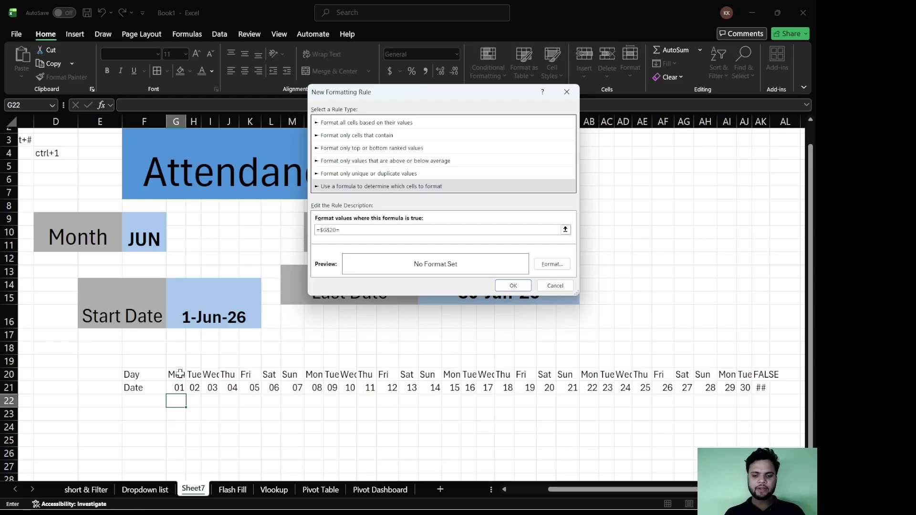
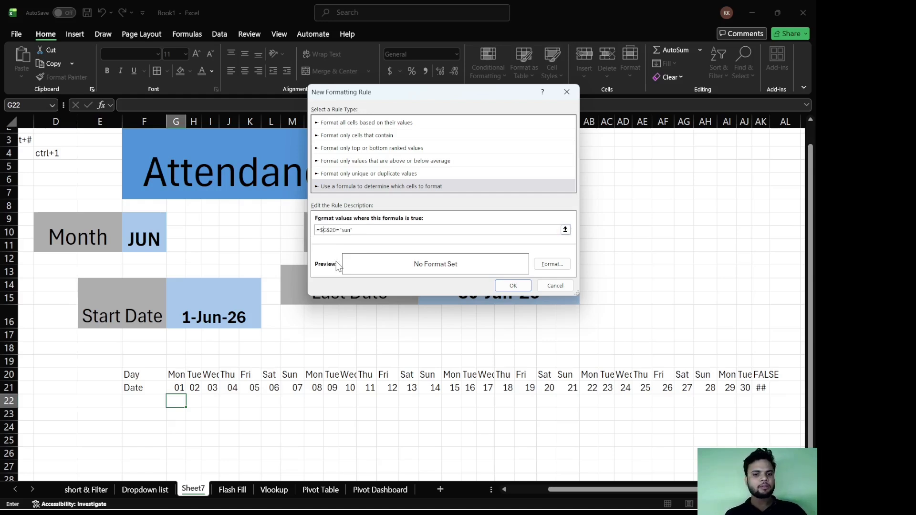
{"action": "key", "text": "BackSpace"}
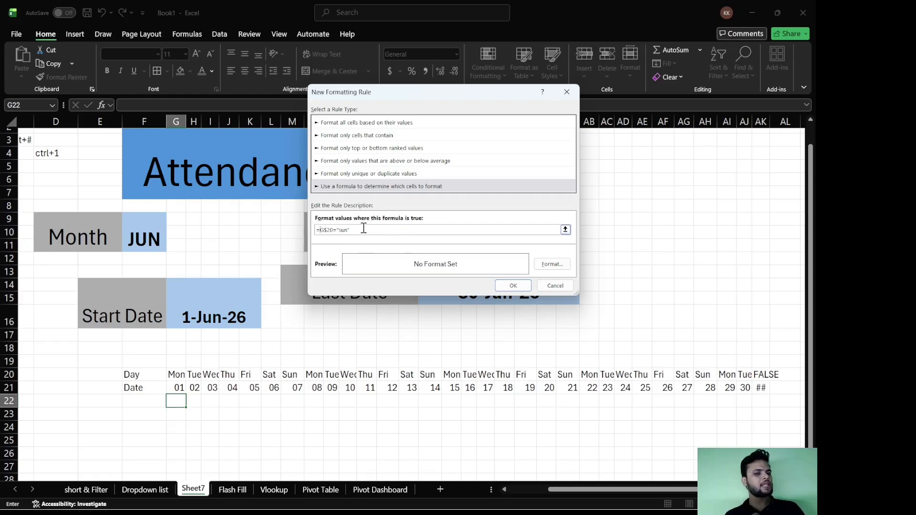
Give the Sunday rule a red background fill and apply the rule
{"action": "left_click", "coordinate": [553, 265]}
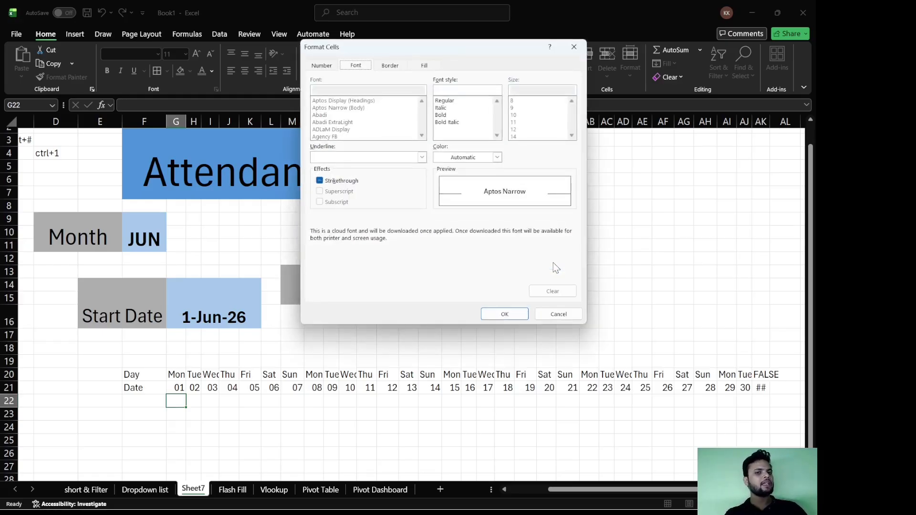
{"action": "left_click", "coordinate": [425, 66]}
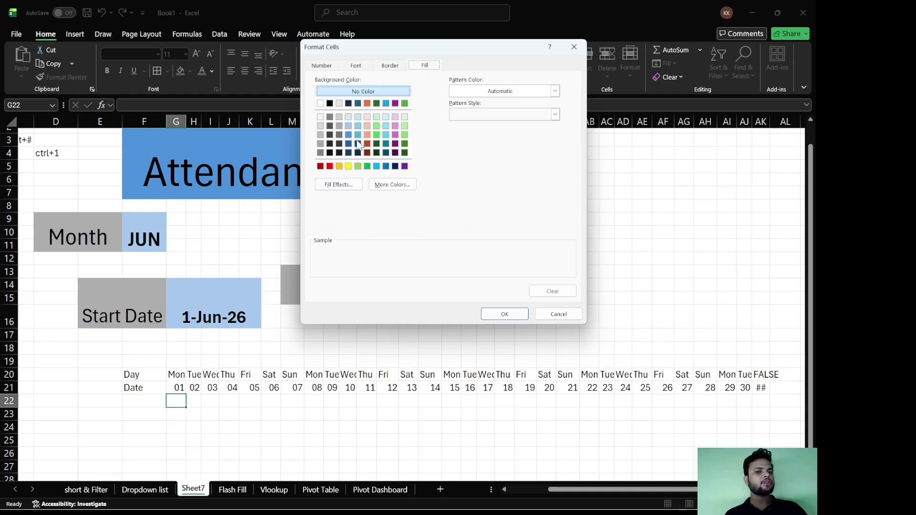
{"action": "left_click", "coordinate": [330, 166]}
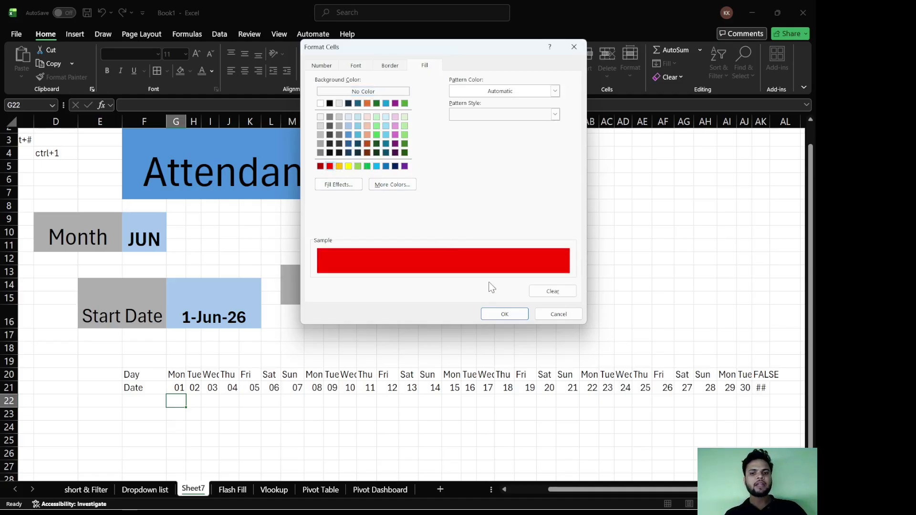
{"action": "left_click", "coordinate": [503, 316]}
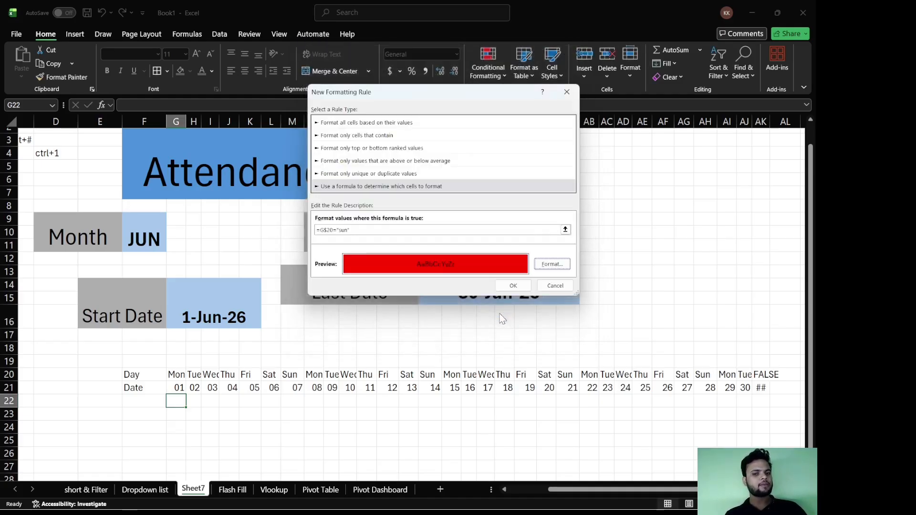
{"action": "left_click", "coordinate": [514, 288]}
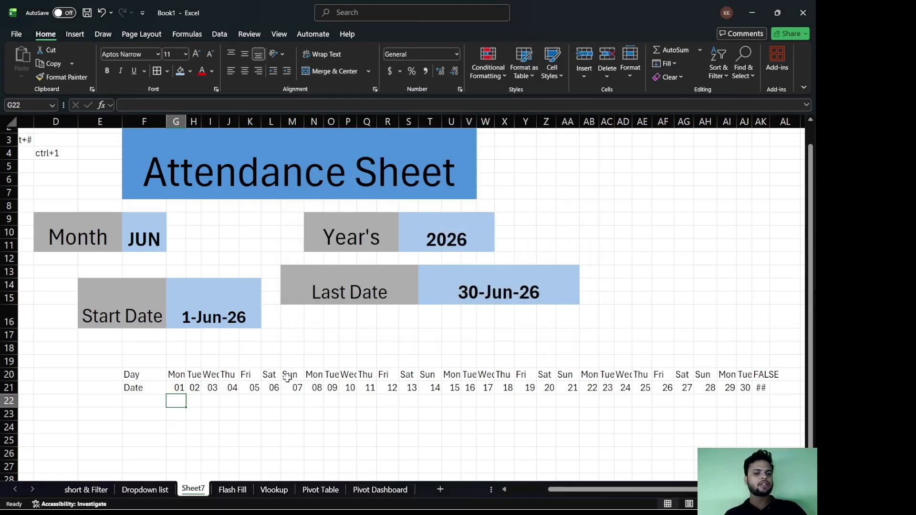
Fill the Sunday formatting from G22 across to AK22 and down through row 30
{"action": "scroll", "coordinate": [286, 376], "scroll_direction": "down", "scroll_amount": 1}
{"action": "left_click", "coordinate": [210, 370]}
{"action": "left_click_drag", "start_coordinate": [211, 373], "coordinate": [762, 383]}
{"action": "left_click", "coordinate": [178, 355]}
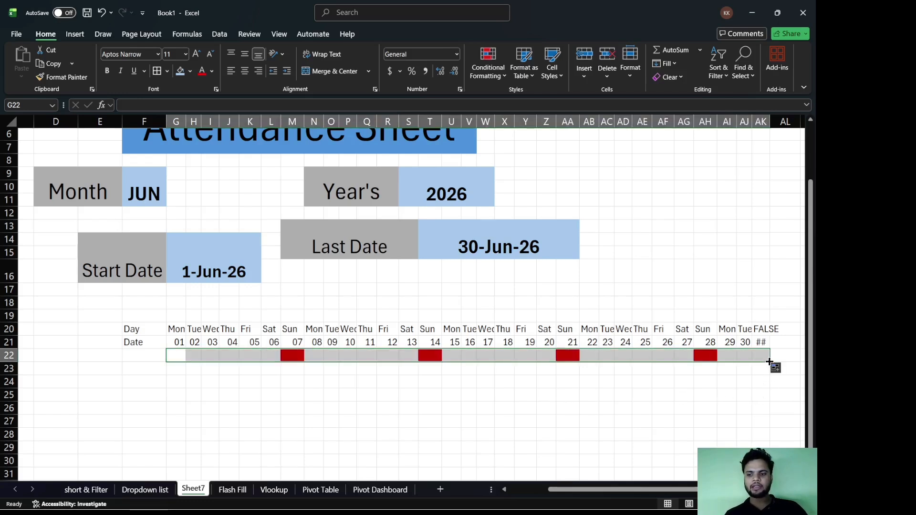
{"action": "left_click_drag", "start_coordinate": [770, 363], "coordinate": [768, 465]}
{"action": "scroll", "coordinate": [769, 465], "scroll_direction": "down", "scroll_amount": 1}
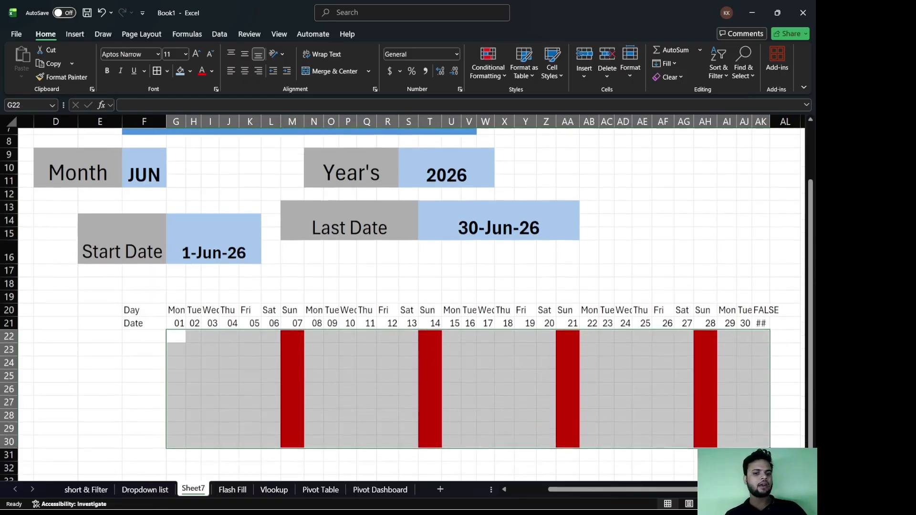
{"action": "scroll", "coordinate": [401, 305], "scroll_direction": "down", "scroll_amount": 2}
{"action": "scroll", "coordinate": [401, 305], "scroll_direction": "right", "scroll_amount": 1}
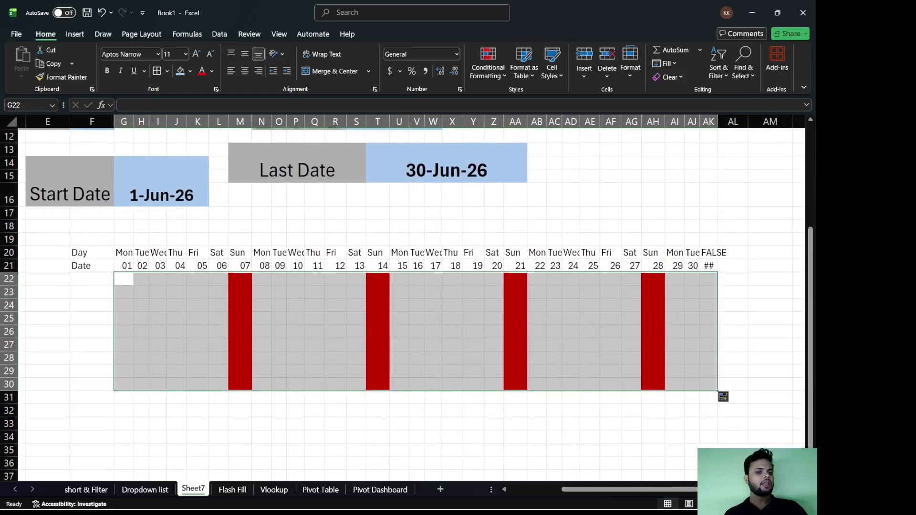
{"action": "left_click", "coordinate": [445, 450]}
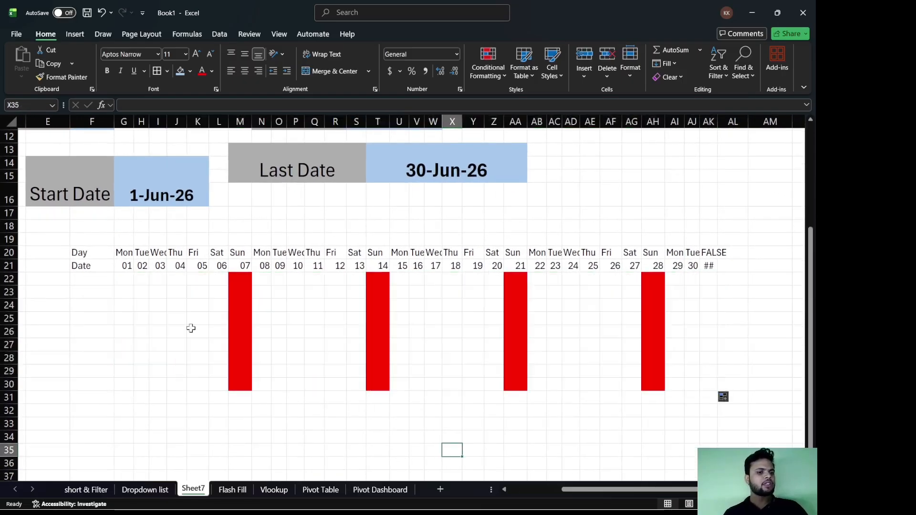
Widen column AK so its Day and Date entries fit
{"action": "left_click_drag", "start_coordinate": [123, 280], "coordinate": [668, 403]}
{"action": "scroll", "coordinate": [668, 405], "scroll_direction": "right", "scroll_amount": 2}
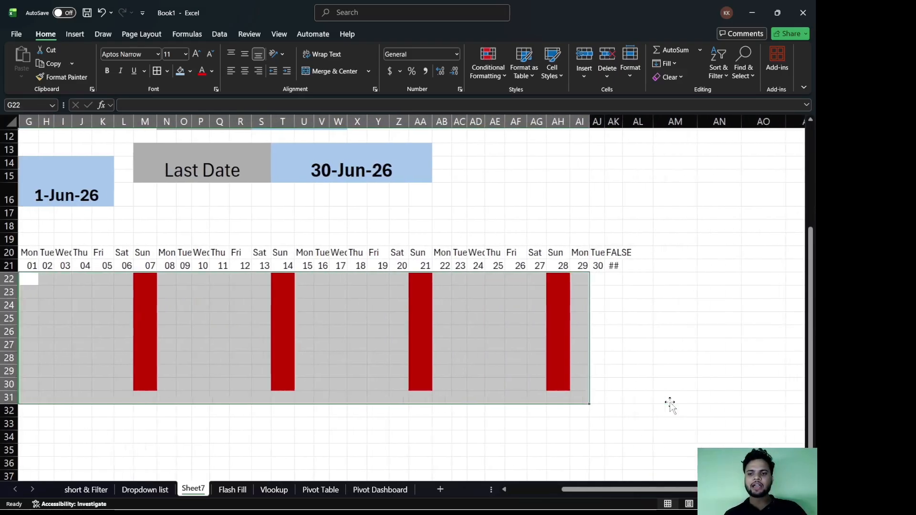
{"action": "left_click_drag", "start_coordinate": [614, 122], "coordinate": [624, 122]}
Merge and center AL20:AL21, enter the heading Present there, and autofit column AL
{"action": "left_click", "coordinate": [638, 257]}
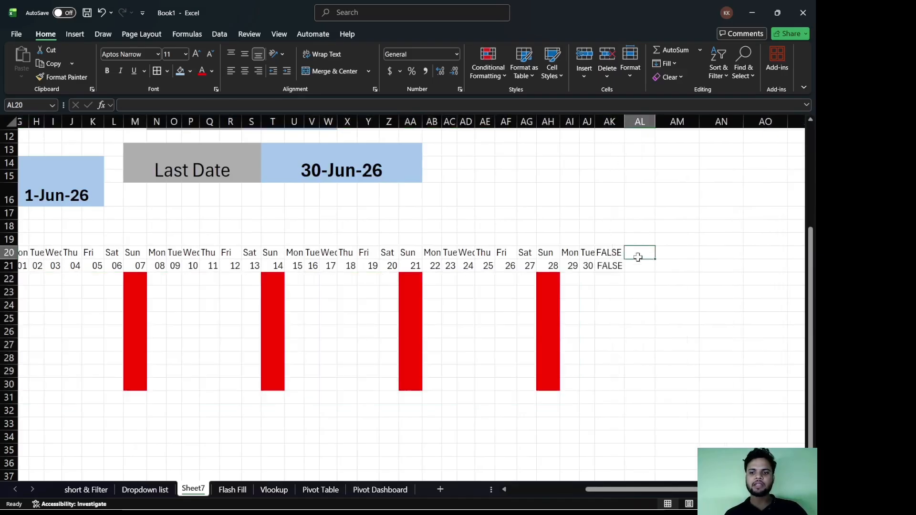
{"action": "left_click_drag", "start_coordinate": [637, 257], "coordinate": [632, 261]}
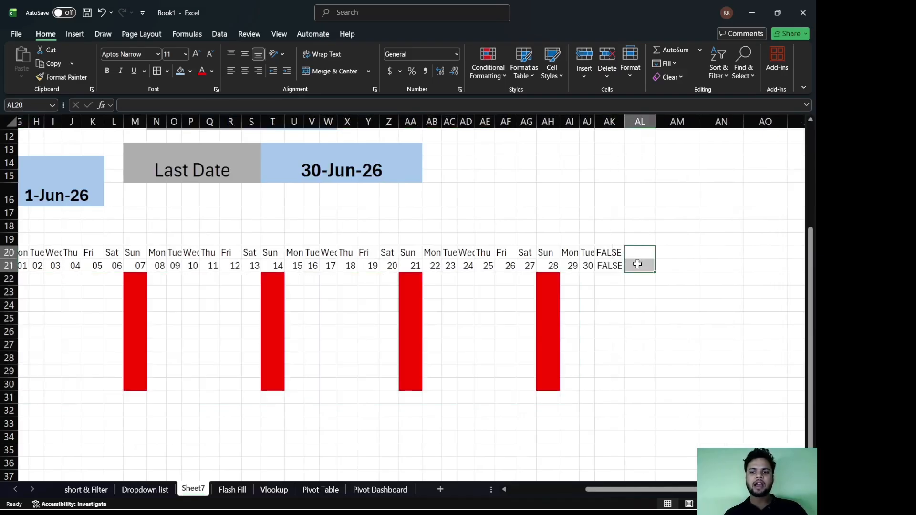
{"action": "left_click", "coordinate": [328, 72]}
{"action": "type", "text": "Pre"}
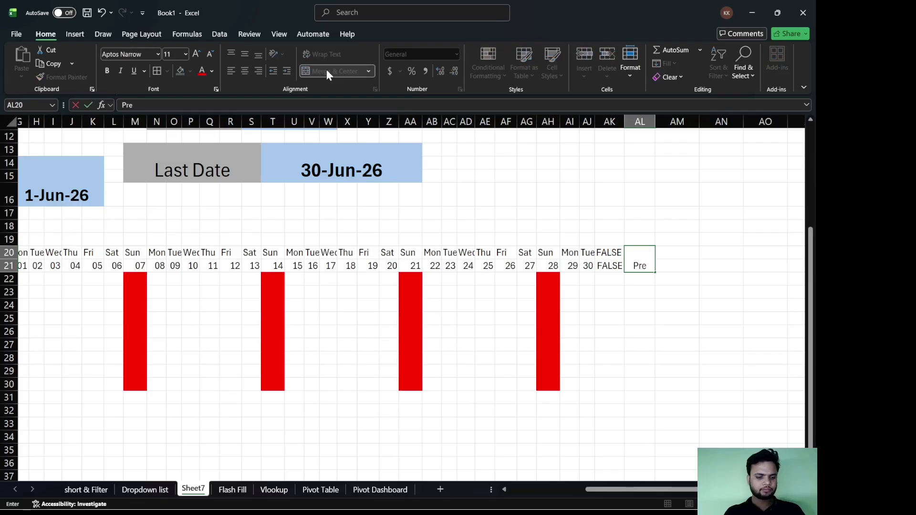
{"action": "type", "text": "sent"}
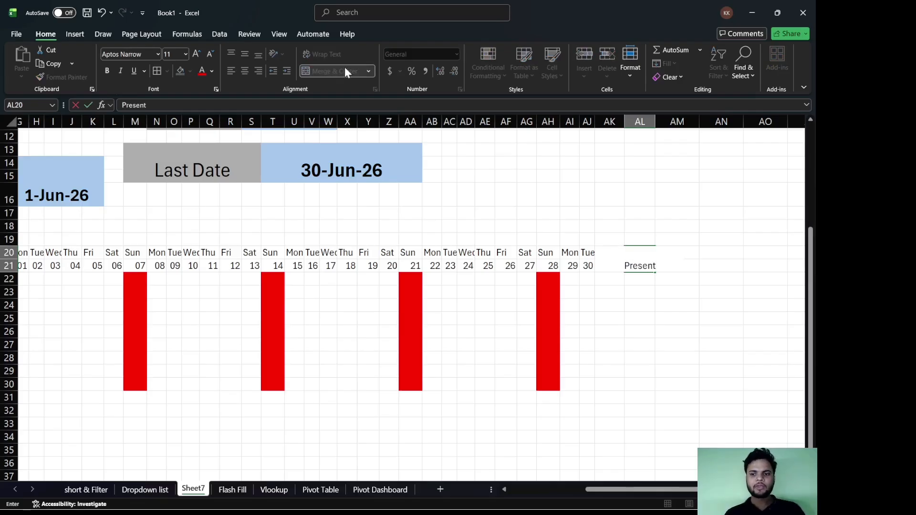
{"action": "left_click", "coordinate": [661, 122]}
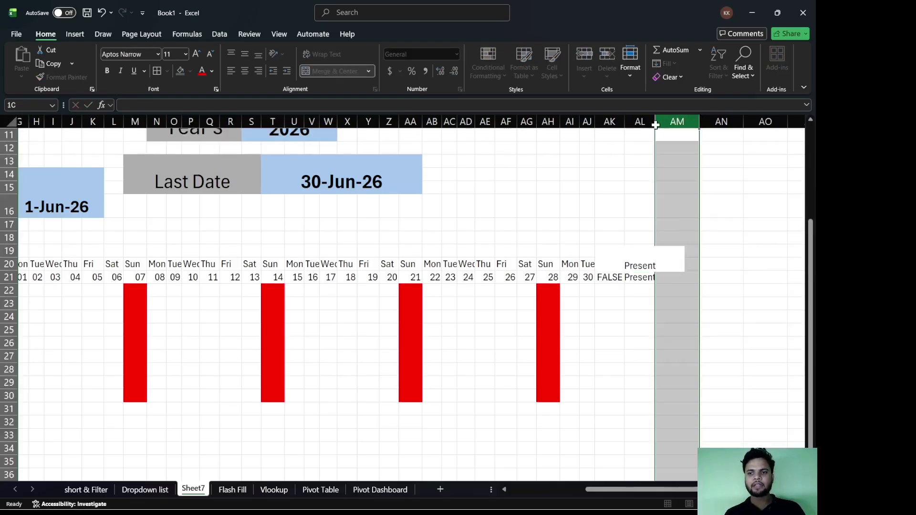
{"action": "double_click", "coordinate": [655, 123]}
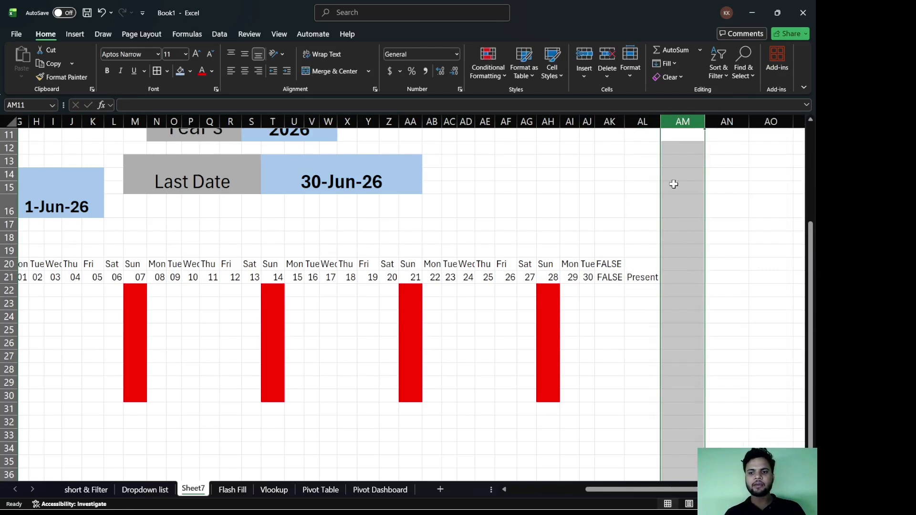
Enter the heading Absent in AM21, next to the Present heading
{"action": "left_click", "coordinate": [678, 277]}
{"action": "type", "text": "Absent"}
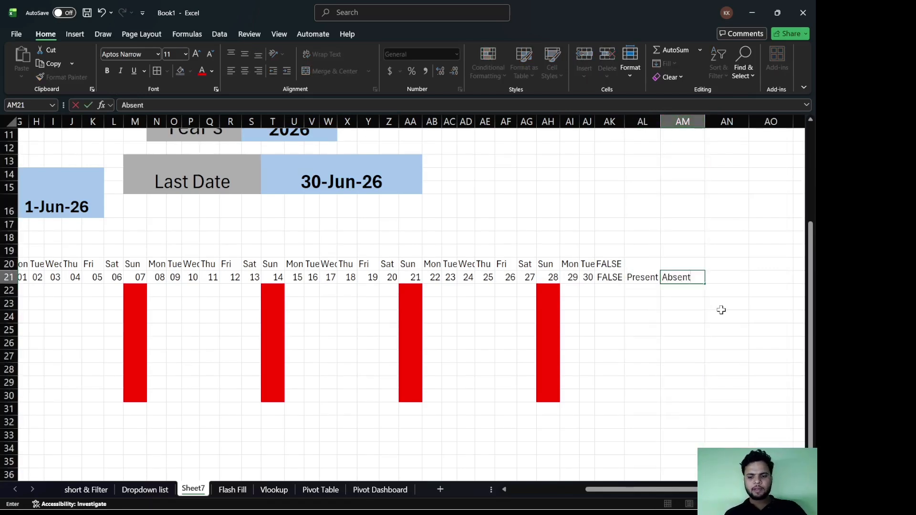
{"action": "key", "text": "Return"}
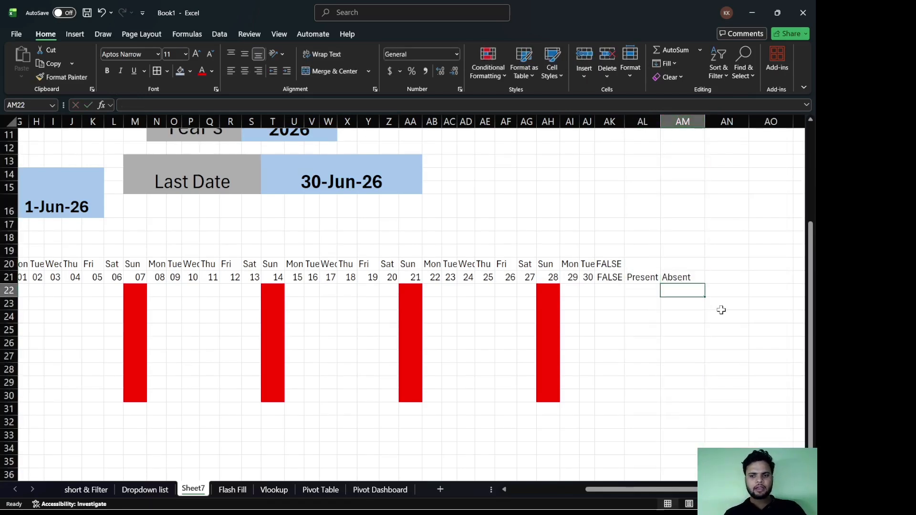
Enter =COUNTIF(G22:AK22,"p") in AL22 to count the Present marks in row 22
{"action": "left_click", "coordinate": [634, 291]}
{"action": "scroll", "coordinate": [634, 291], "scroll_direction": "left", "scroll_amount": 1}
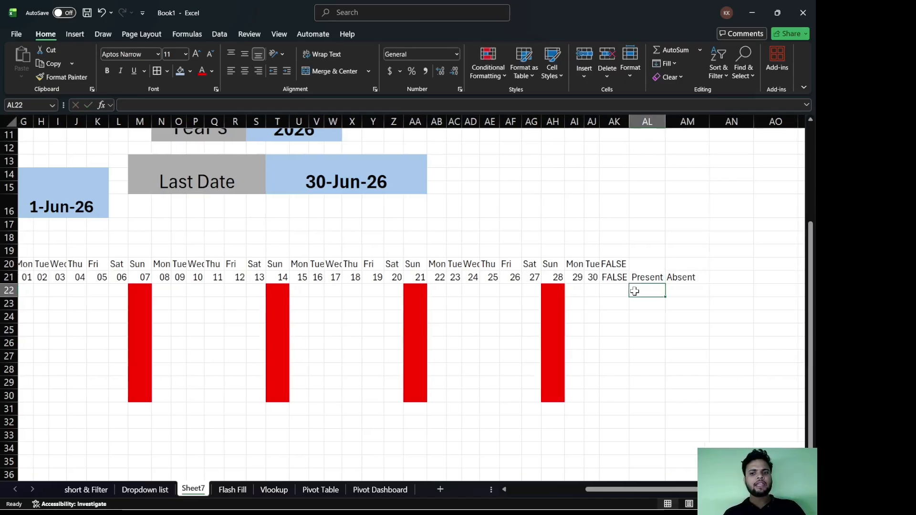
{"action": "type", "text": "="}
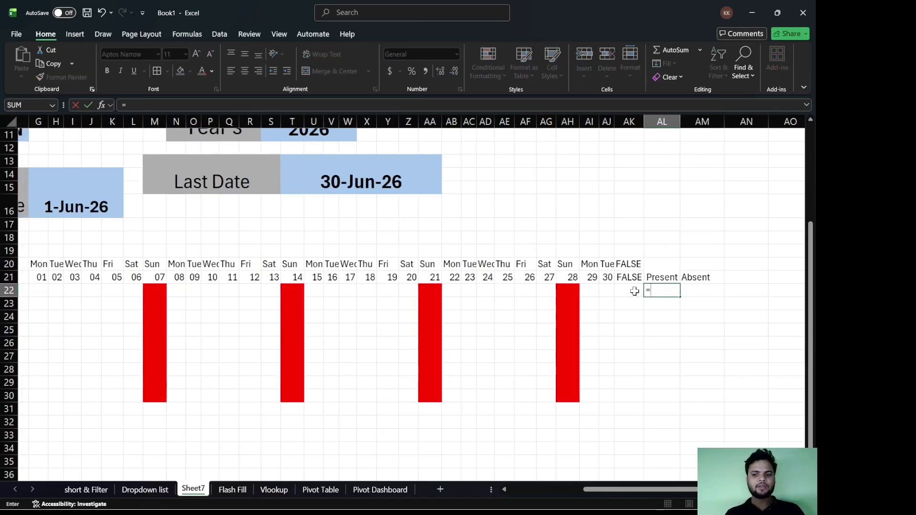
{"action": "type", "text": "coun"}
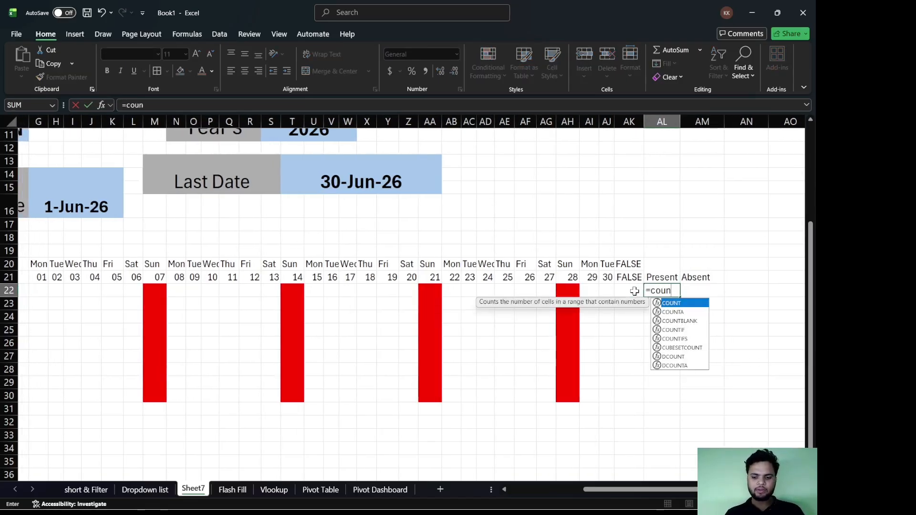
{"action": "key", "text": "Down"}
{"action": "key", "text": "Down"}
{"action": "key", "text": "Down"}
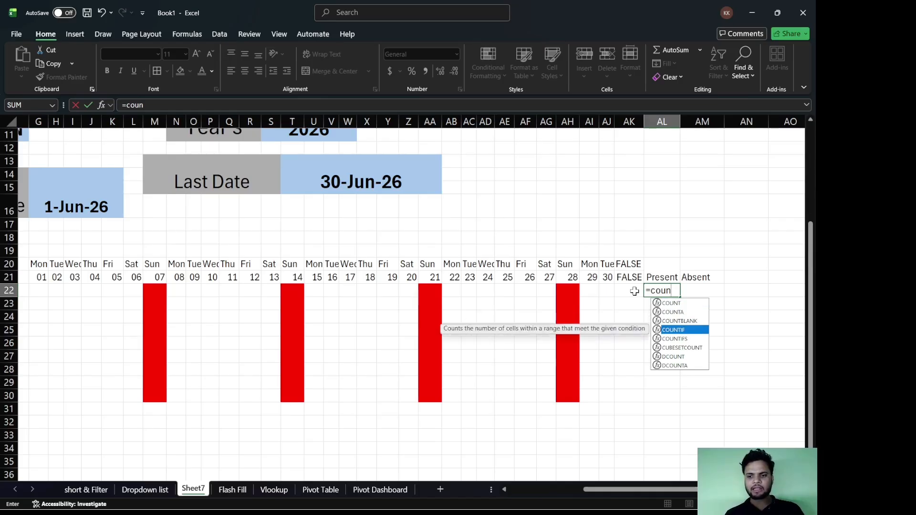
{"action": "key", "text": "Tab"}
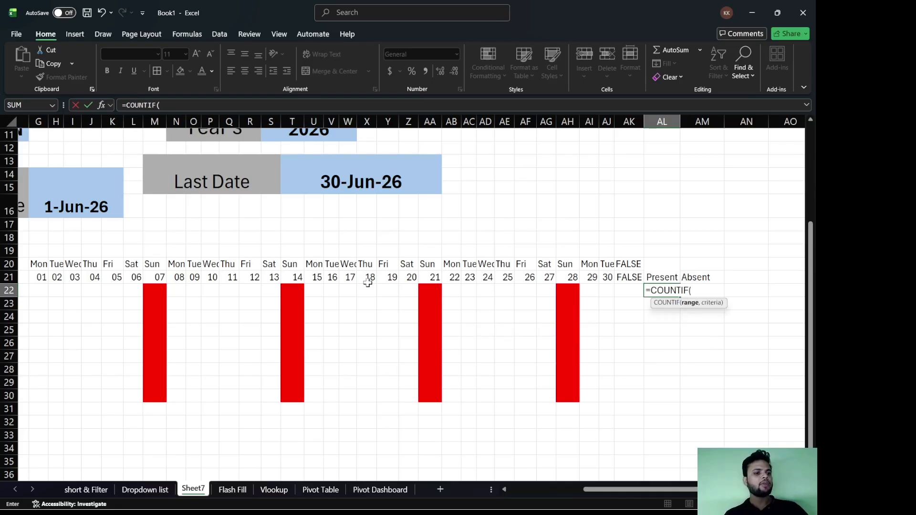
{"action": "left_click_drag", "start_coordinate": [42, 289], "coordinate": [624, 288]}
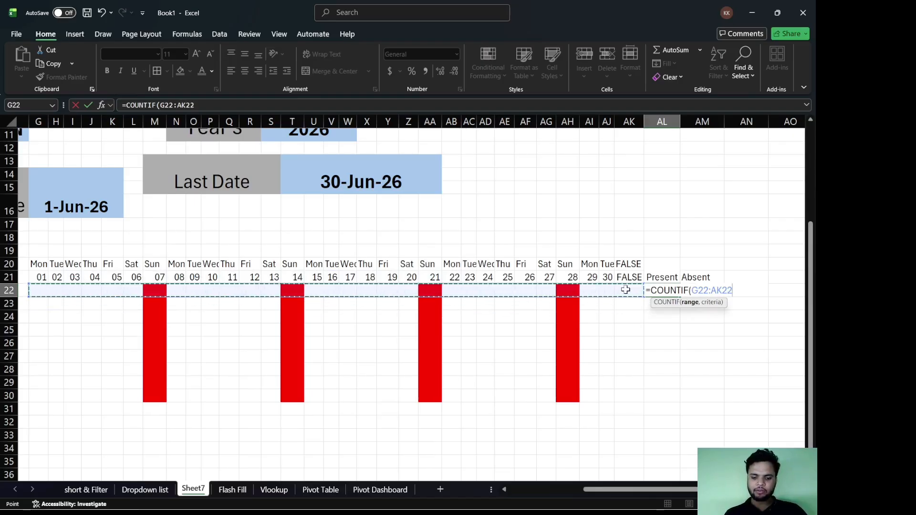
{"action": "type", "text": ",\"p"}
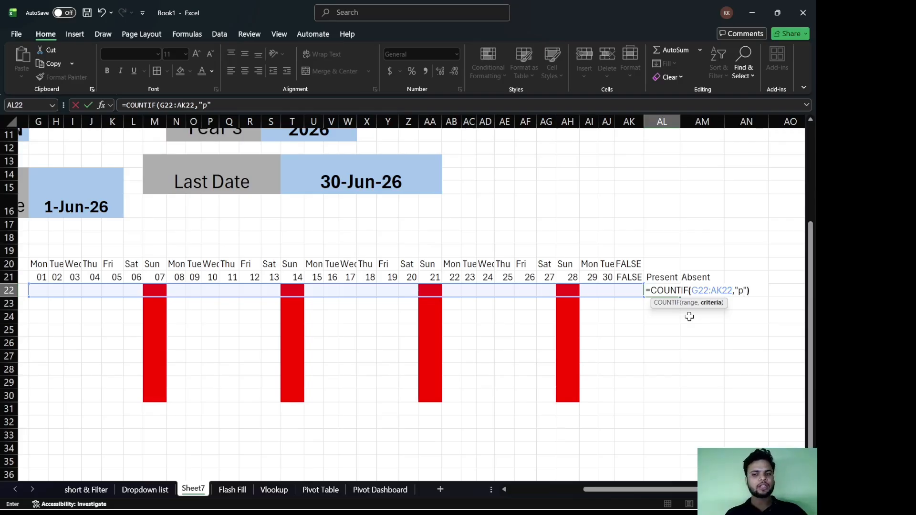
{"action": "type", "text": ")"}
{"action": "key", "text": "Return"}
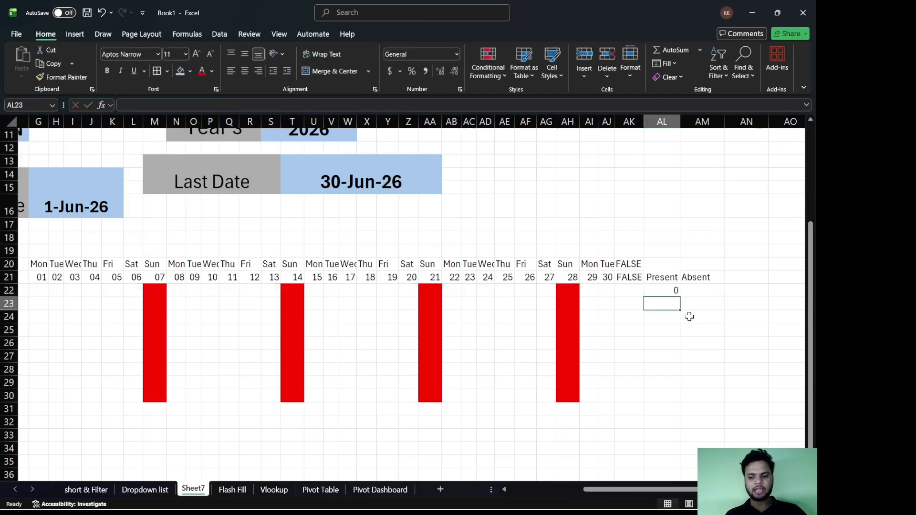
Enter p in row 22 under dates 30, 27, 24, 20, 18, 16, 13, 11 through 08, 05 and 03 through 01
{"action": "key", "text": "Up"}
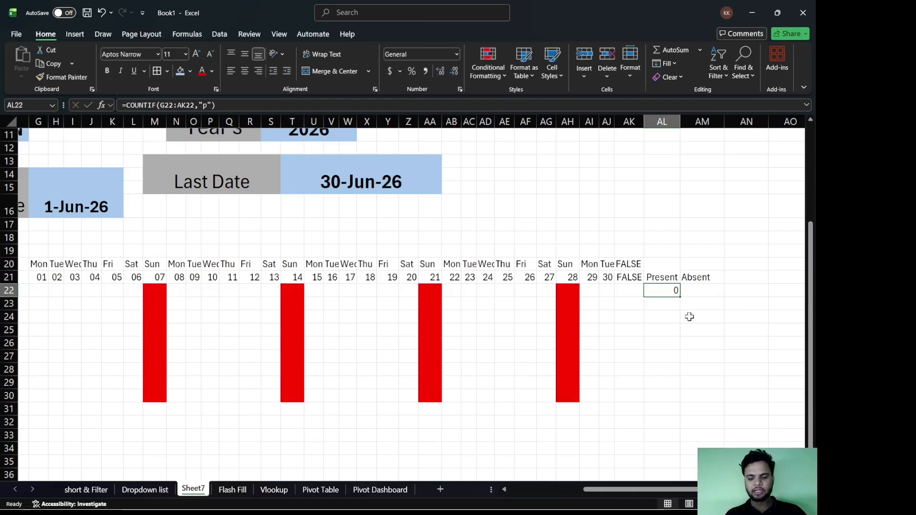
{"action": "key", "text": "Left"}
{"action": "key", "text": "Left"}
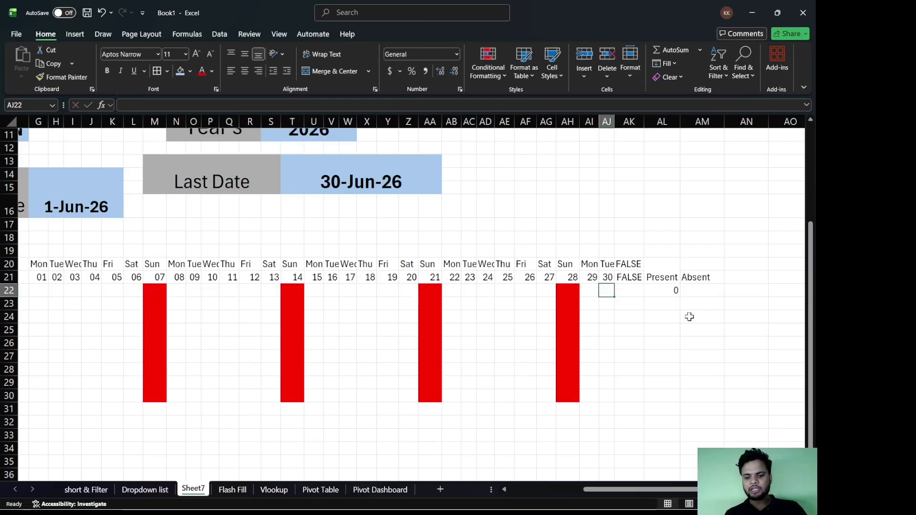
{"action": "type", "text": "p"}
{"action": "key", "text": "Left"}
{"action": "key", "text": "Left"}
{"action": "key", "text": "Left"}
{"action": "type", "text": "p"}
{"action": "key", "text": "Left"}
{"action": "key", "text": "Left"}
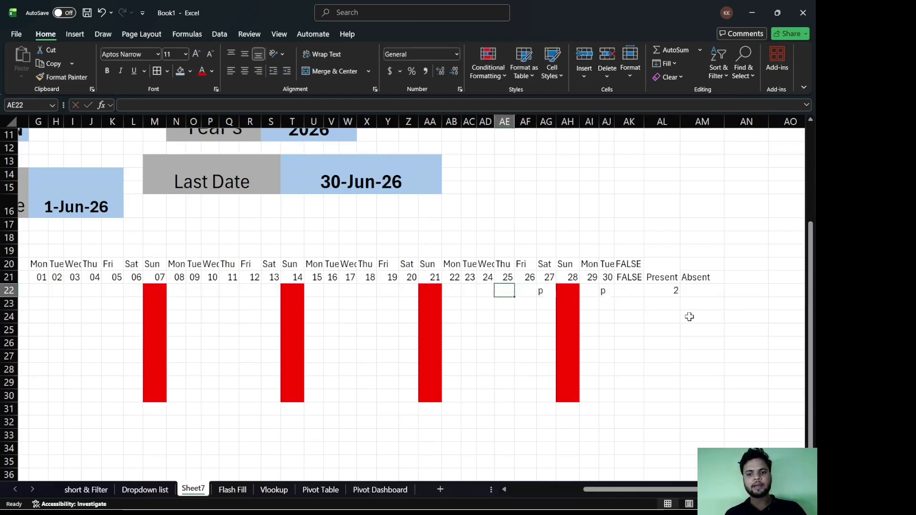
{"action": "key", "text": "Left"}
{"action": "type", "text": "p"}
{"action": "key", "text": "Left"}
{"action": "key", "text": "Left"}
{"action": "key", "text": "Left"}
{"action": "key", "text": "Left"}
{"action": "type", "text": "p"}
{"action": "key", "text": "Left"}
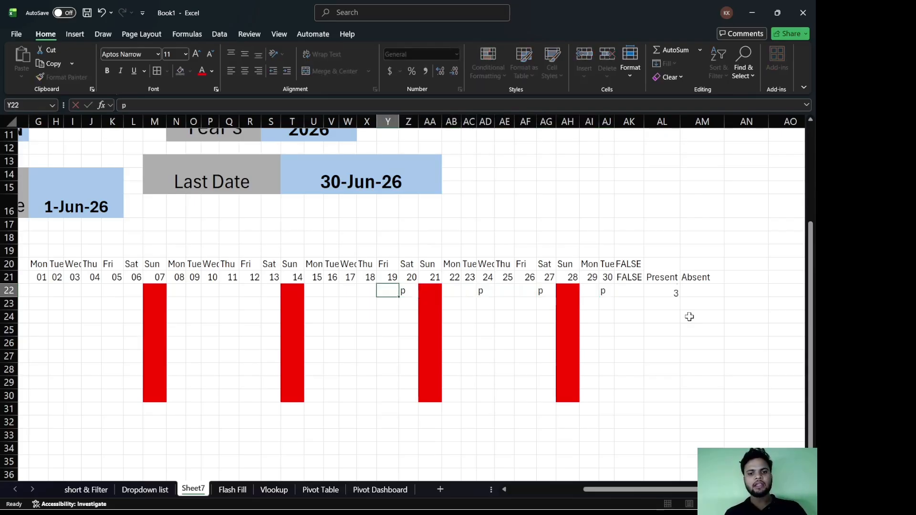
{"action": "key", "text": "Left"}
{"action": "type", "text": "p"}
{"action": "key", "text": "Left"}
{"action": "key", "text": "Left"}
{"action": "type", "text": "p"}
{"action": "key", "text": "Left"}
{"action": "key", "text": "Left"}
{"action": "key", "text": "Left"}
{"action": "type", "text": "p"}
{"action": "key", "text": "Left"}
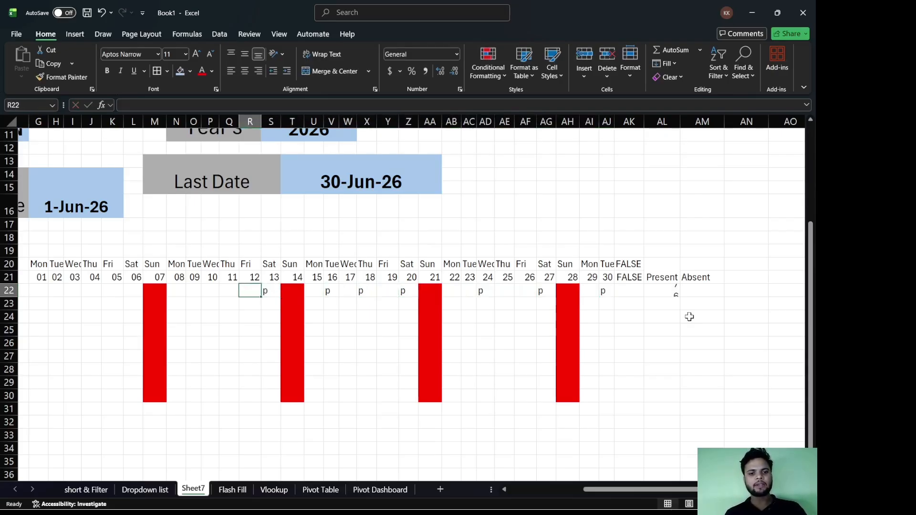
{"action": "key", "text": "Left"}
{"action": "key", "text": "p"}
{"action": "key", "text": "Left"}
{"action": "type", "text": "p"}
{"action": "key", "text": "Left"}
{"action": "type", "text": "p"}
{"action": "key", "text": "Left"}
{"action": "type", "text": "p"}
{"action": "key", "text": "Left"}
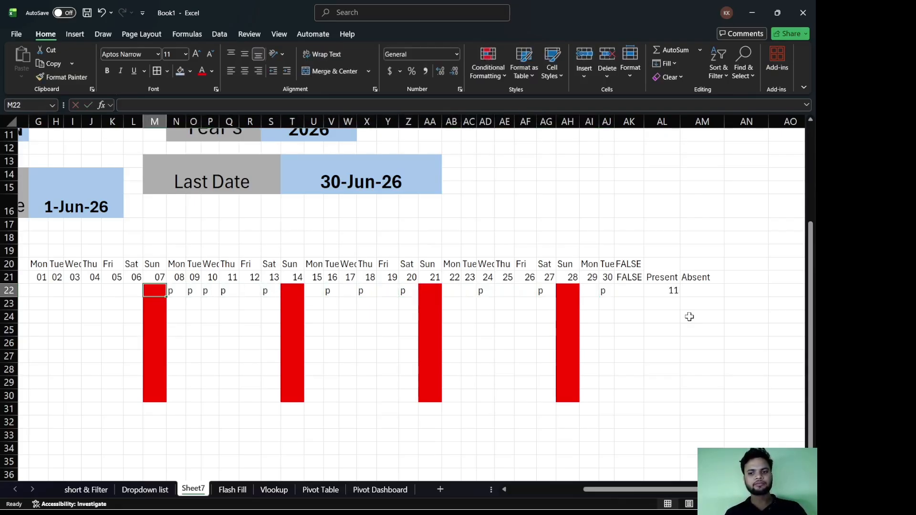
{"action": "key", "text": "Left"}
{"action": "key", "text": "Left"}
{"action": "type", "text": "p"}
{"action": "key", "text": "Left"}
{"action": "key", "text": "Left"}
{"action": "type", "text": "p"}
{"action": "key", "text": "Left"}
{"action": "type", "text": "p"}
{"action": "key", "text": "Left"}
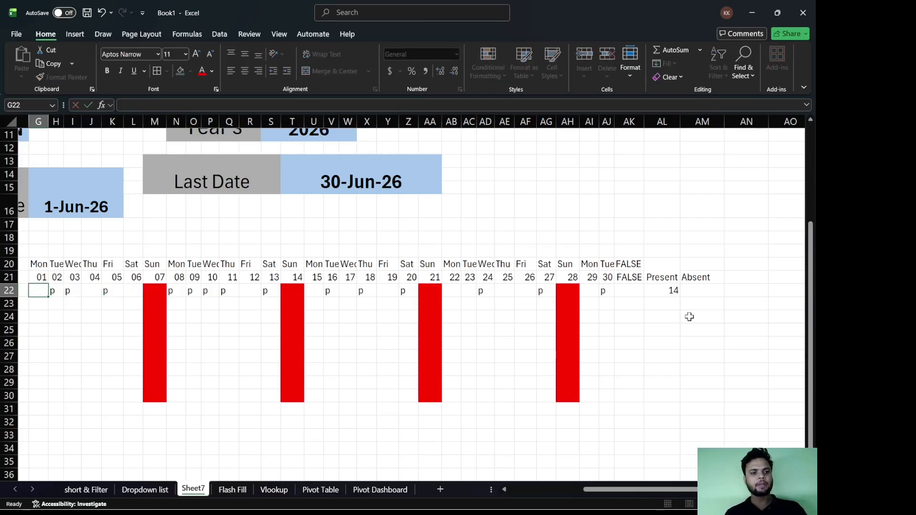
{"action": "type", "text": "p"}
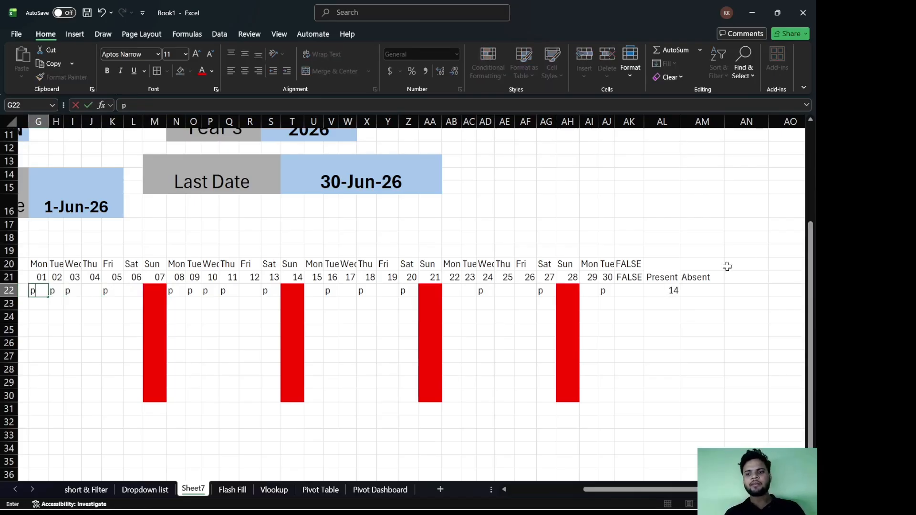
Enter =COUNTIF(G22:AK22,"A") in AM22 to count the Absent marks in row 22
{"action": "left_click", "coordinate": [700, 290]}
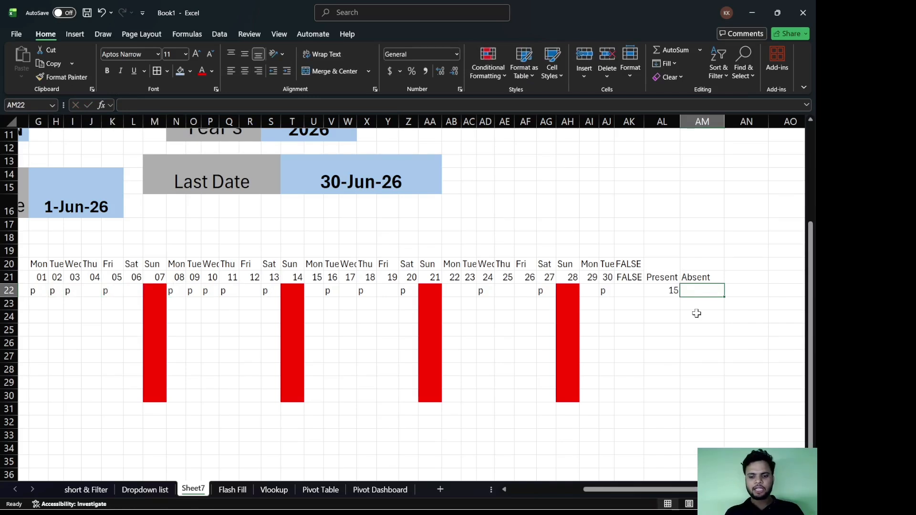
{"action": "type", "text": "=coun"}
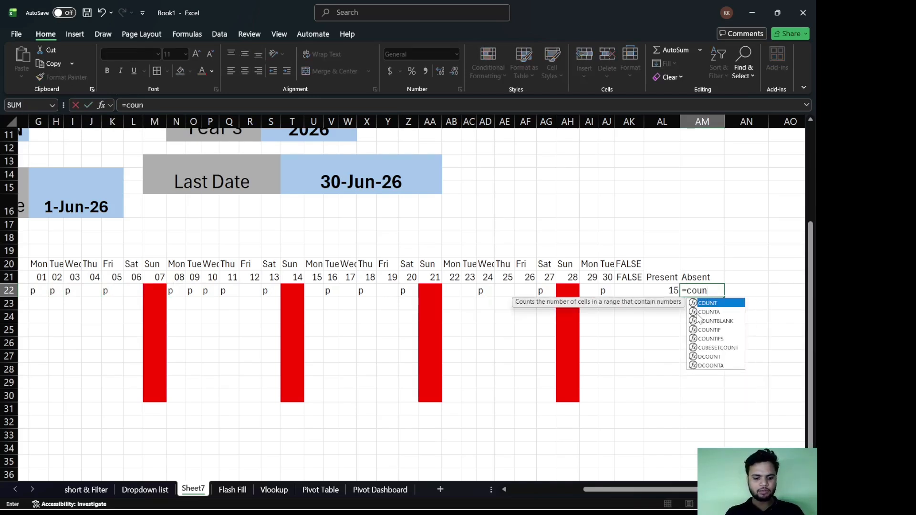
{"action": "type", "text": "tif"}
{"action": "key", "text": "Tab"}
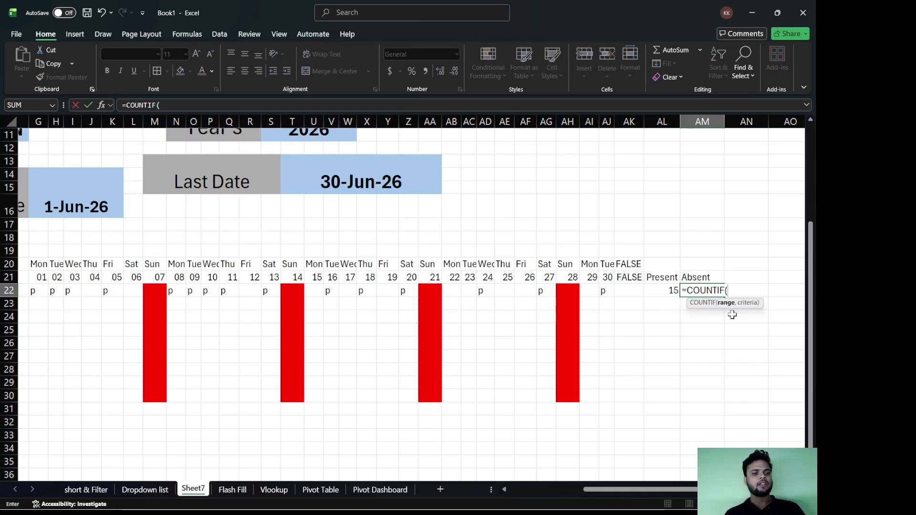
{"action": "left_click_drag", "start_coordinate": [33, 292], "coordinate": [620, 293]}
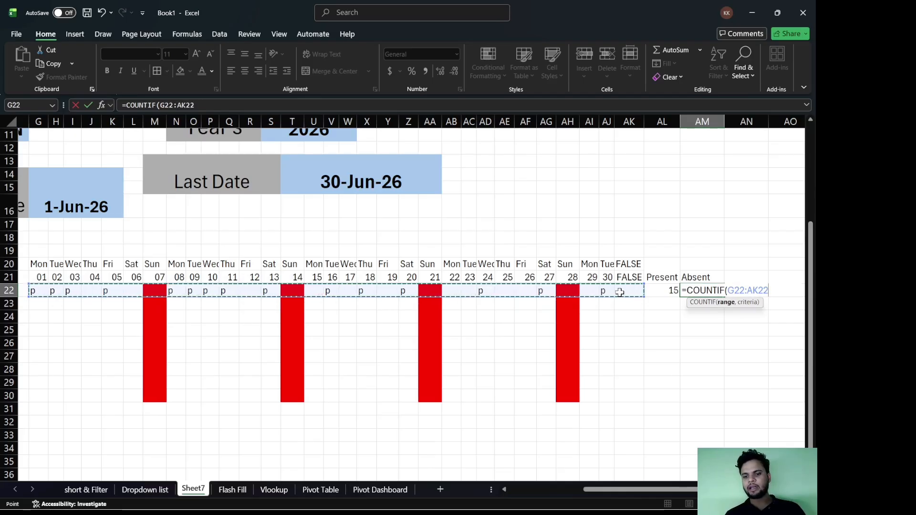
{"action": "type", "text": ","}
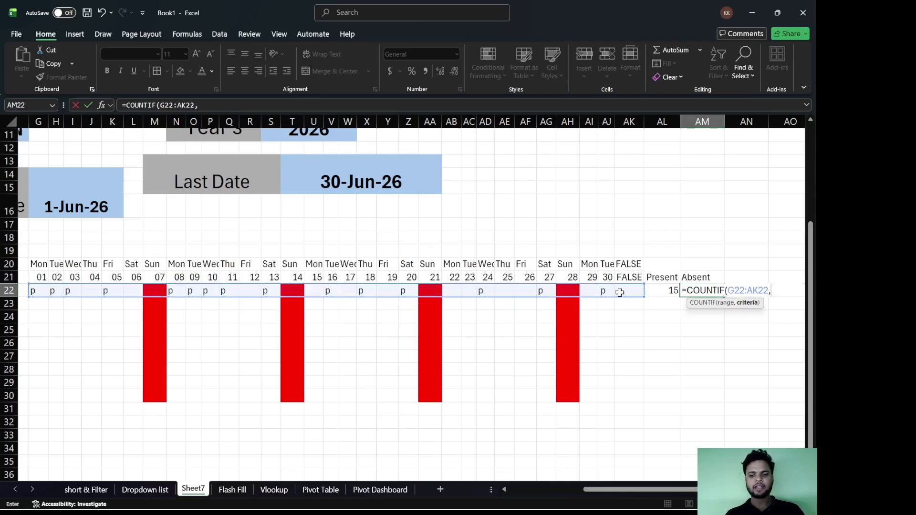
{"action": "type", "text": "\"A\""}
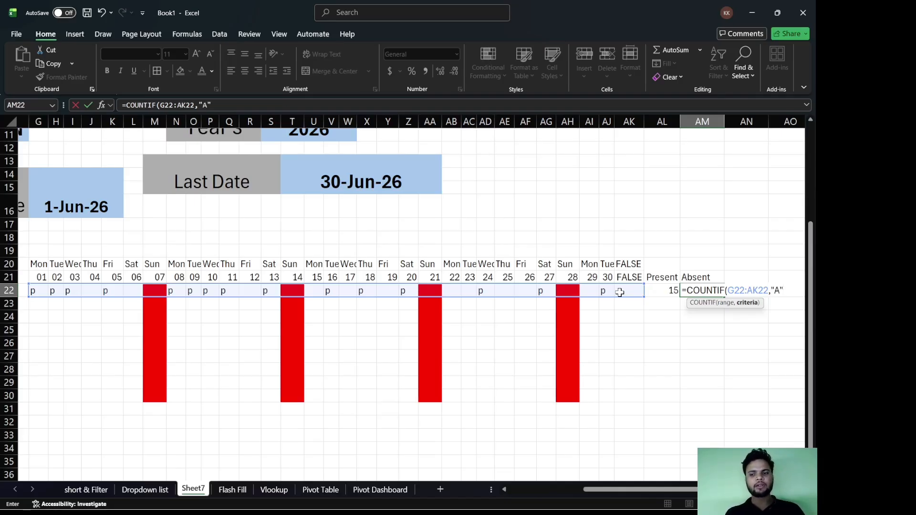
{"action": "type", "text": "A\")"}
{"action": "key", "text": "Return"}
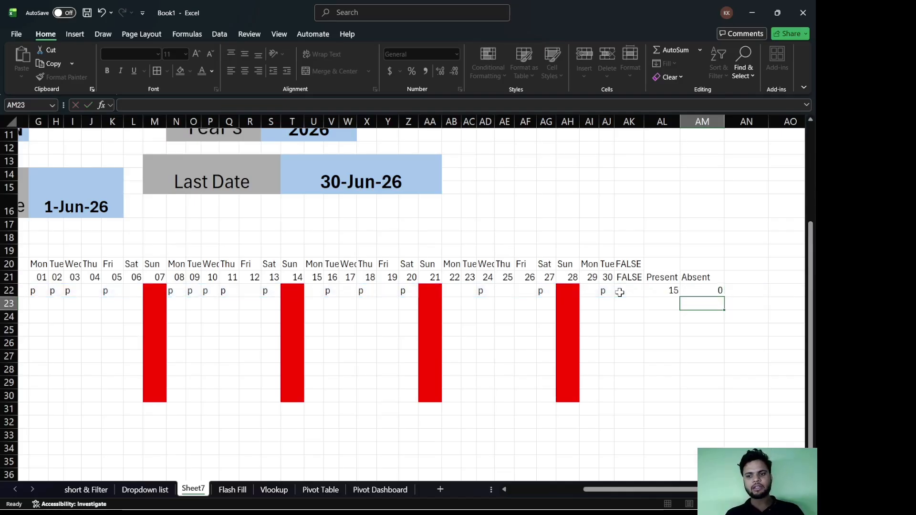
Enter A in row 22 under dates 26, 25, 23, 22, 19, 17, 15, 12, 06 and 04
{"action": "key", "text": "Caps_Lock"}
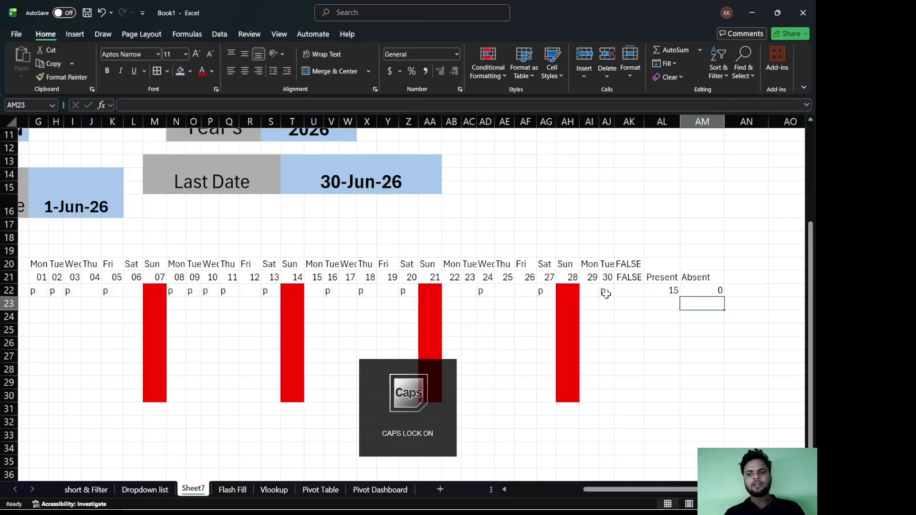
{"action": "left_click", "coordinate": [523, 292]}
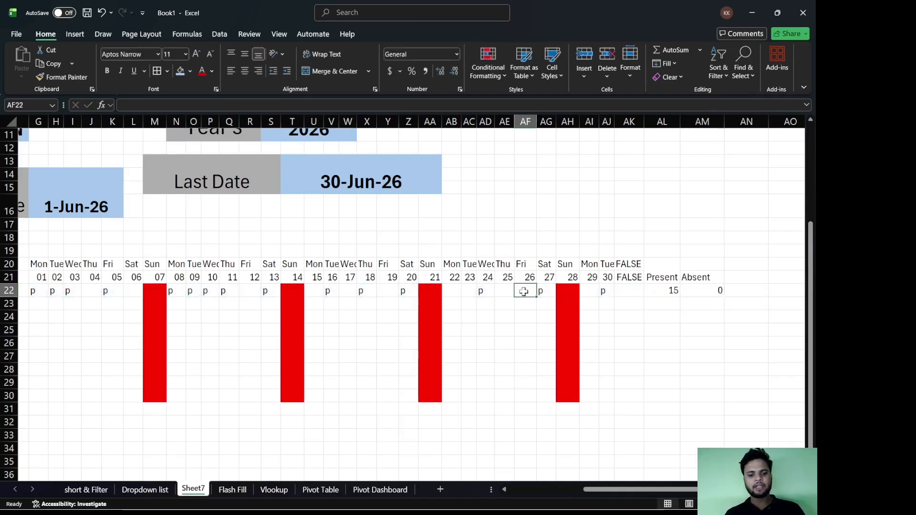
{"action": "type", "text": "A"}
{"action": "key", "text": "Left"}
{"action": "type", "text": "A"}
{"action": "key", "text": "Left"}
{"action": "key", "text": "Left"}
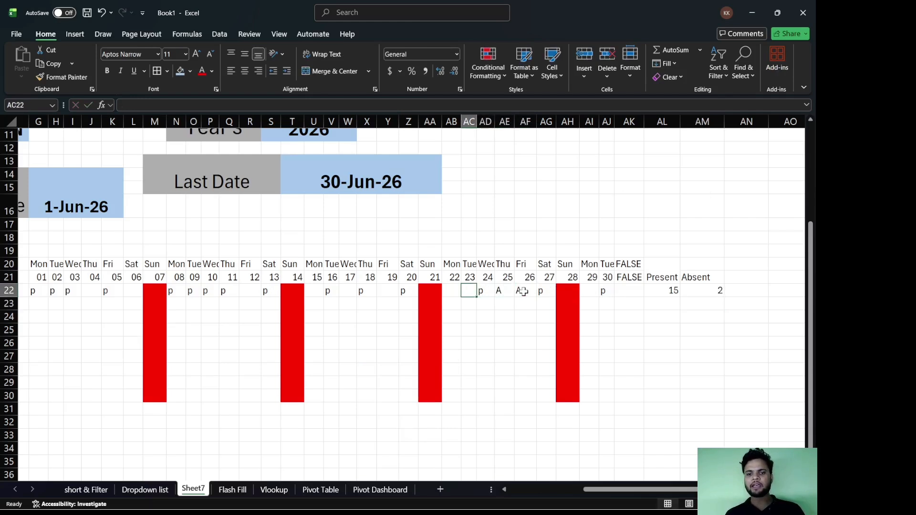
{"action": "type", "text": "A"}
{"action": "key", "text": "Left"}
{"action": "type", "text": "A"}
{"action": "key", "text": "Left"}
{"action": "key", "text": "Left"}
{"action": "key", "text": "Left"}
{"action": "type", "text": "A"}
{"action": "key", "text": "Left"}
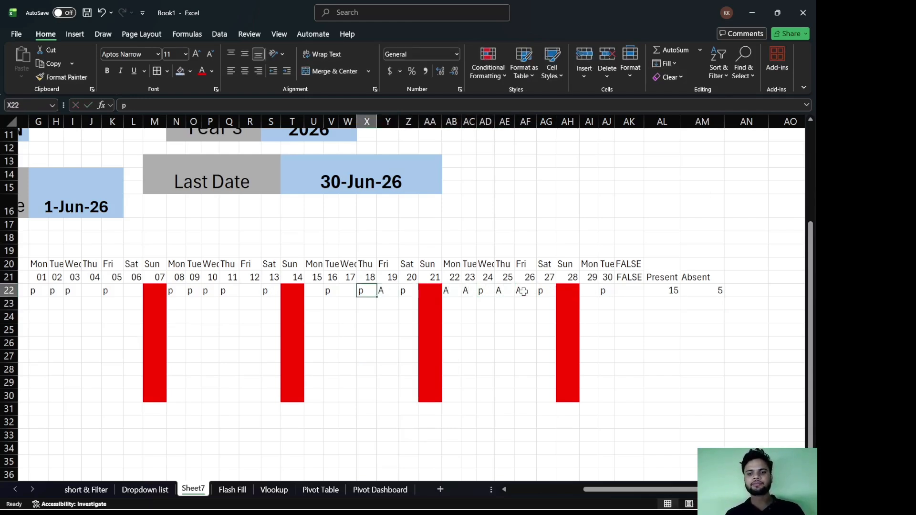
{"action": "key", "text": "Left"}
{"action": "type", "text": "A"}
{"action": "key", "text": "Left"}
{"action": "key", "text": "Left"}
{"action": "type", "text": "A"}
{"action": "key", "text": "Left"}
{"action": "key", "text": "Left"}
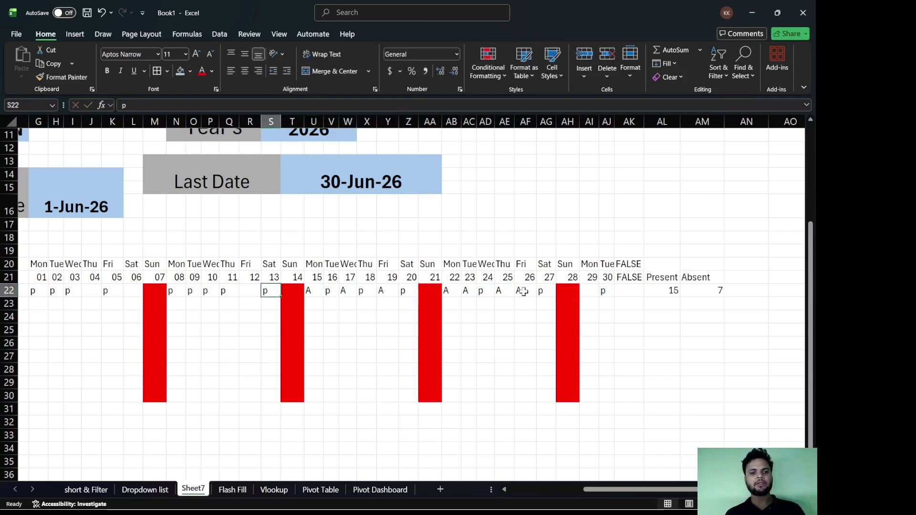
{"action": "key", "text": "Left"}
{"action": "type", "text": "A"}
{"action": "key", "text": "Left"}
{"action": "key", "text": "Left"}
{"action": "key", "text": "Left"}
{"action": "key", "text": "Left"}
{"action": "key", "text": "Left"}
{"action": "key", "text": "Left"}
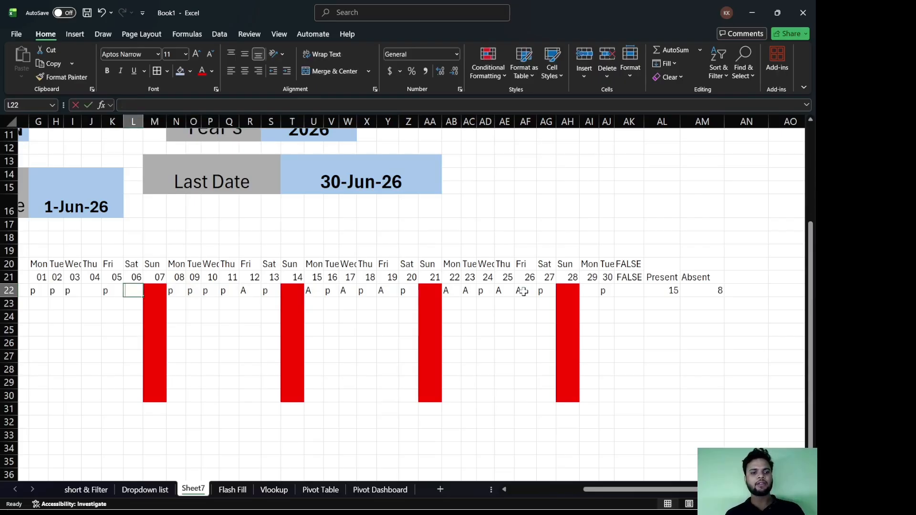
{"action": "type", "text": "A"}
{"action": "key", "text": "Left"}
{"action": "key", "text": "Left"}
{"action": "type", "text": "A"}
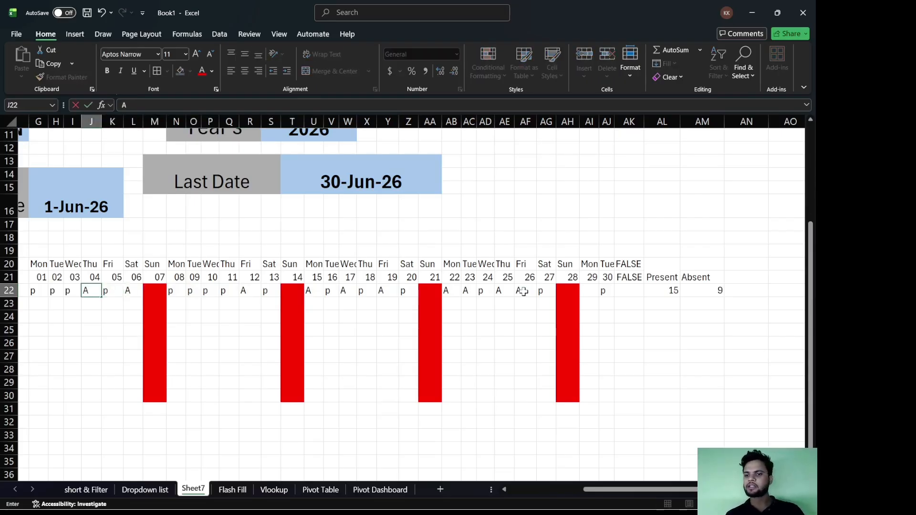
{"action": "left_click", "coordinate": [661, 344]}
{"action": "scroll", "coordinate": [662, 348], "scroll_direction": "left", "scroll_amount": 1}
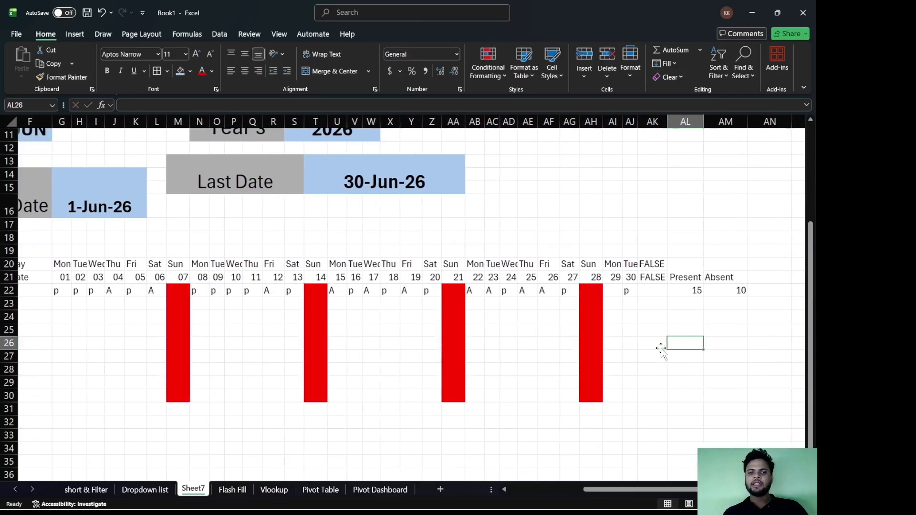
{"action": "scroll", "coordinate": [662, 348], "scroll_direction": "up", "scroll_amount": 3}
{"action": "scroll", "coordinate": [661, 348], "scroll_direction": "left", "scroll_amount": 2}
{"action": "scroll", "coordinate": [661, 349], "scroll_direction": "down", "scroll_amount": 2}
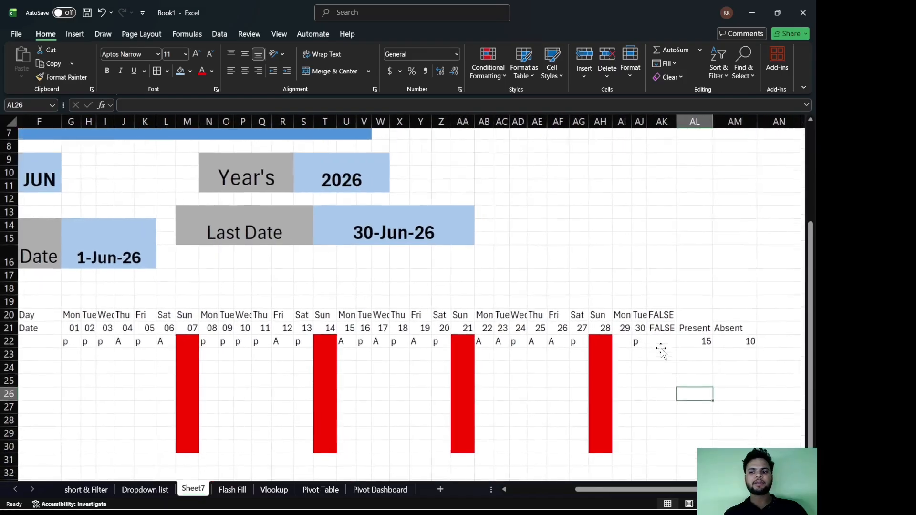
{"action": "scroll", "coordinate": [661, 348], "scroll_direction": "down", "scroll_amount": 3}
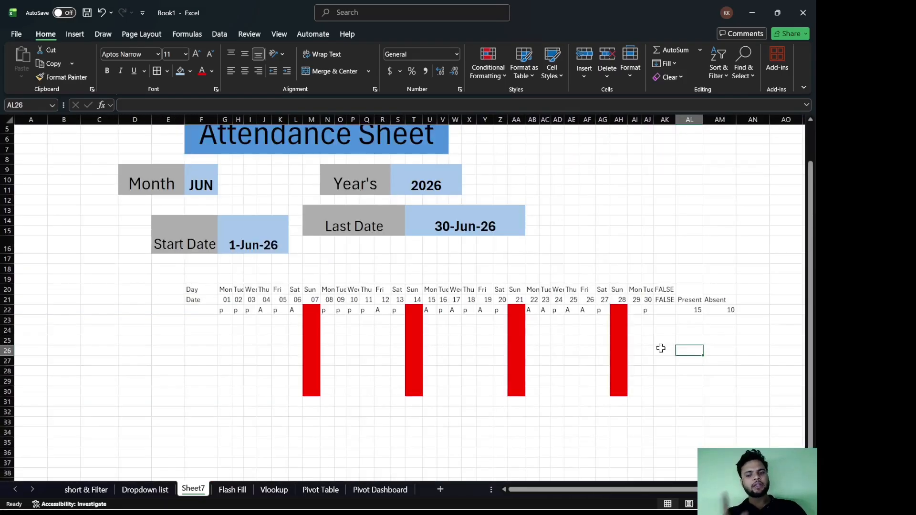